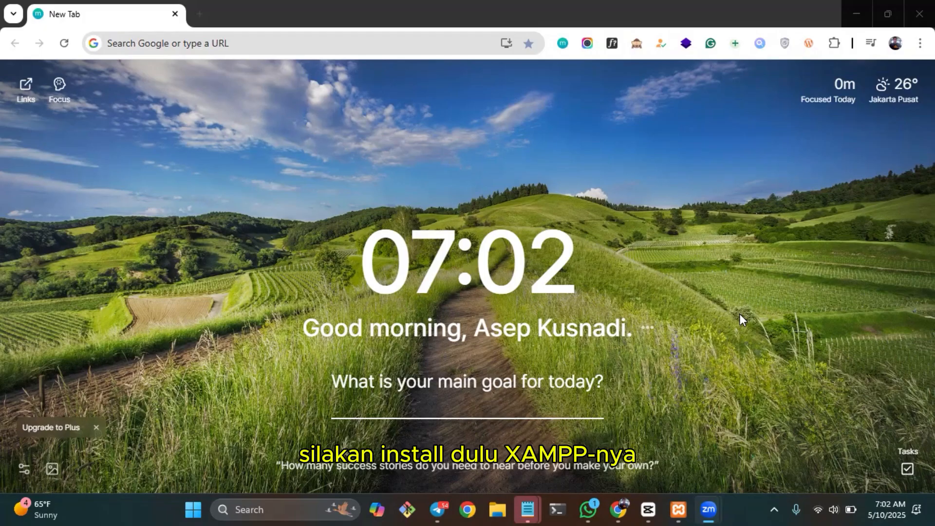
# Search the web for xampp, open the Apache Friends download page and review the available Windows installers.
pyautogui.click(319, 44)
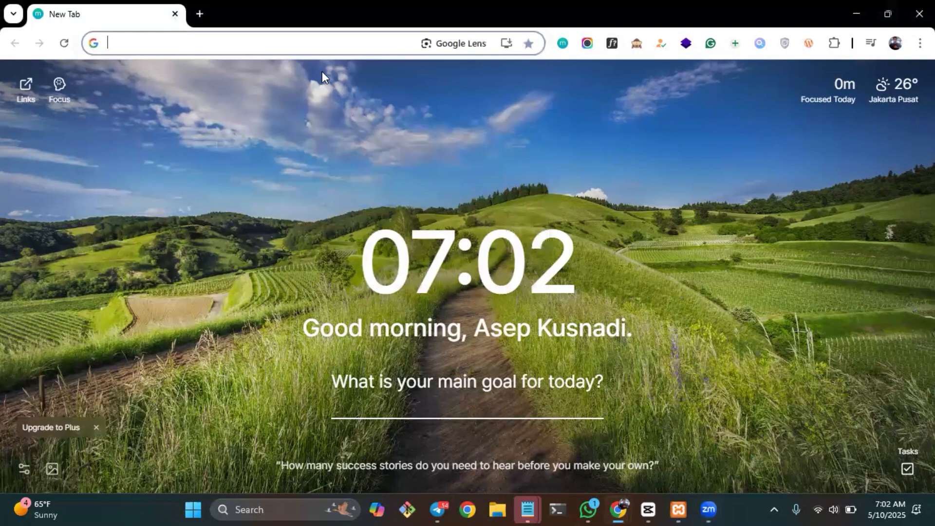
pyautogui.write('xampp')
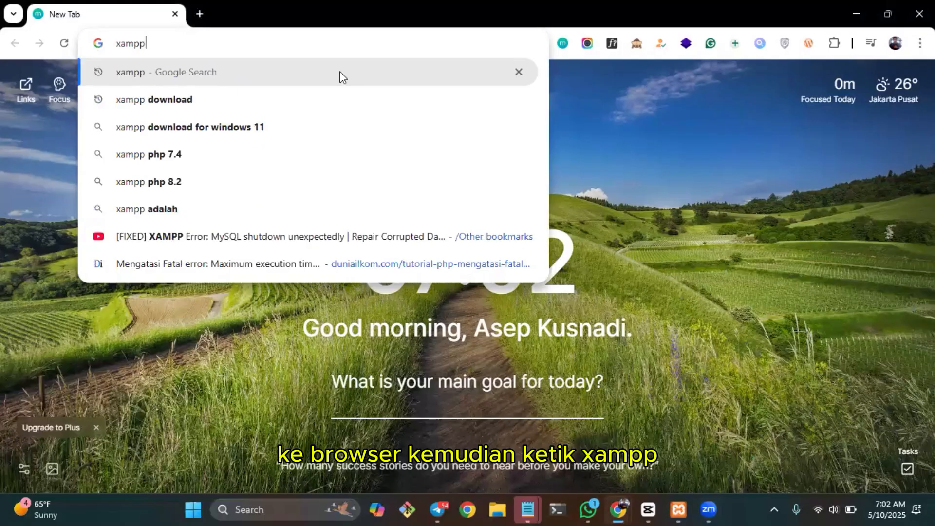
pyautogui.click(340, 73)
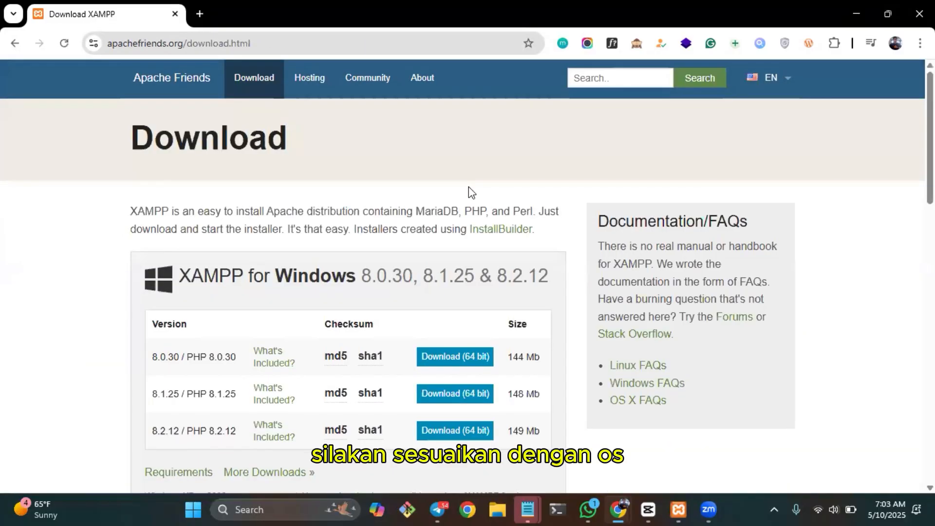
pyautogui.scroll(-2, 469, 190)
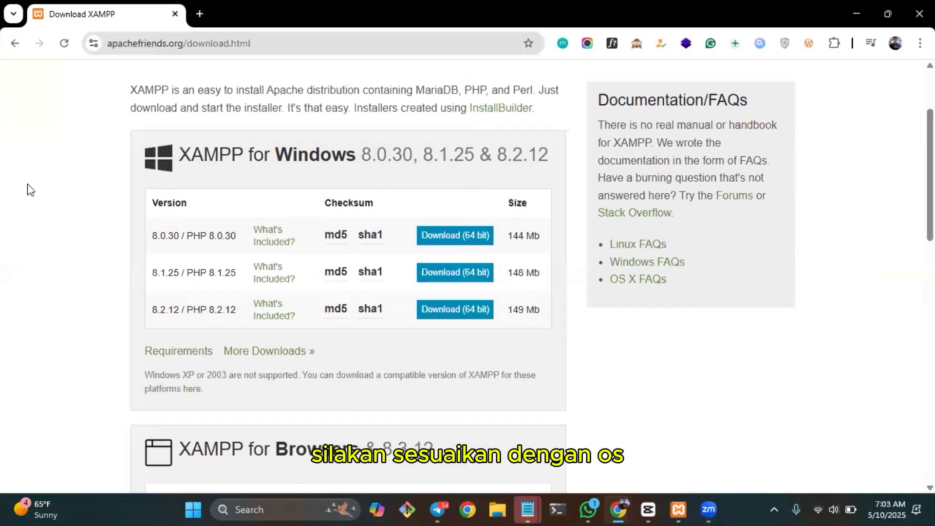
pyautogui.scroll(-2, 103, 201)
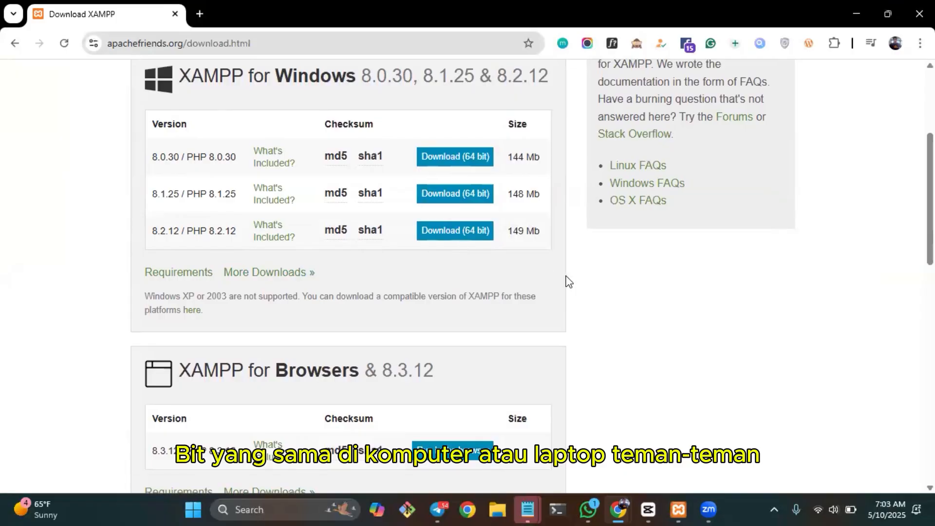
pyautogui.scroll(-1, 567, 279)
# Search for opencart in a new tab and open the free download page on opencart.com.
pyautogui.hotkey('ctrl', 't')
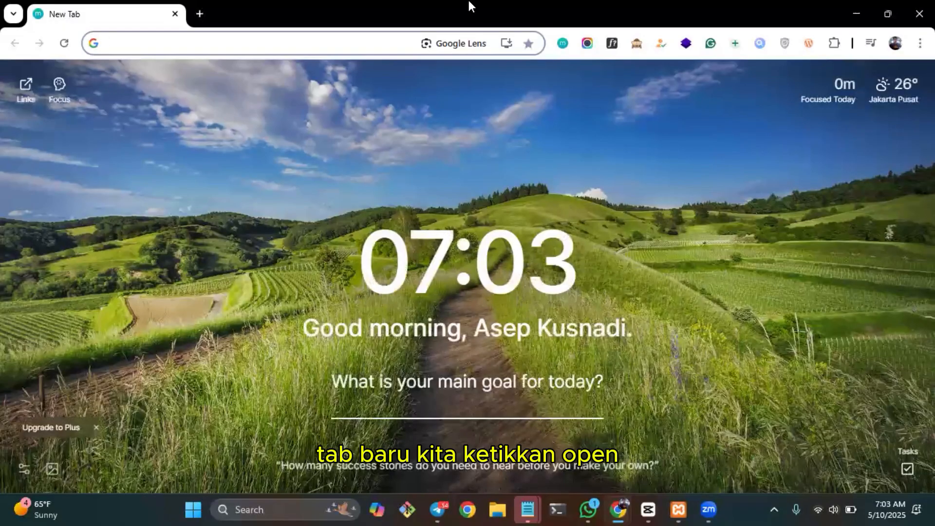
pyautogui.write('opencart')
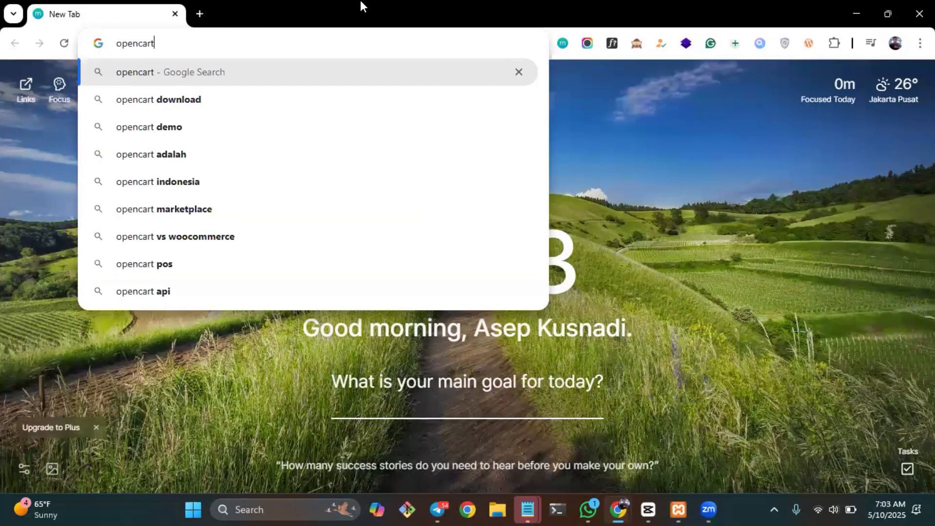
pyautogui.press('Return')
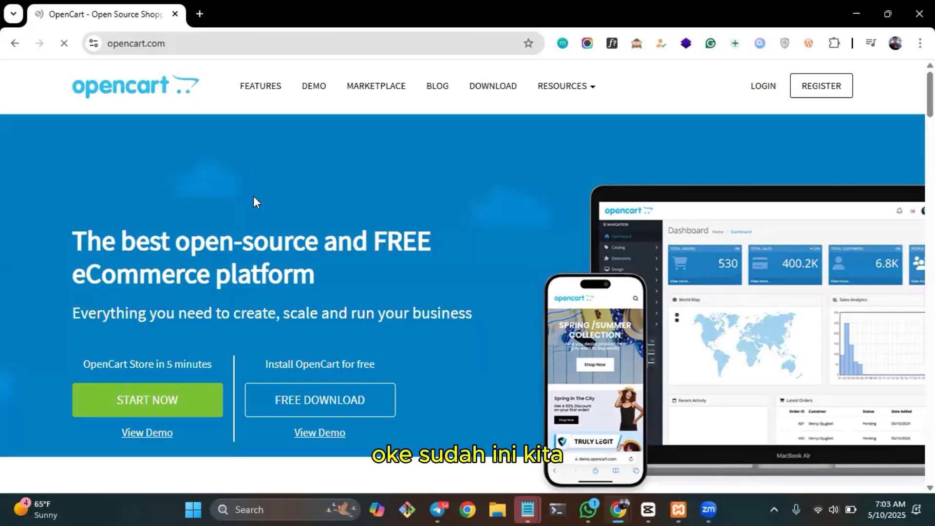
pyautogui.scroll(-2, 467, 217)
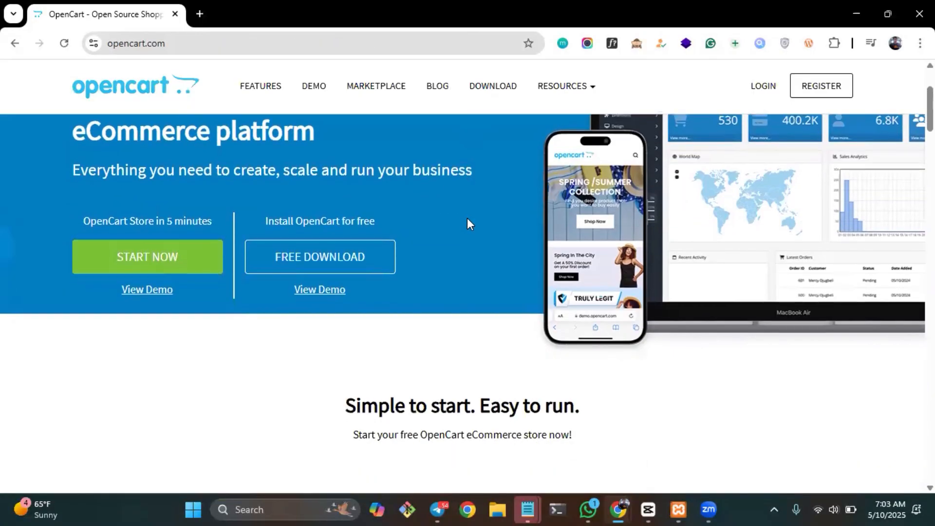
pyautogui.click(318, 258)
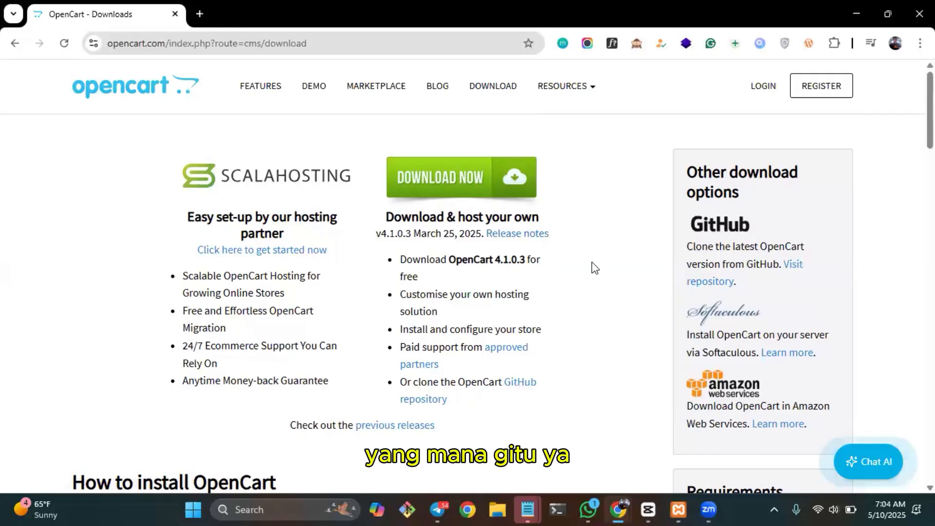
# Browse OpenCart's list of previous releases and download version 4.1.0.3.
pyautogui.click(524, 235)
pyautogui.scroll(-5, 419, 291)
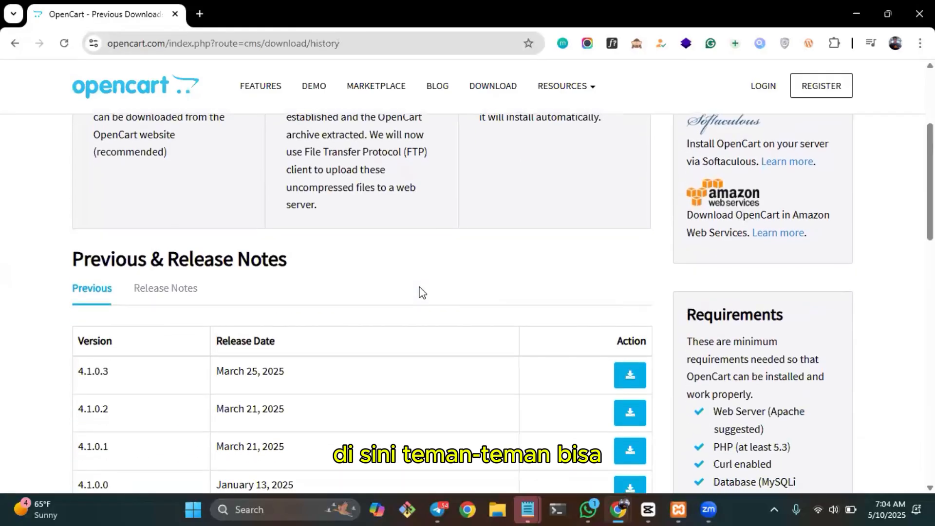
pyautogui.scroll(-3, 195, 246)
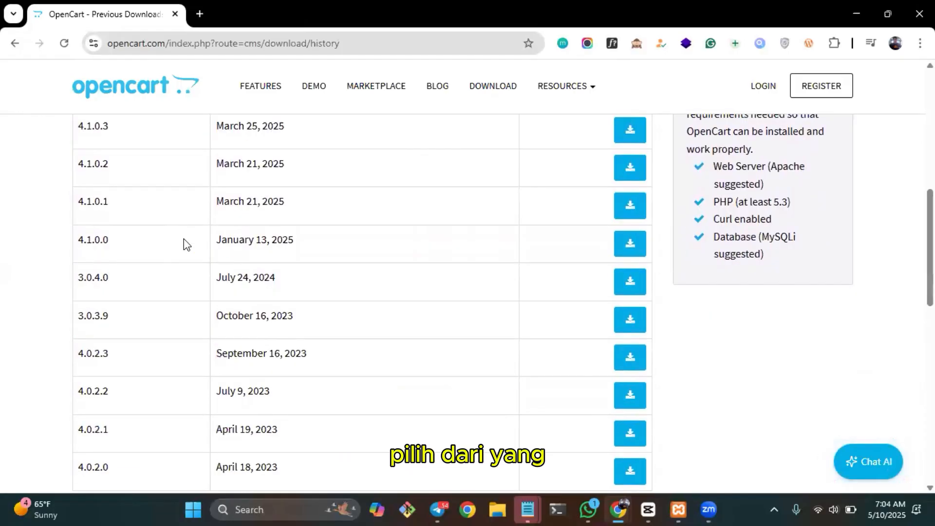
pyautogui.scroll(-3, 184, 243)
pyautogui.scroll(4, 183, 239)
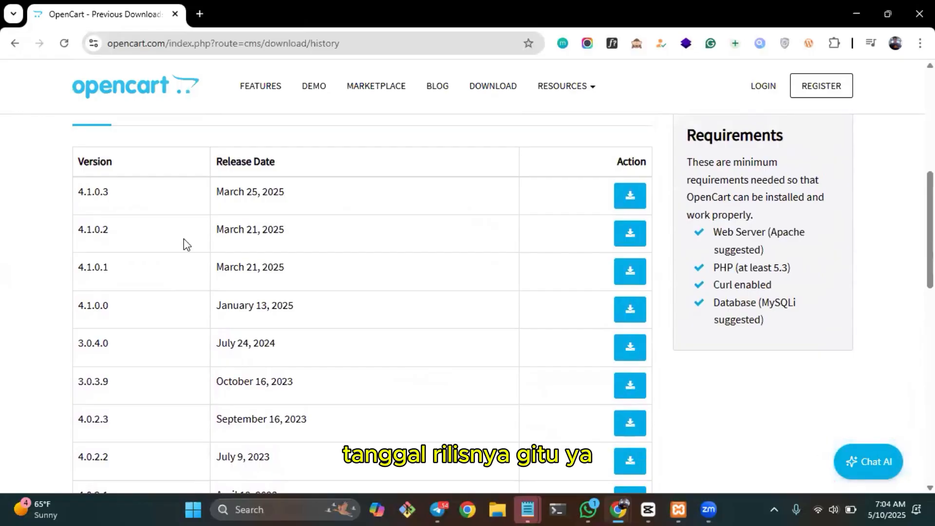
pyautogui.click(632, 201)
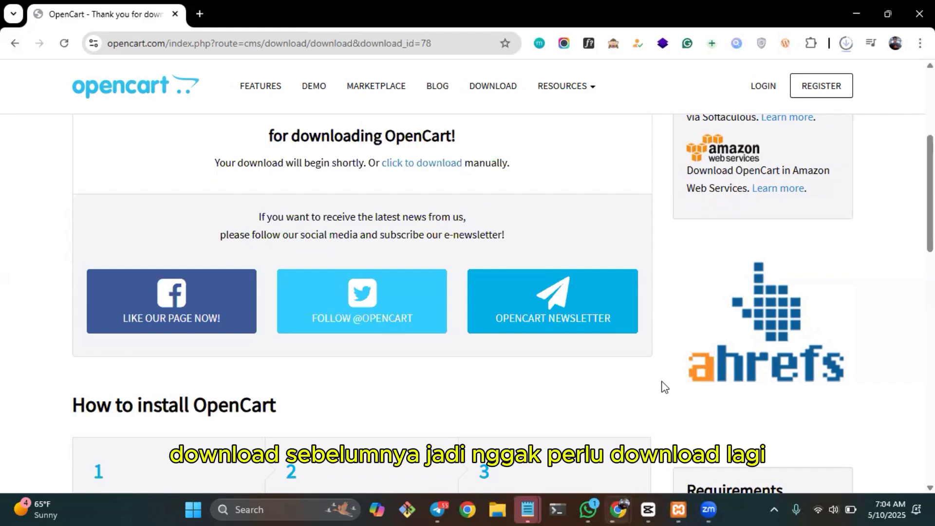
# Check in the XAMPP Control Panel whether the Apache and MySQL modules are running.
pyautogui.click(678, 509)
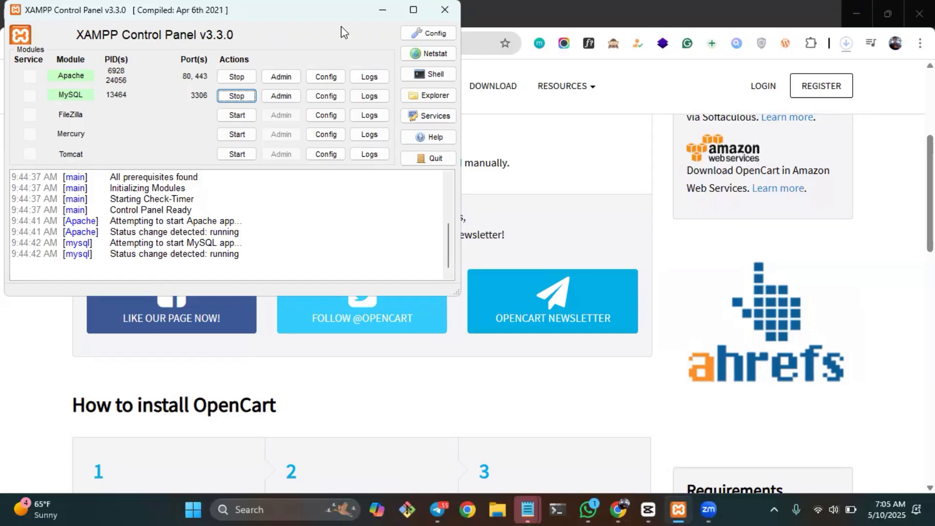
pyautogui.click(382, 10)
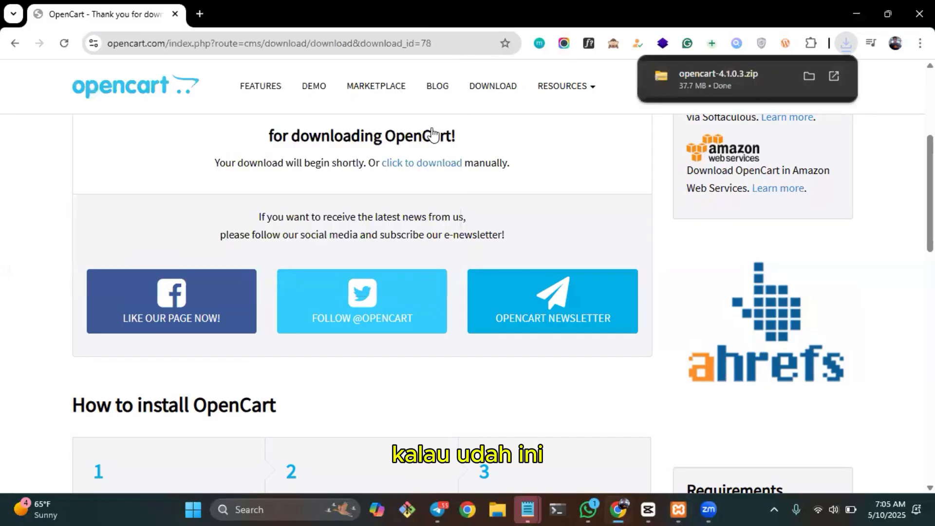
# Cut the opencart-4.1.0.3 archive from the Downloads folder and go to the htdocs folder inside xampp.
pyautogui.click(810, 77)
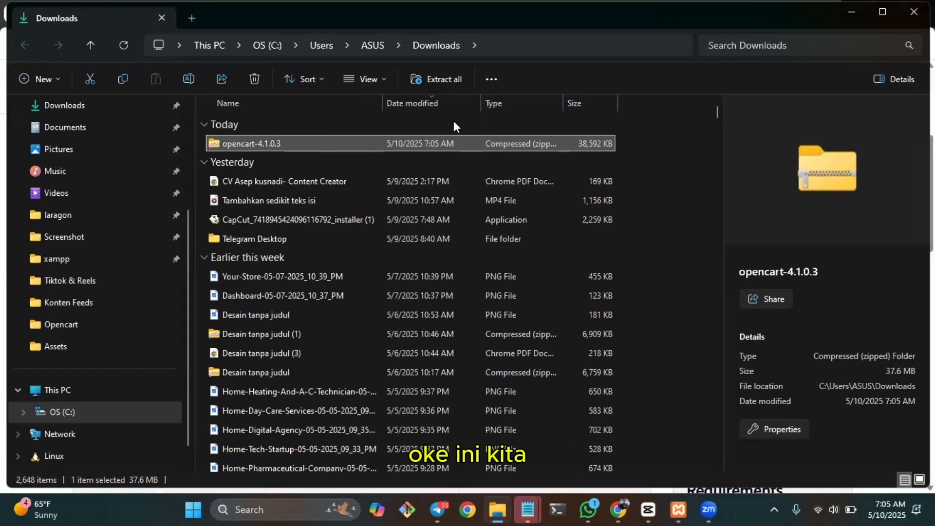
pyautogui.hotkey('ctrl', 'x')
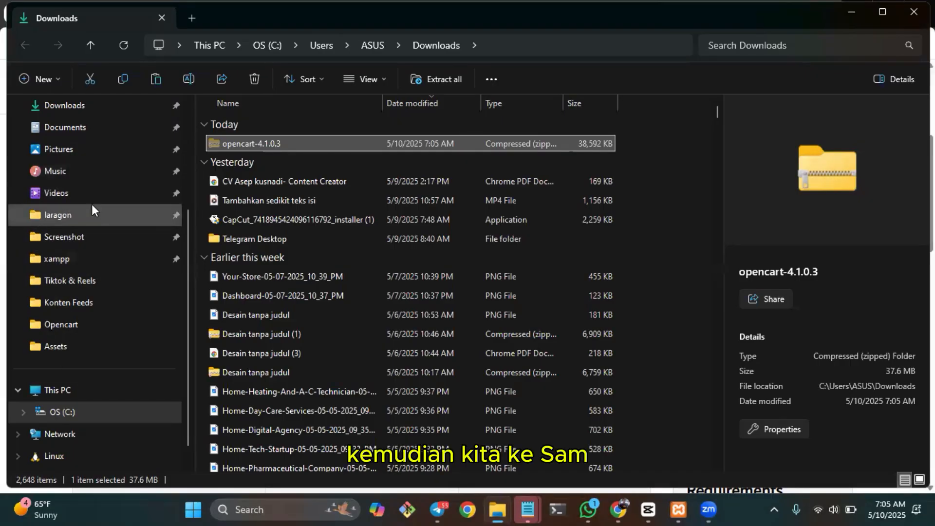
pyautogui.click(77, 266)
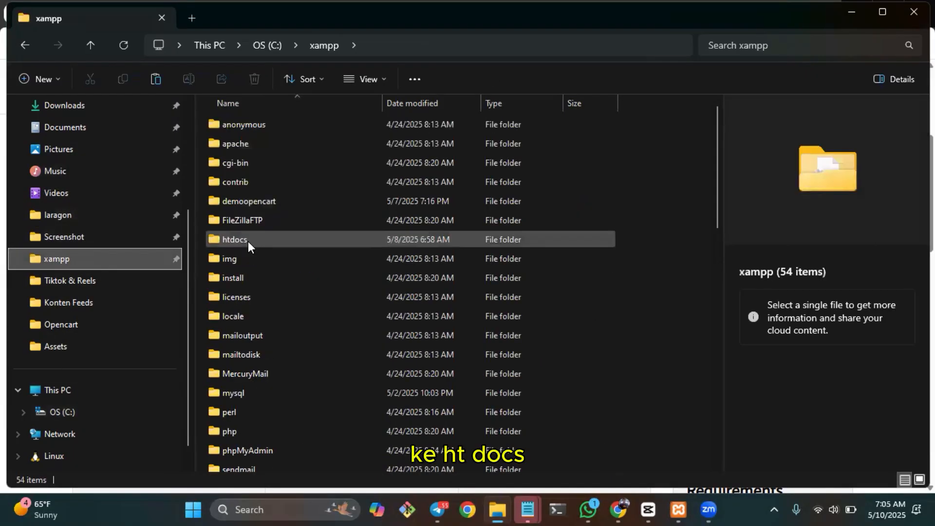
pyautogui.doubleClick(247, 241)
pyautogui.scroll(-1, 355, 276)
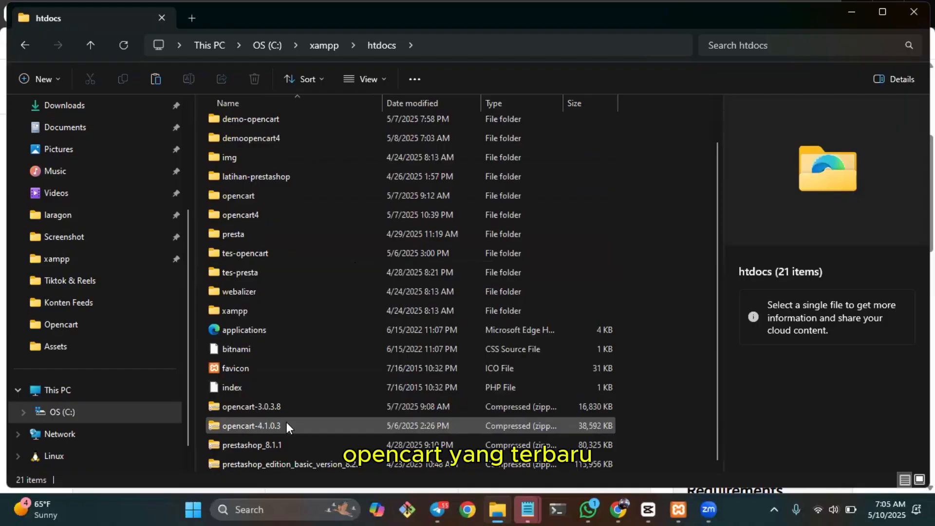
# Check the name of the downloaded OpenCart archive in Chrome's recent download history.
pyautogui.click(852, 19)
pyautogui.click(847, 43)
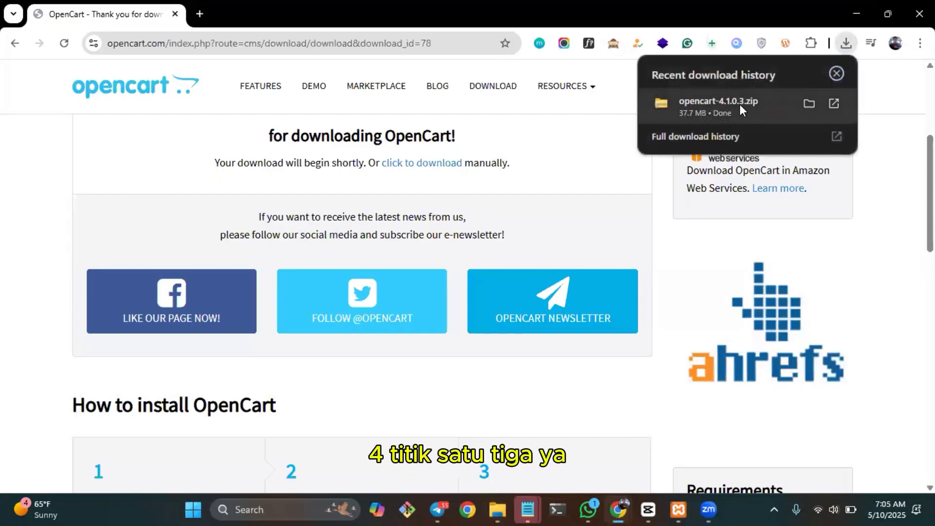
pyautogui.click(808, 104)
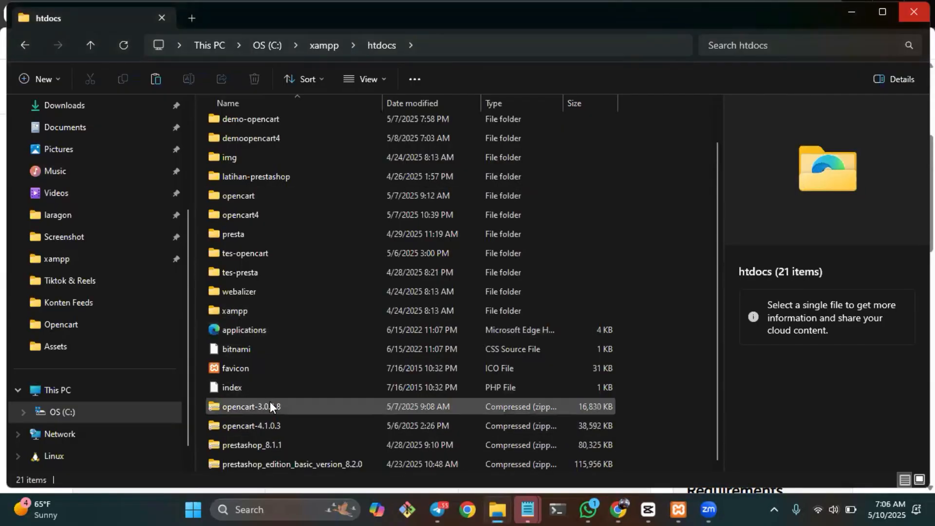
# Extract the opencart-4.1.0.3 archive in htdocs to C:\xampp\htdocs\belajaropencart.
pyautogui.rightClick(304, 427)
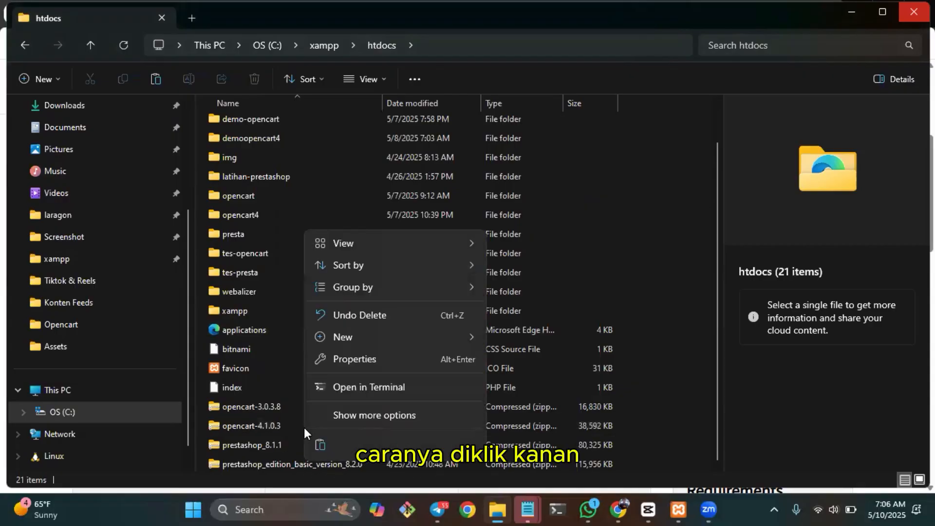
pyautogui.click(247, 423)
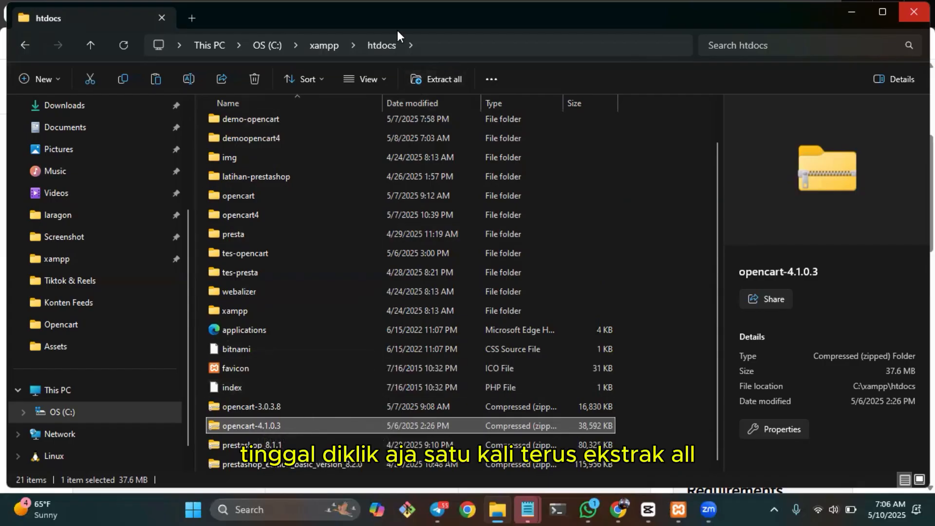
pyautogui.click(442, 74)
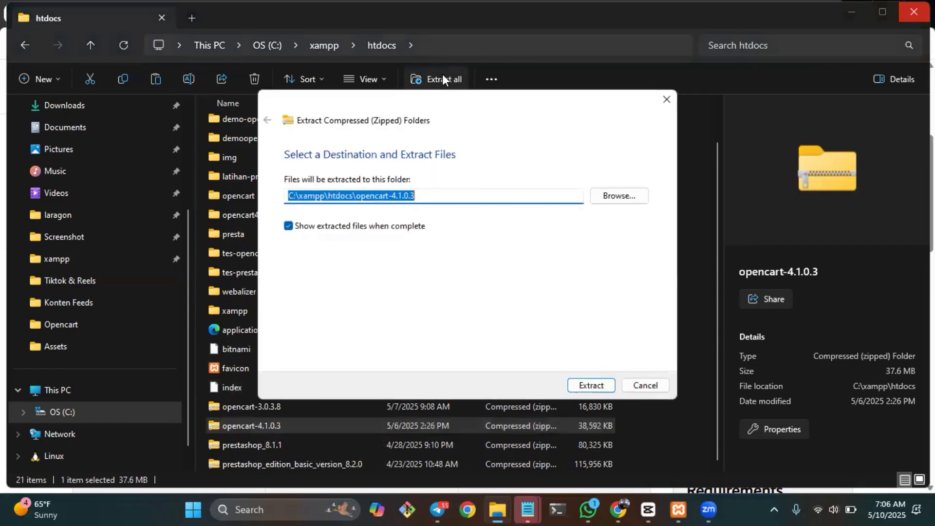
pyautogui.press('End')
pyautogui.press('BackSpace')
pyautogui.press('BackSpace')
pyautogui.press('BackSpace')
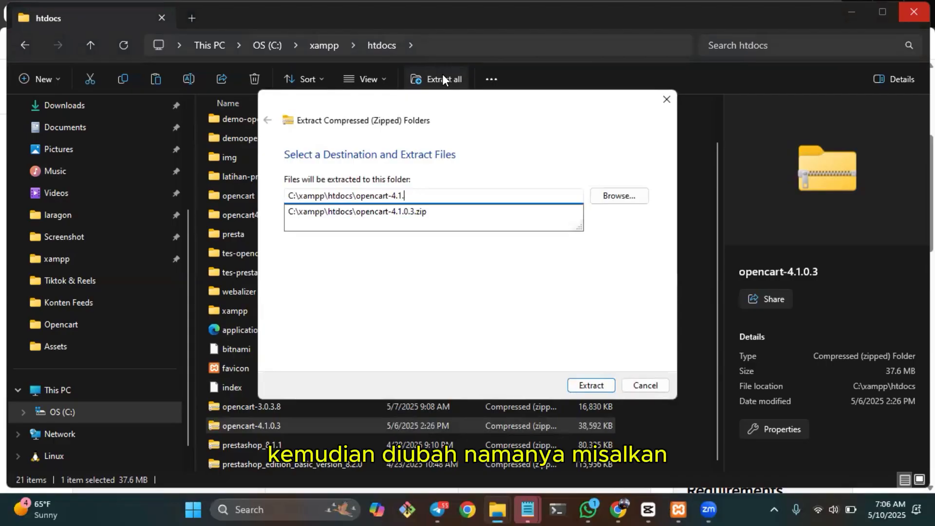
pyautogui.press('BackSpace')
pyautogui.press('BackSpace')
pyautogui.press('BackSpace')
pyautogui.press('BackSpace')
pyautogui.press('BackSpace')
pyautogui.press('BackSpace')
pyautogui.press('BackSpace')
pyautogui.press('BackSpace')
pyautogui.press('BackSpace')
pyautogui.press('BackSpace')
pyautogui.press('BackSpace')
pyautogui.press('BackSpace')
pyautogui.press('BackSpace')
pyautogui.write('beljar')
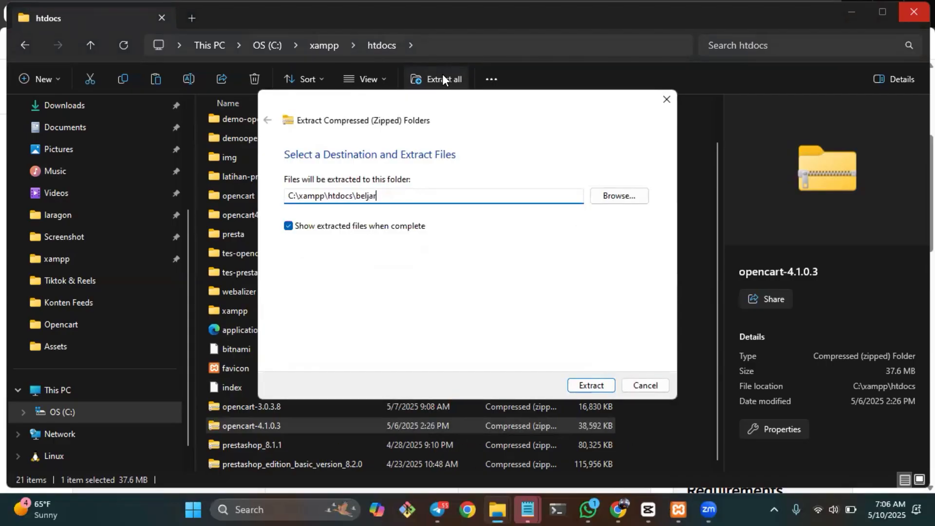
pyautogui.press('BackSpace')
pyautogui.press('BackSpace')
pyautogui.press('BackSpace')
pyautogui.write('ajaropencart')
pyautogui.press('Return')
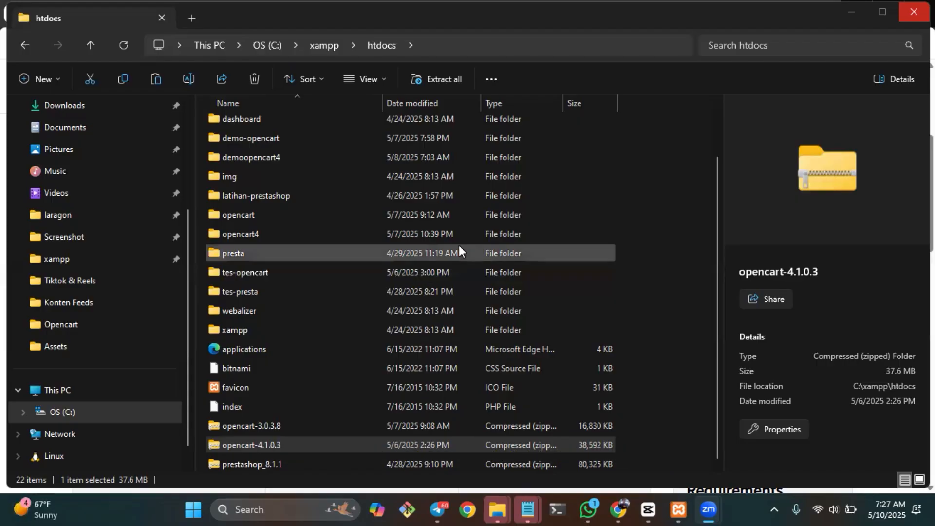
# Examine the extracted contents of the belajaropencart folder and return to htdocs.
pyautogui.scroll(2, 458, 245)
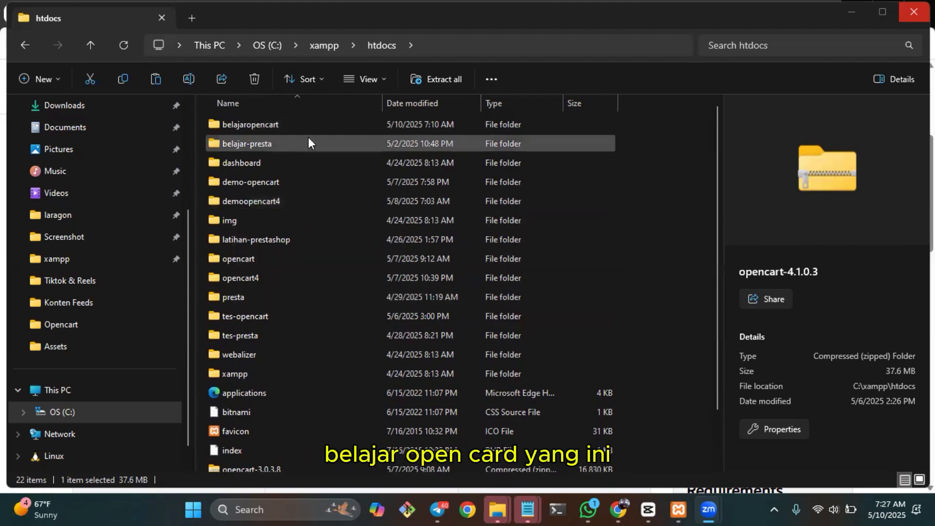
pyautogui.click(324, 124)
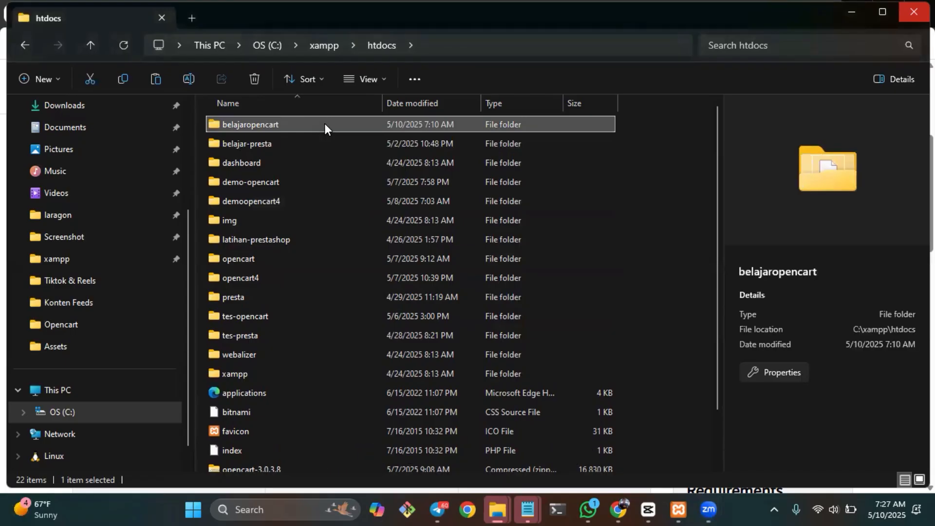
pyautogui.doubleClick(324, 124)
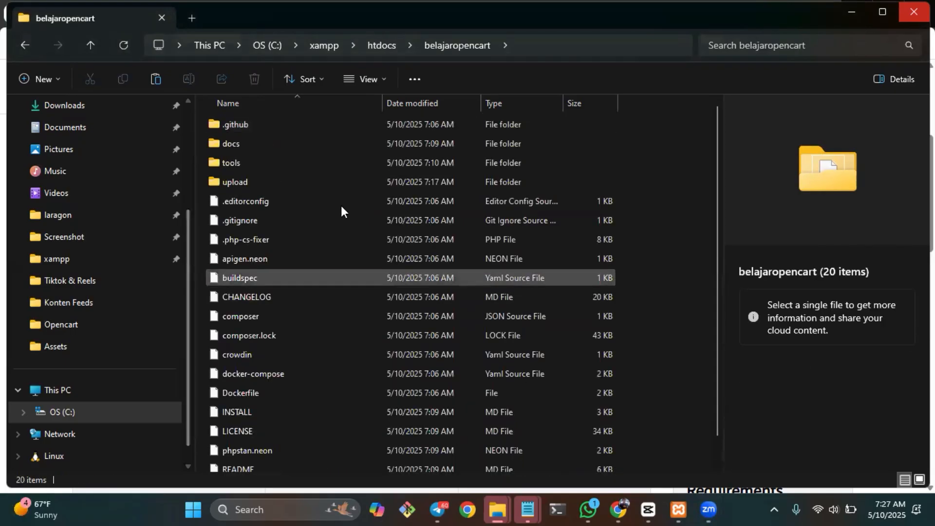
pyautogui.scroll(-1, 337, 223)
pyautogui.scroll(1, 337, 224)
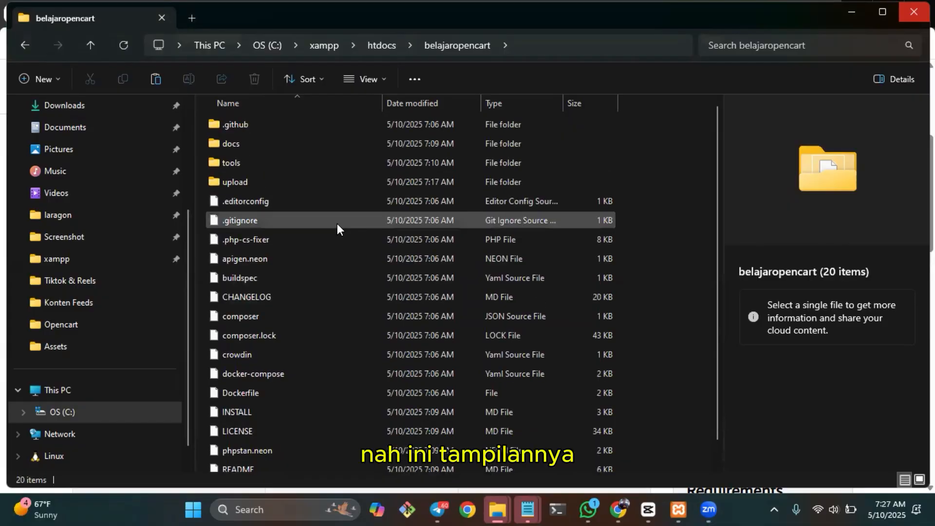
pyautogui.hotkey('alt', 'Left')
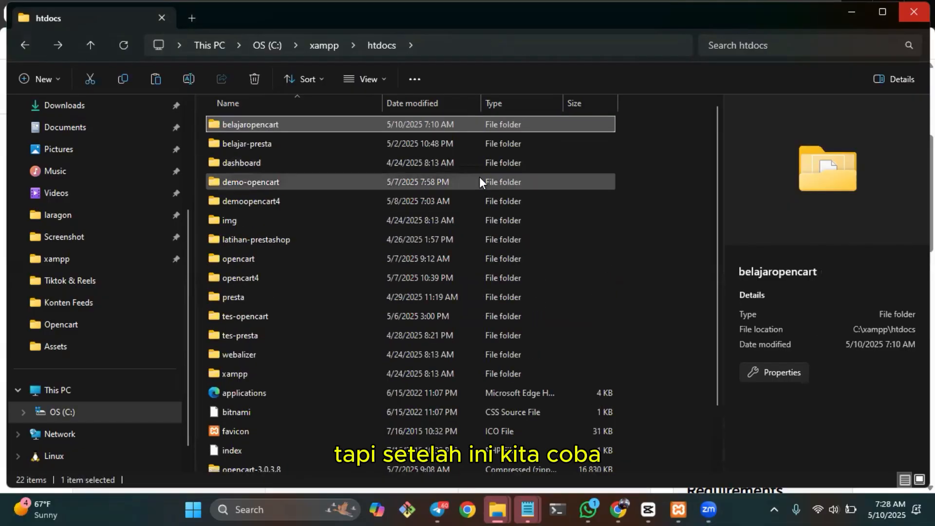
# Switch to the new tab in Chrome.
pyautogui.hotkey('alt', 'Tab')
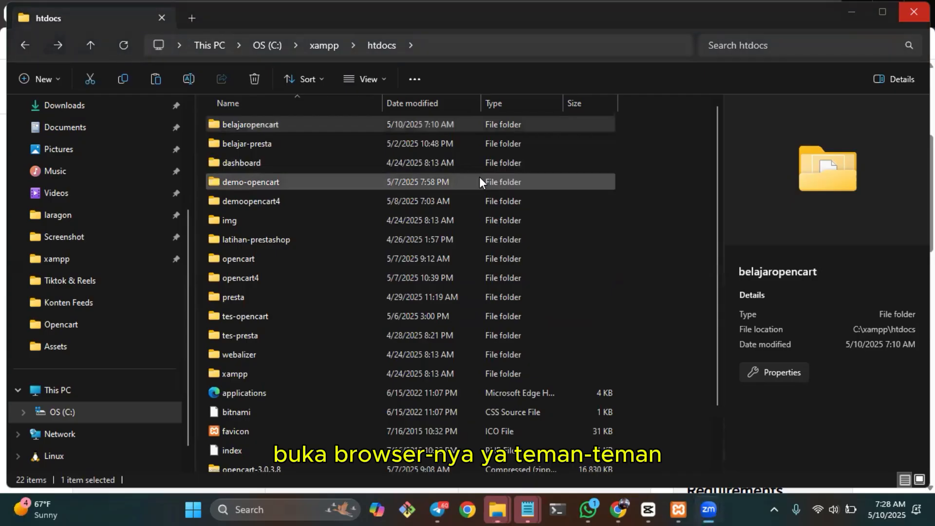
pyautogui.hotkey('alt', 'Tab')
pyautogui.hotkey('alt', 'Tab')
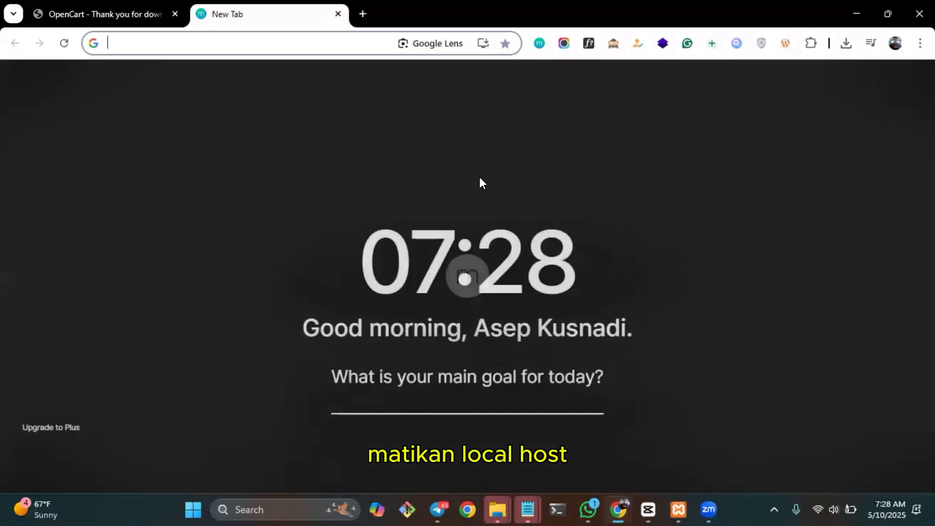
pyautogui.write('localhos')
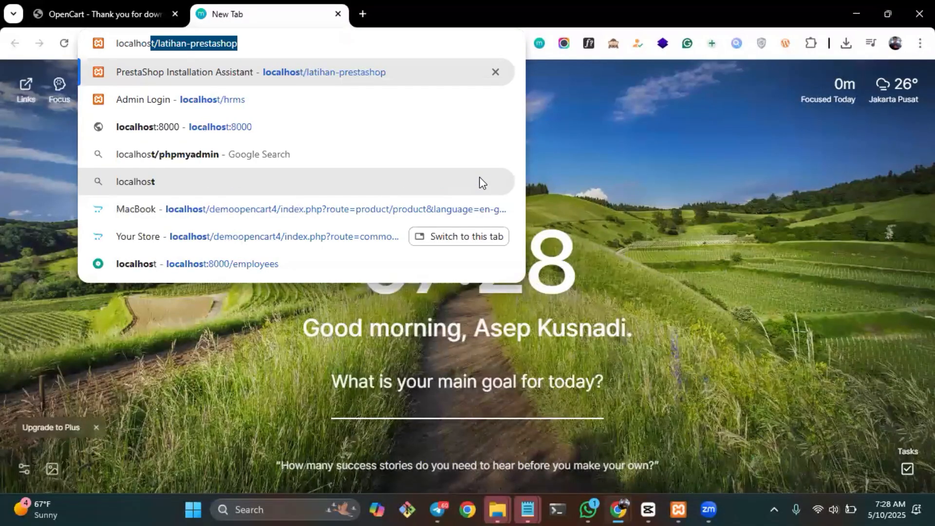
pyautogui.write('/b')
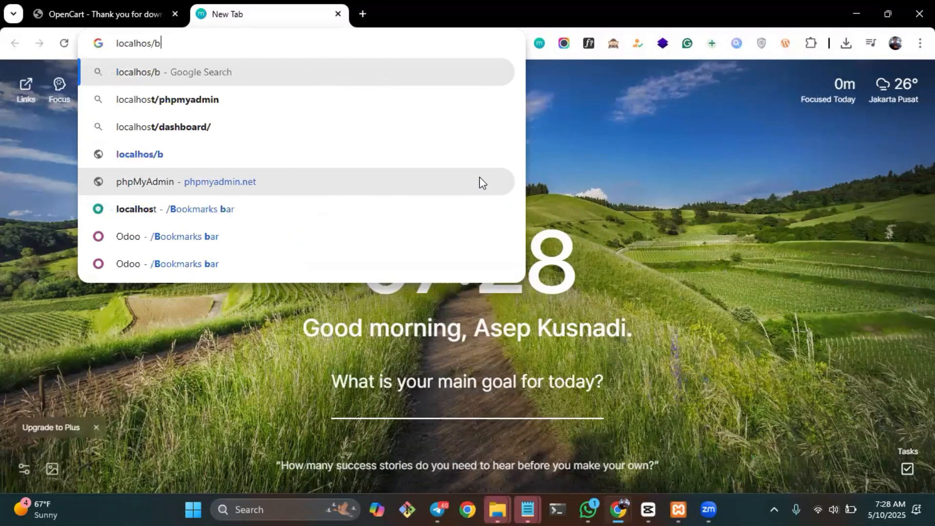
pyautogui.write('elajar')
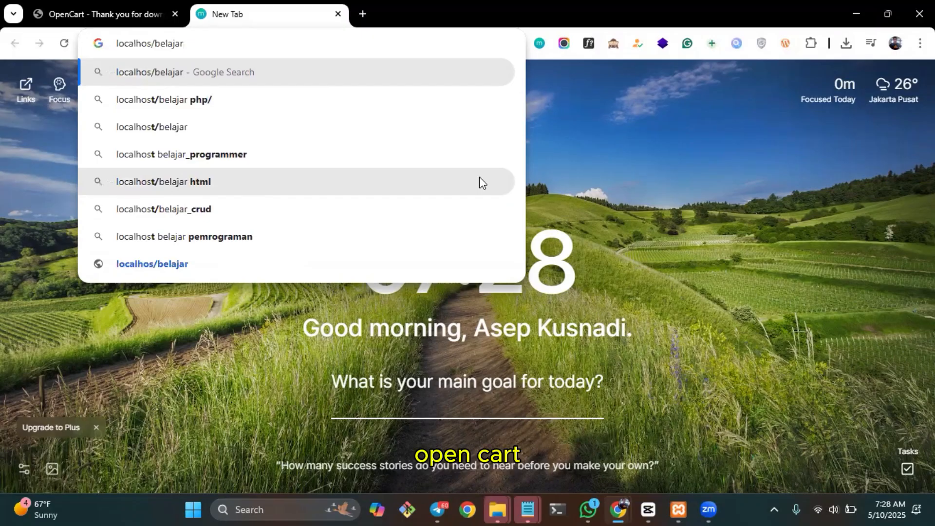
pyautogui.write('opencart')
pyautogui.press('Return')
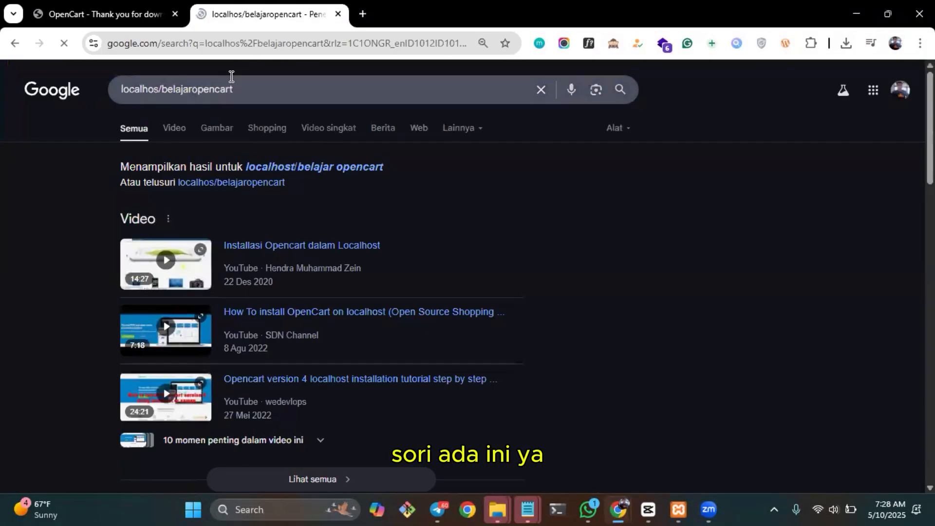
# Open localhost/belajaropencart in the browser.
pyautogui.click(241, 48)
pyautogui.write('local')
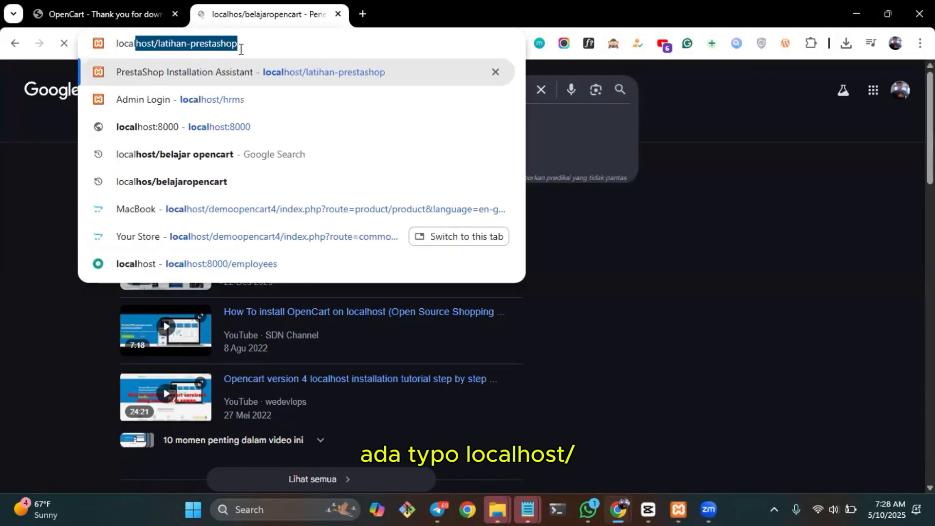
pyautogui.write('host/belajar')
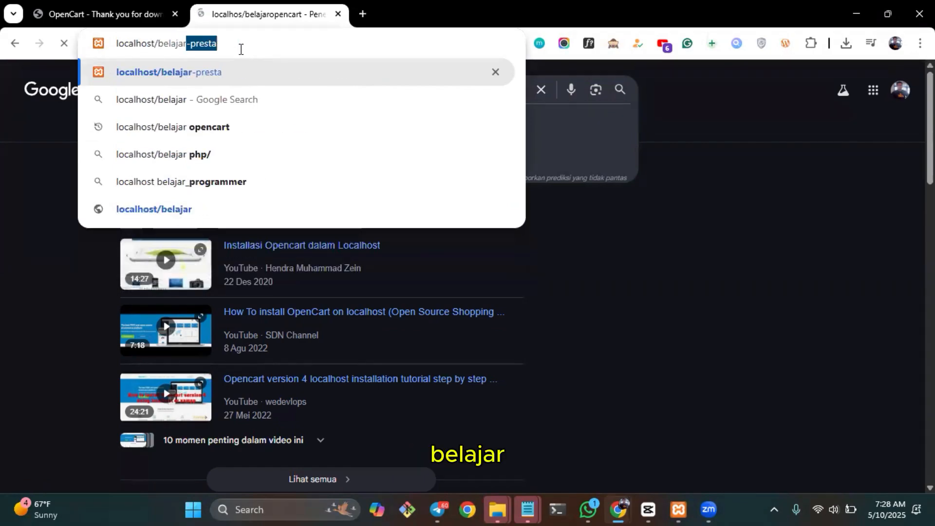
pyautogui.write('opencart')
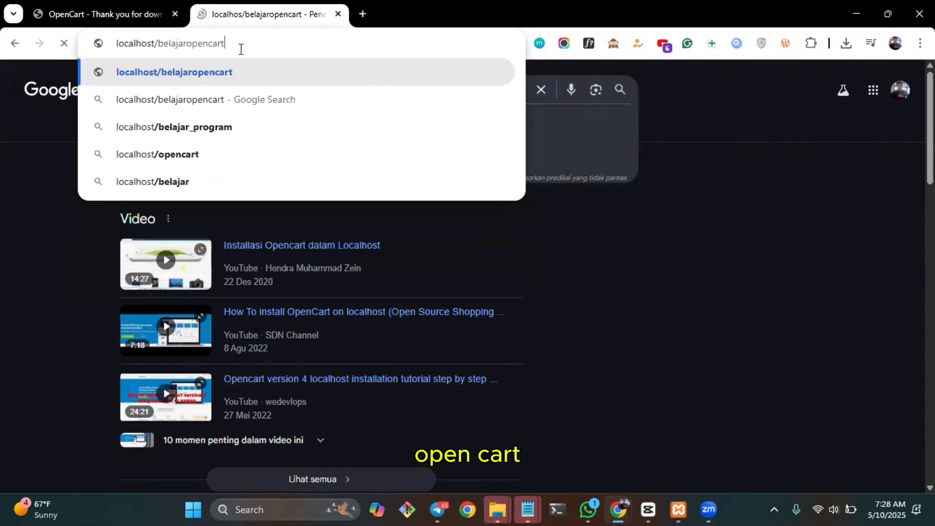
pyautogui.press('Return')
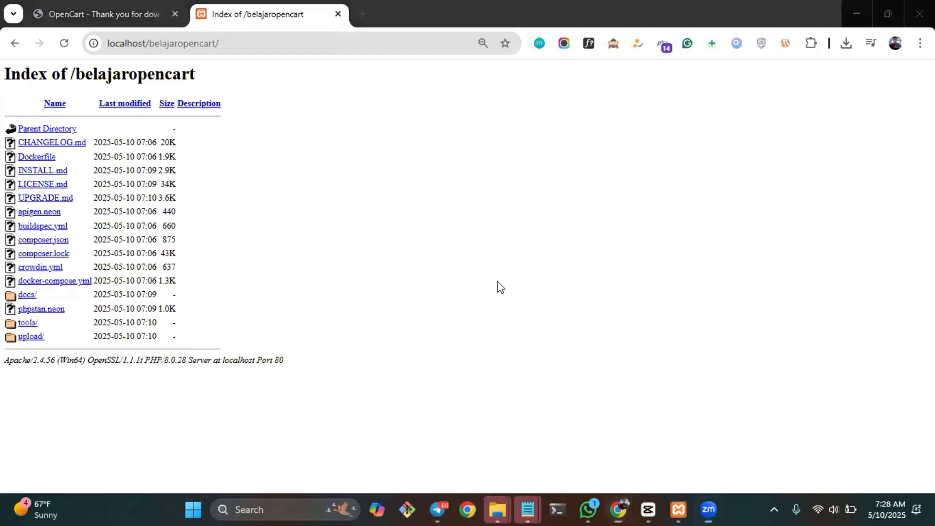
# Switch to File Explorer and look into the upload folder inside belajaropencart, selecting all of its items.
pyautogui.hotkey('alt', 'Tab')
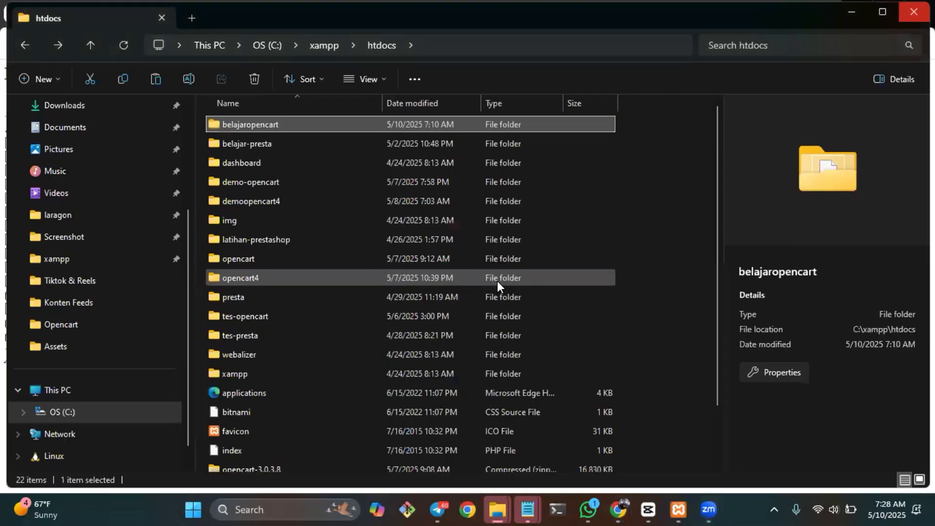
pyautogui.doubleClick(291, 125)
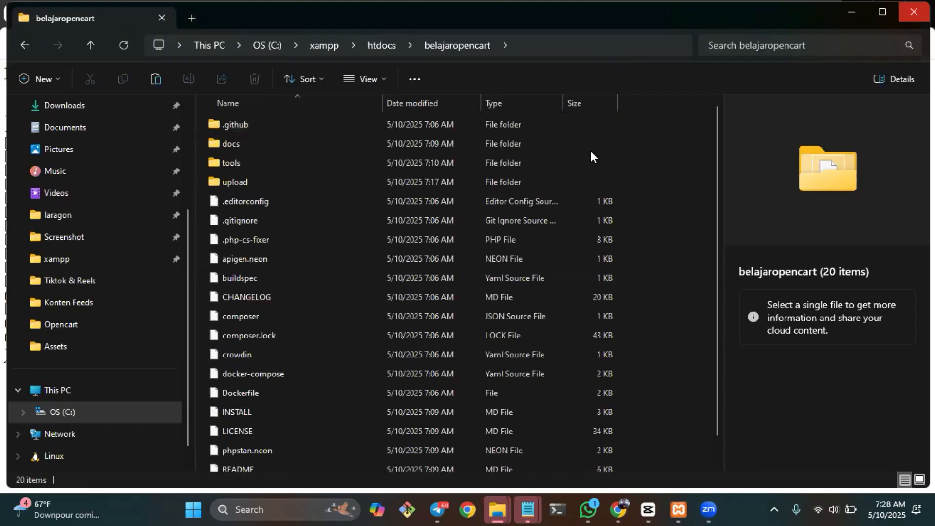
pyautogui.doubleClick(307, 179)
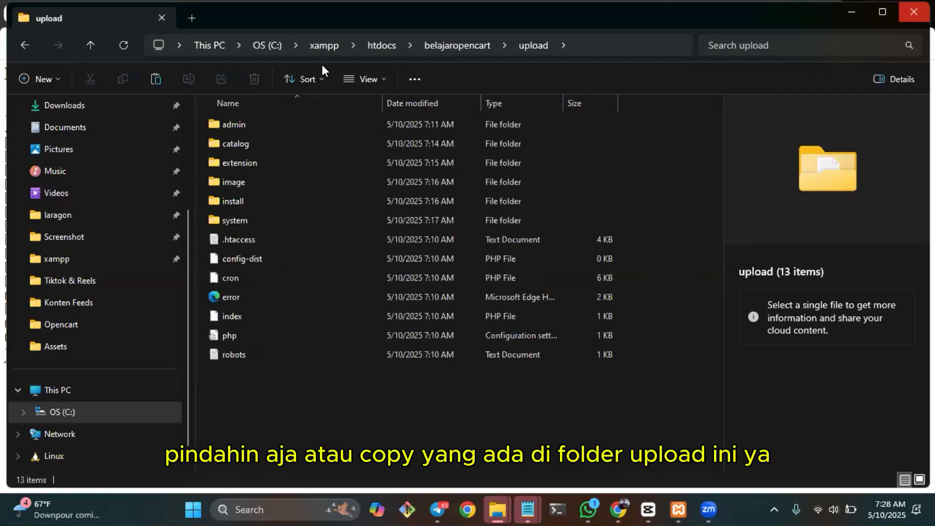
pyautogui.click(450, 47)
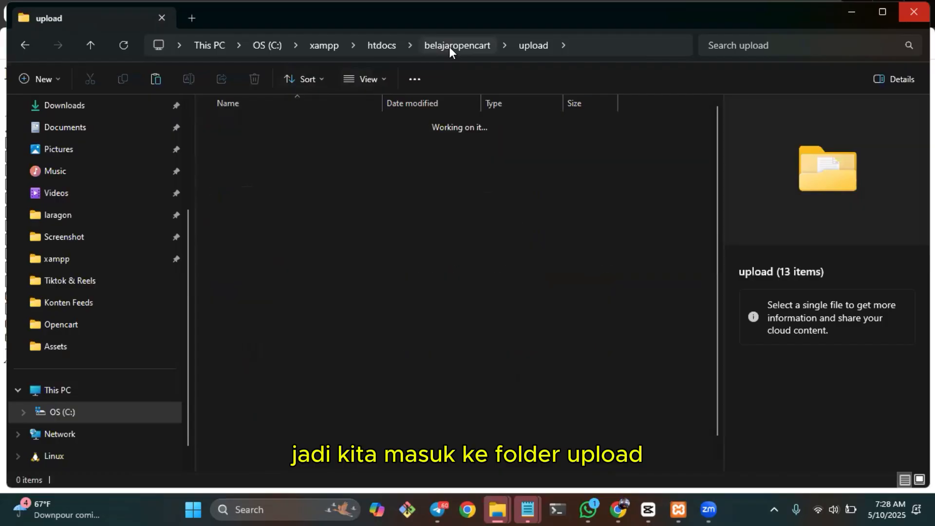
pyautogui.press('Return')
pyautogui.hotkey('ctrl', 'a')
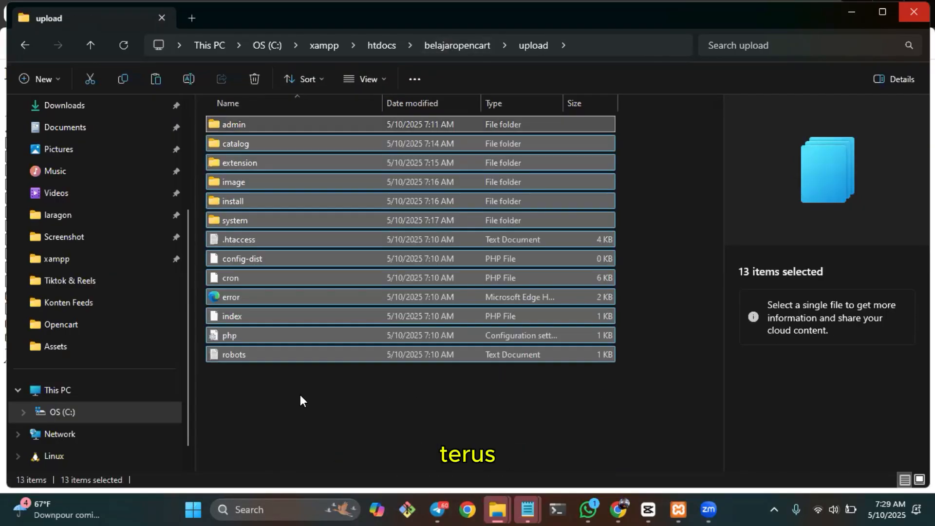
# Return to htdocs and create a new folder there named belajar-opencart.
pyautogui.hotkey('alt', 'Left')
pyautogui.scroll(-1, 346, 299)
pyautogui.scroll(1, 345, 299)
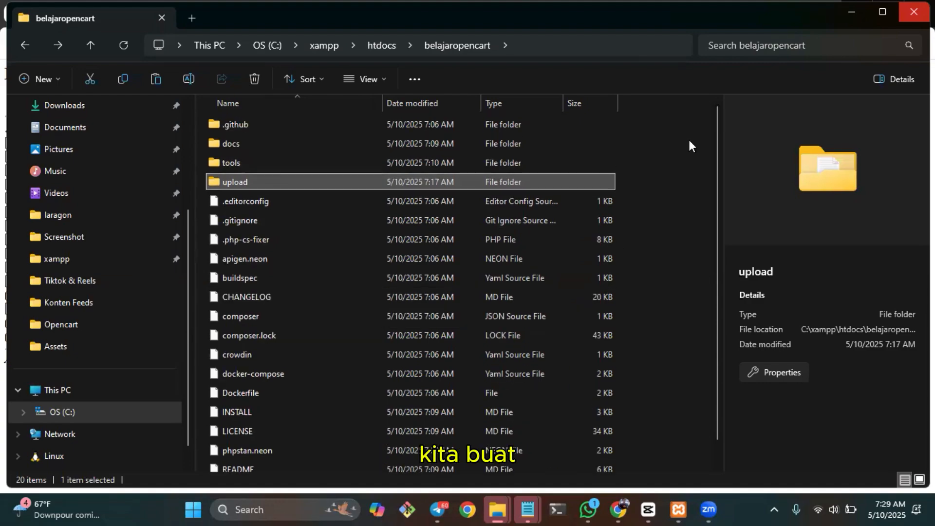
pyautogui.click(390, 52)
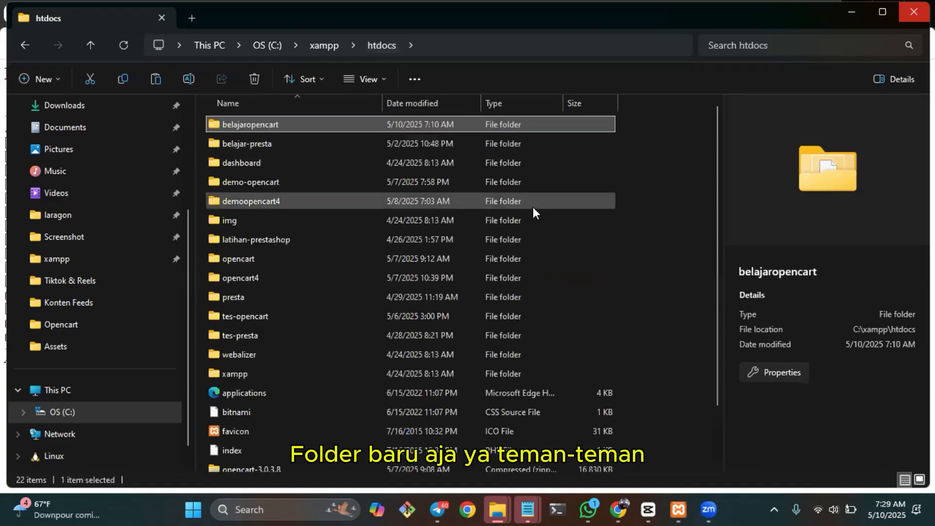
pyautogui.hotkey('ctrl', 'shift', 'n')
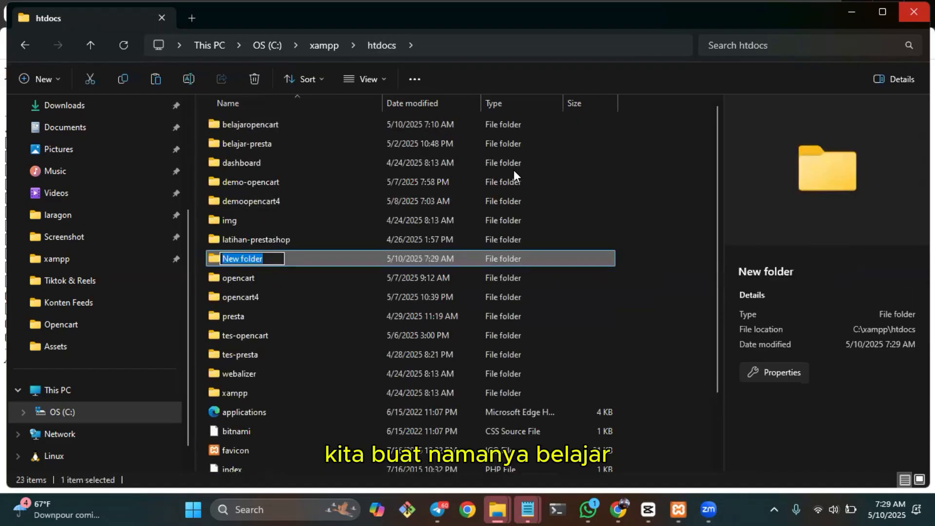
pyautogui.write('belajar-')
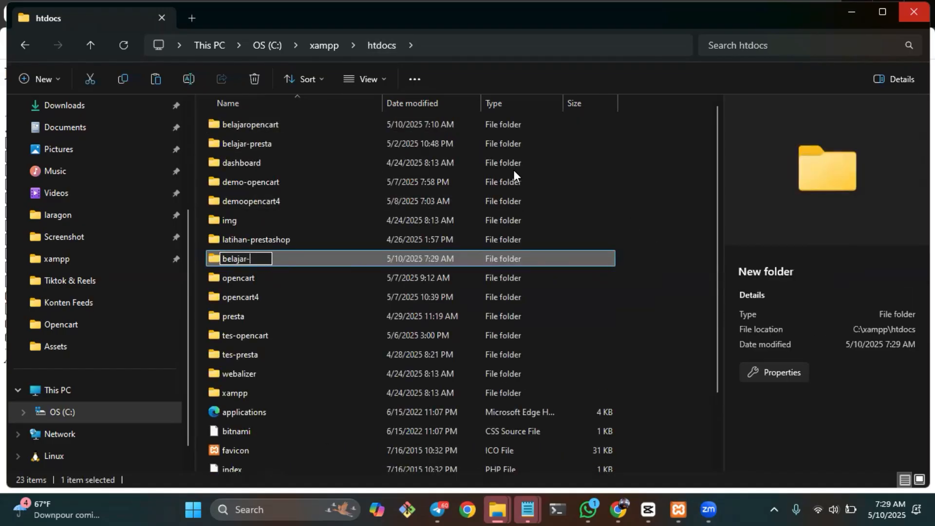
pyautogui.write('opencart')
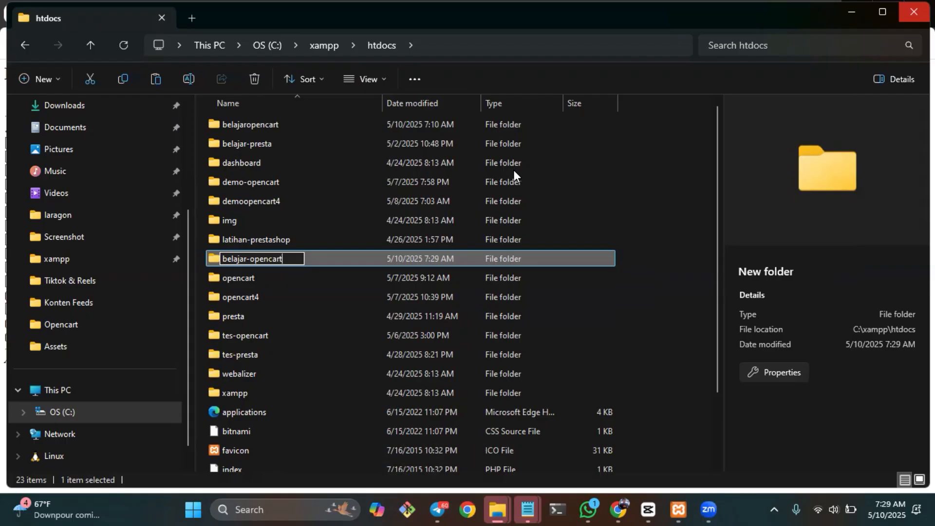
pyautogui.press('Left')
pyautogui.press('Left')
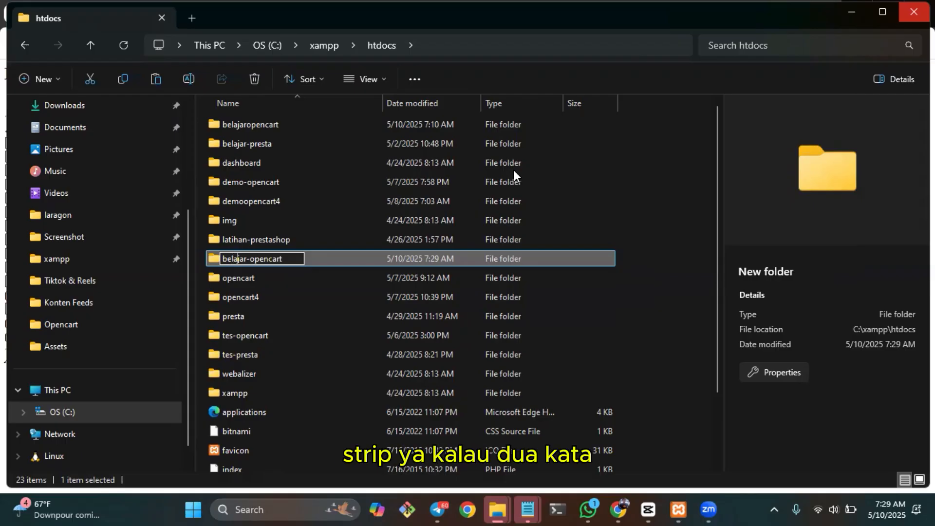
pyautogui.press('Return')
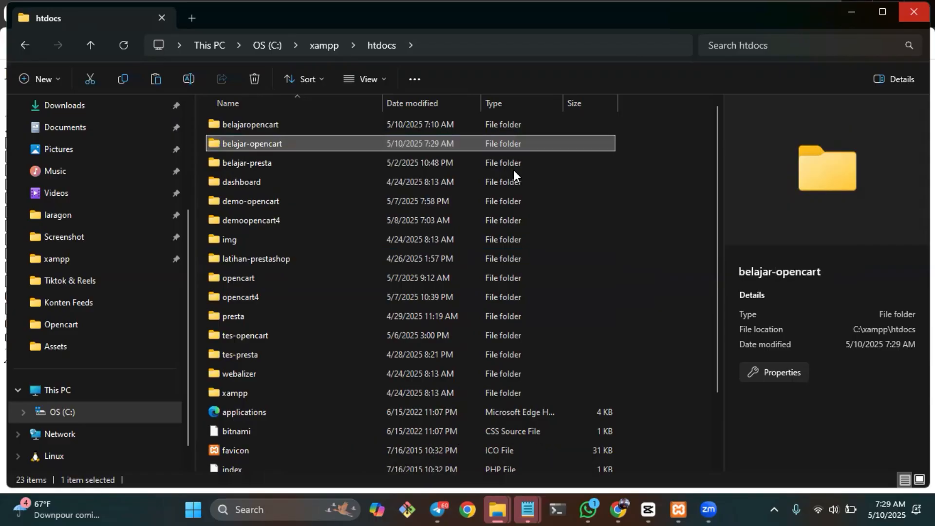
# Copy all items from the upload folder inside belajaropencart and go back to htdocs.
pyautogui.press('Up')
pyautogui.press('Return')
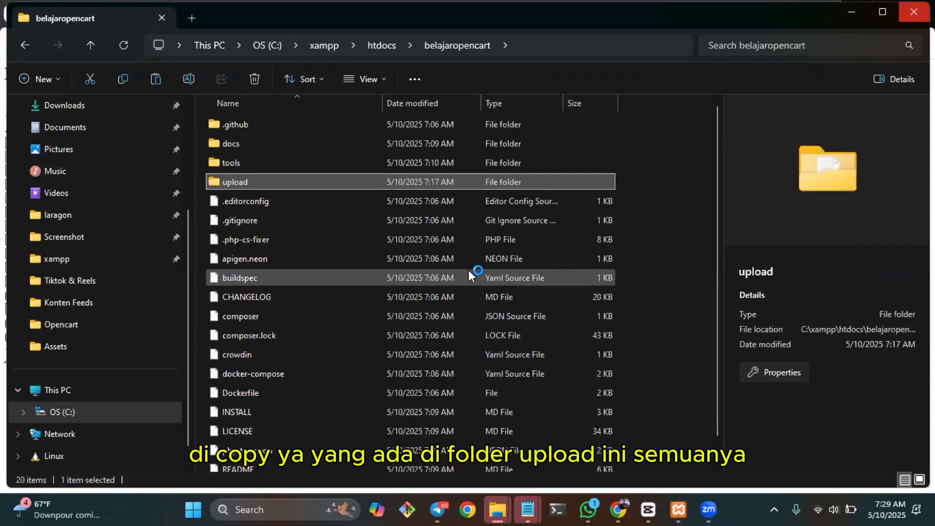
pyautogui.press('Return')
pyautogui.hotkey('ctrl', 'a')
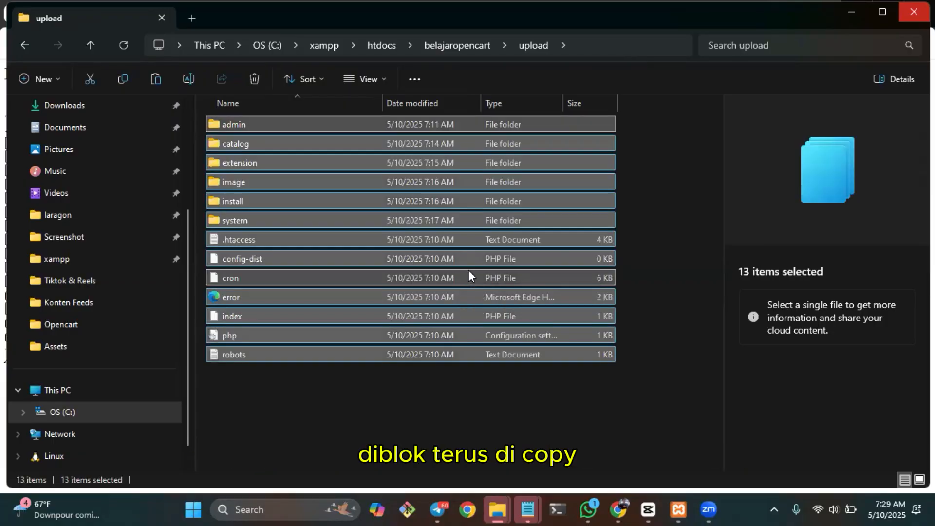
pyautogui.hotkey('alt', 'Left')
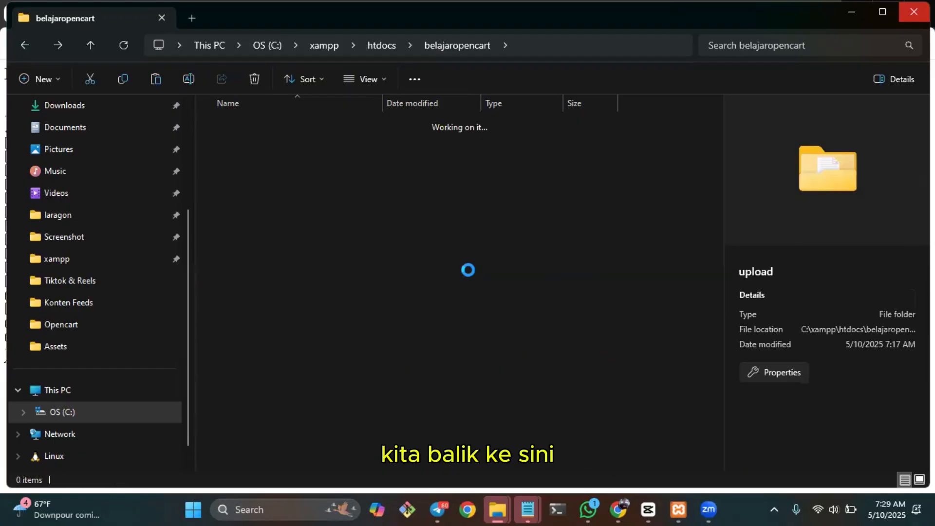
pyautogui.hotkey('alt', 'Up')
pyautogui.press('Down')
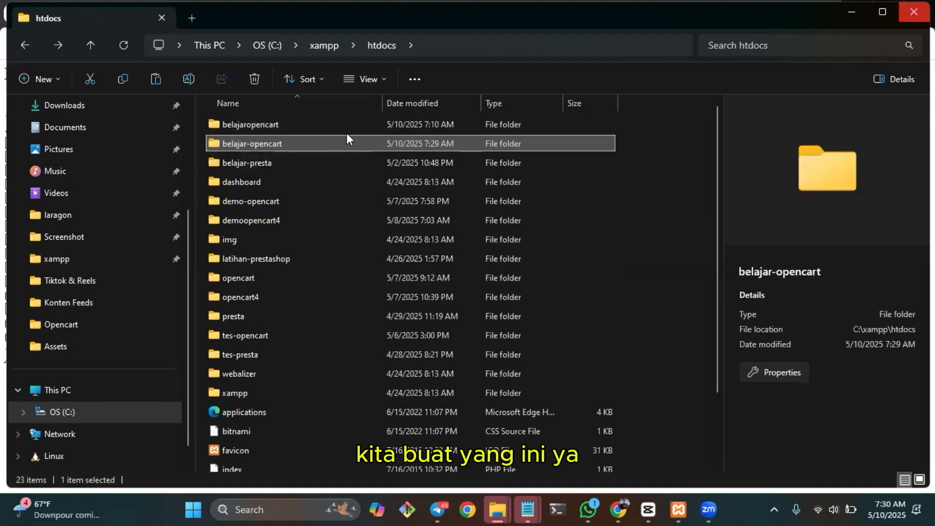
# Rename the extracted belajaropencart folder in htdocs to demoopencartversi4.
pyautogui.click(289, 124)
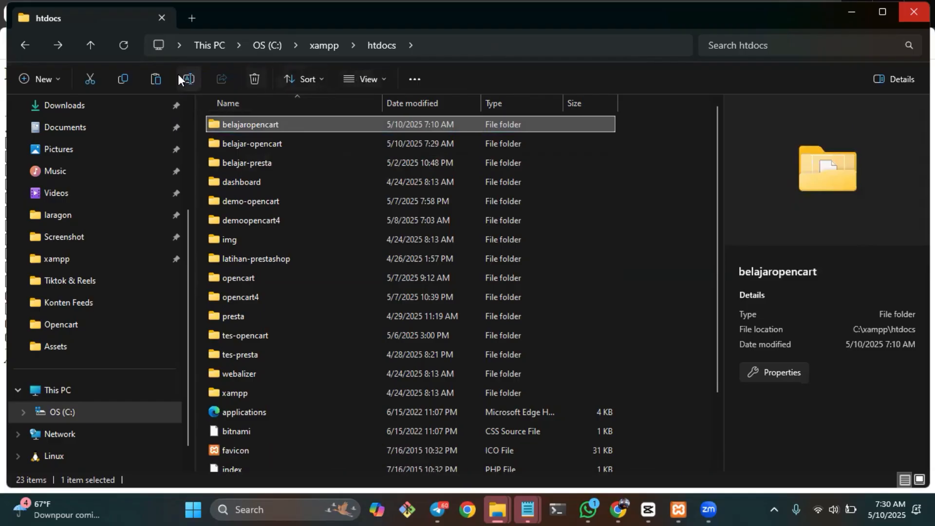
pyautogui.click(190, 80)
pyautogui.write('demoopen')
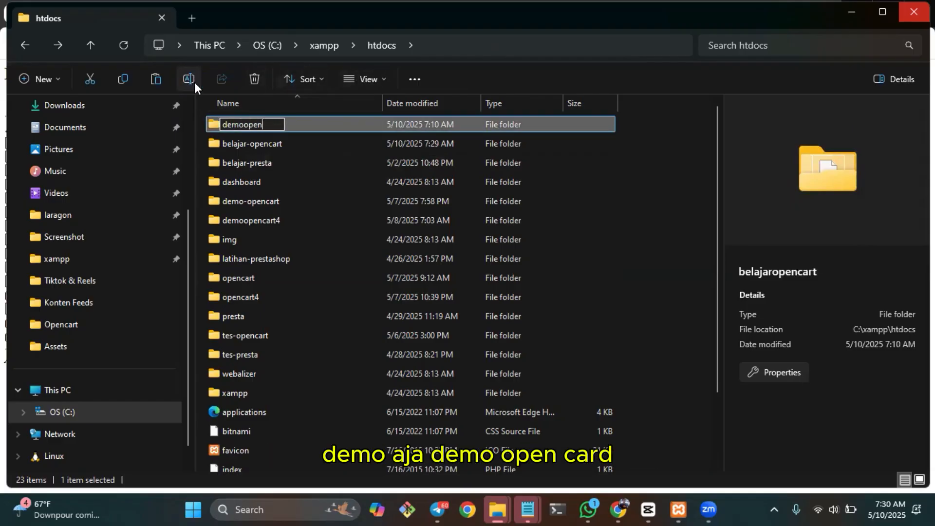
pyautogui.write('cartversi4')
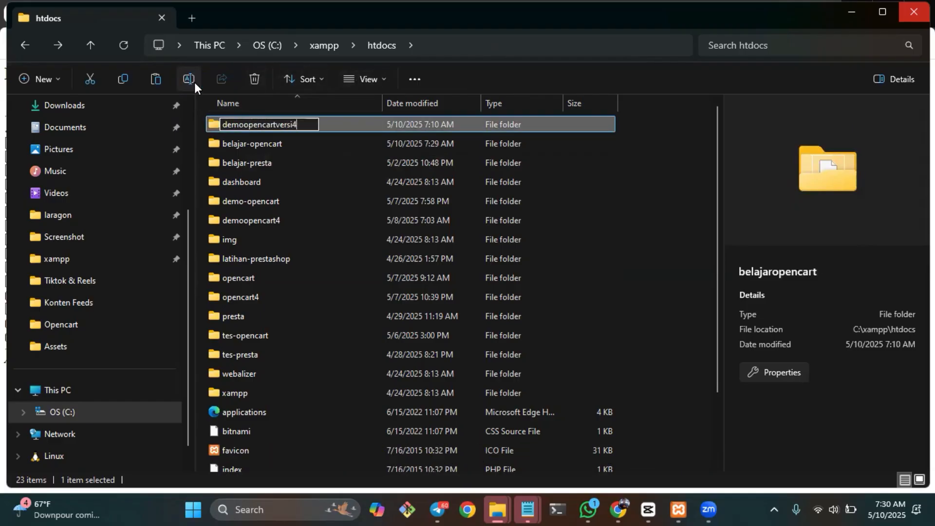
pyautogui.press('Return')
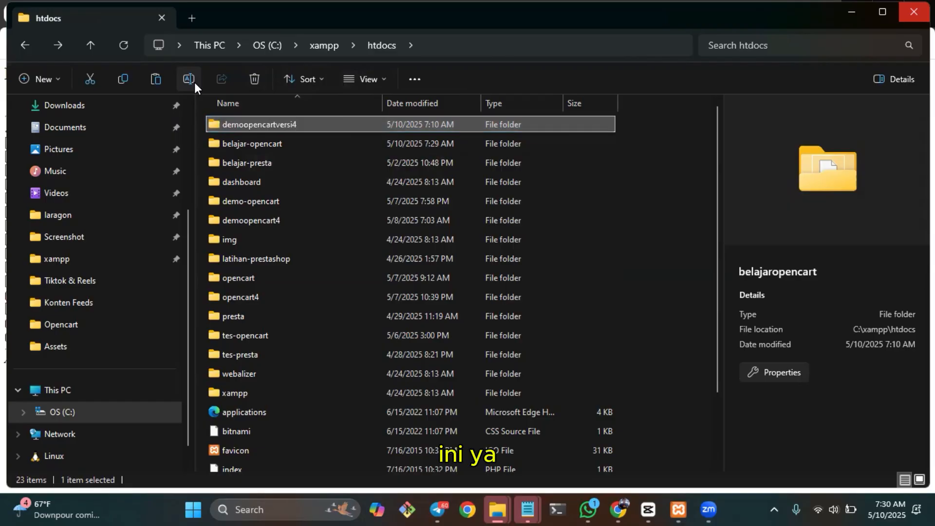
# Try to paste the copied items into the belajar-opencart folder and return to htdocs.
pyautogui.press('Up')
pyautogui.press('Up')
pyautogui.press('Up')
pyautogui.press('Up')
pyautogui.press('Up')
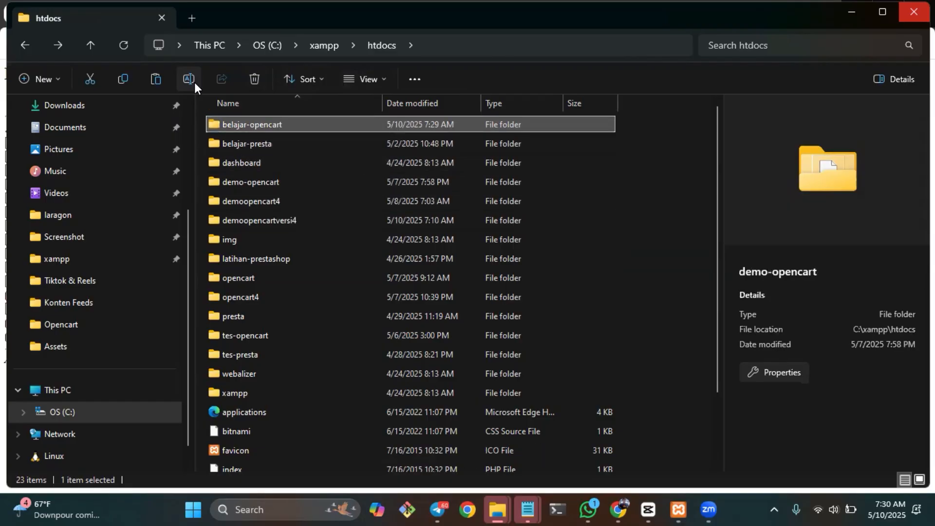
pyautogui.press('Return')
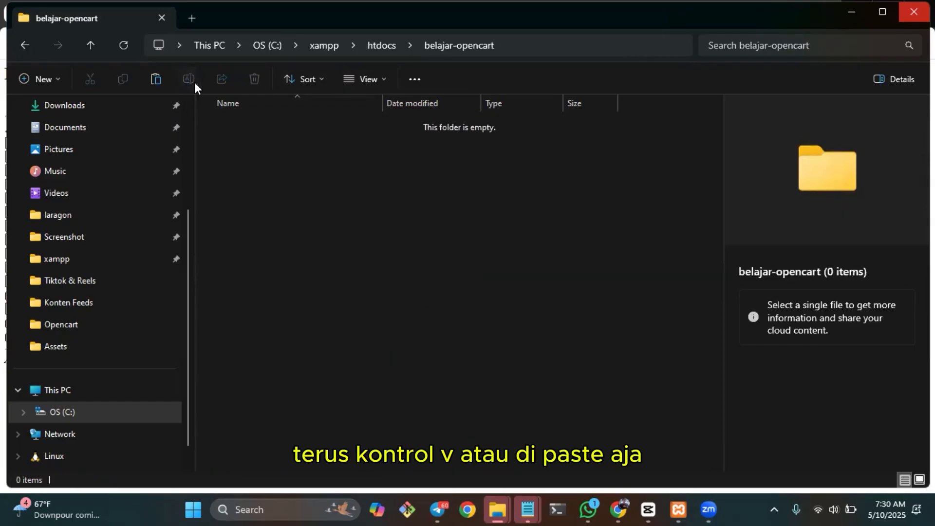
pyautogui.hotkey('ctrl', 'v')
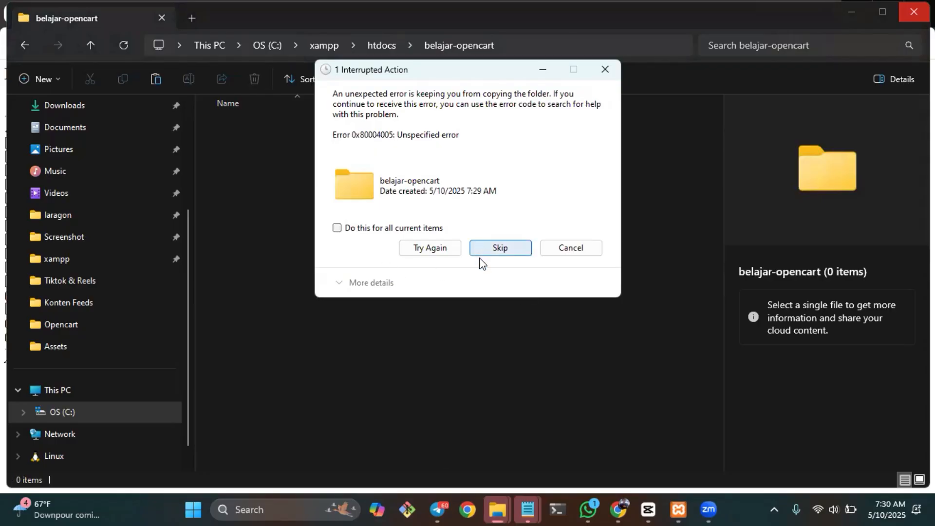
pyautogui.click(542, 246)
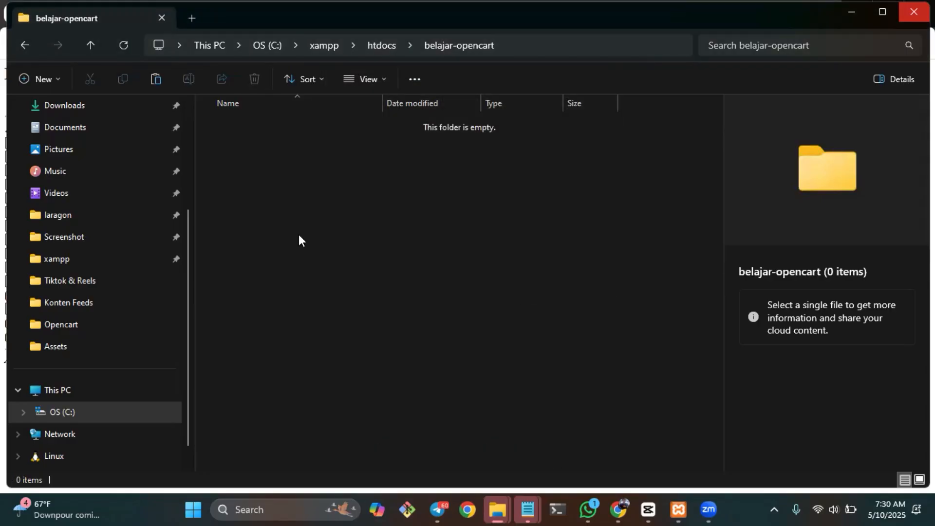
pyautogui.press('BackSpace')
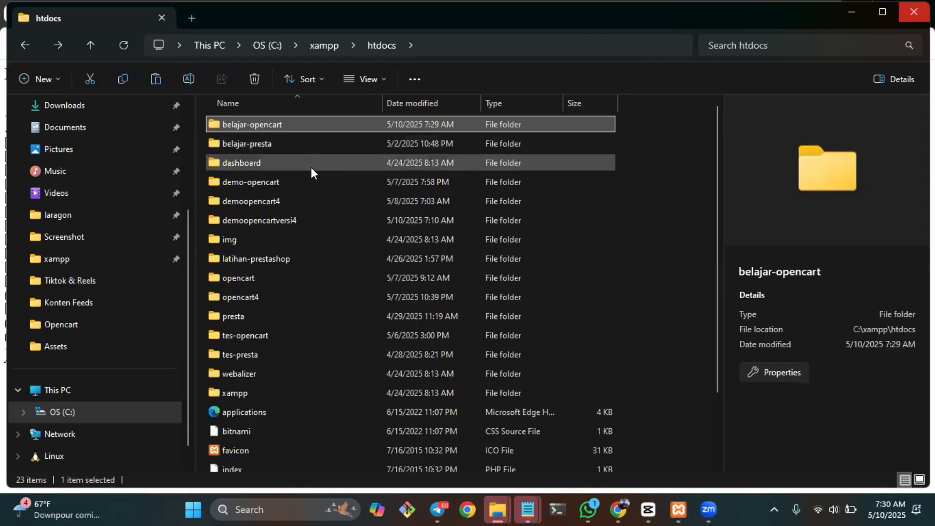
# Copy all items from the upload folder inside demoopencartversi4.
pyautogui.doubleClick(282, 201)
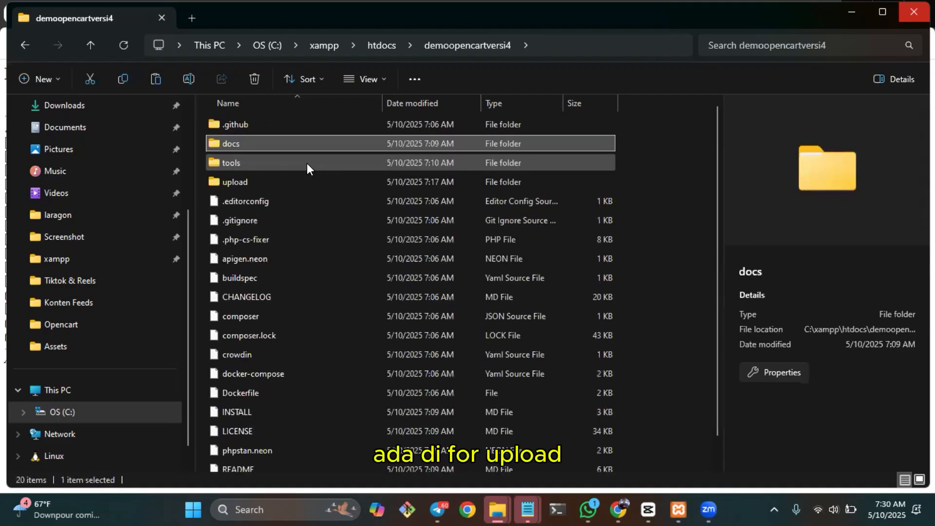
pyautogui.press('Down')
pyautogui.press('Down')
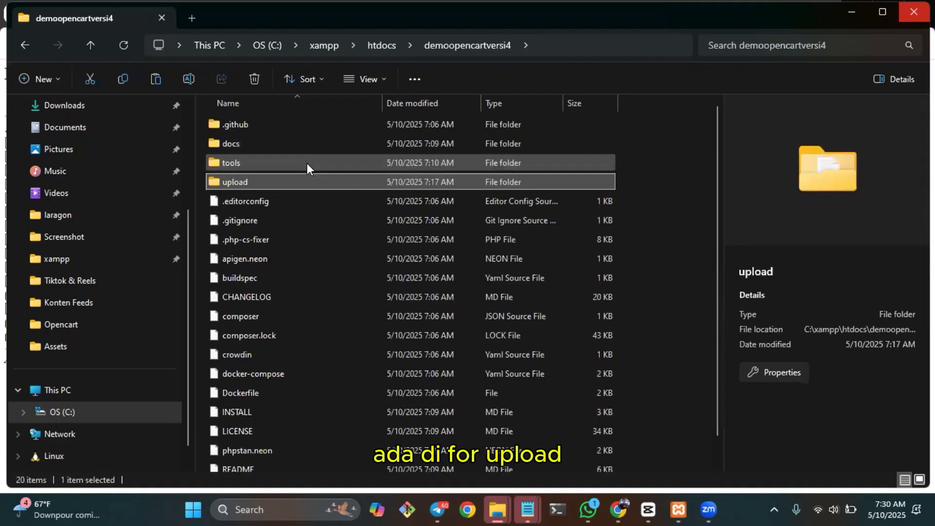
pyautogui.press('Return')
pyautogui.hotkey('ctrl', 'a')
# Return to htdocs and paste the copied upload items into the belajar-opencart folder.
pyautogui.press('BackSpace')
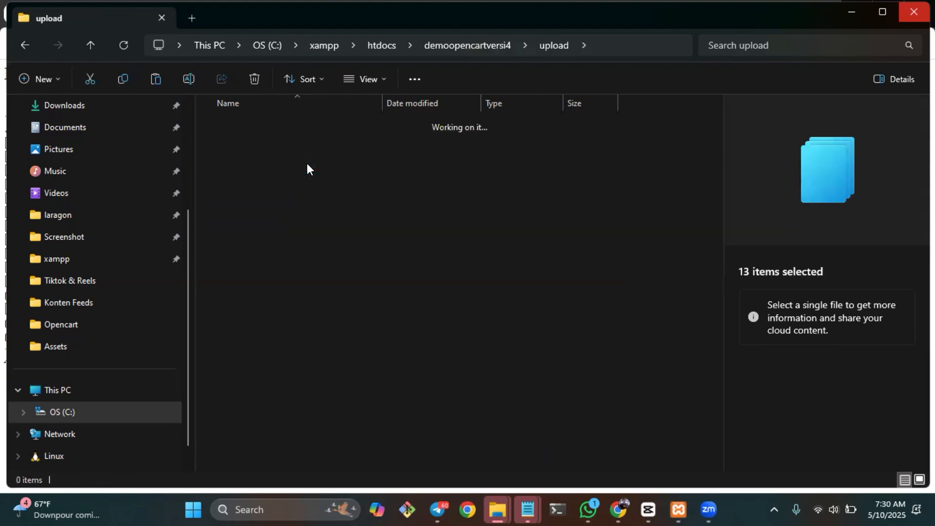
pyautogui.press('BackSpace')
pyautogui.press('Up')
pyautogui.press('Up')
pyautogui.press('Up')
pyautogui.press('Up')
pyautogui.press('Up')
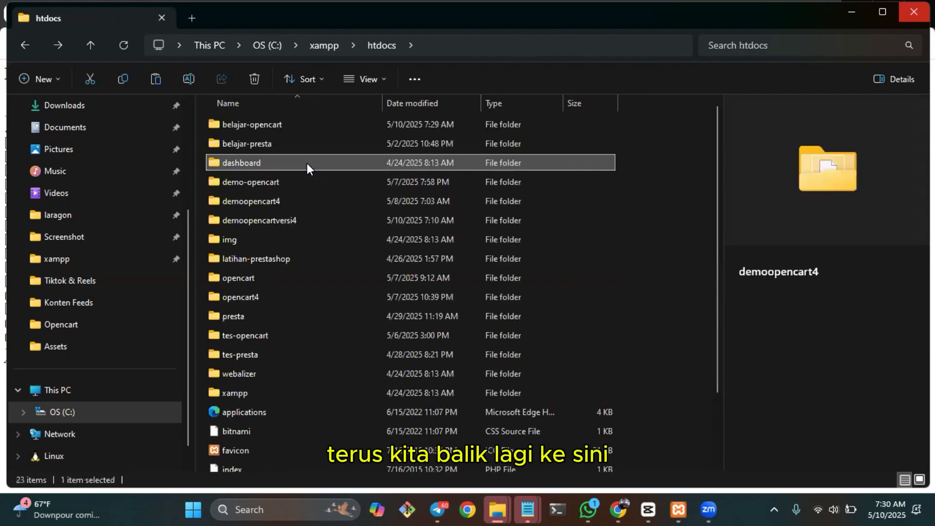
pyautogui.press('Return')
pyautogui.hotkey('ctrl', 'v')
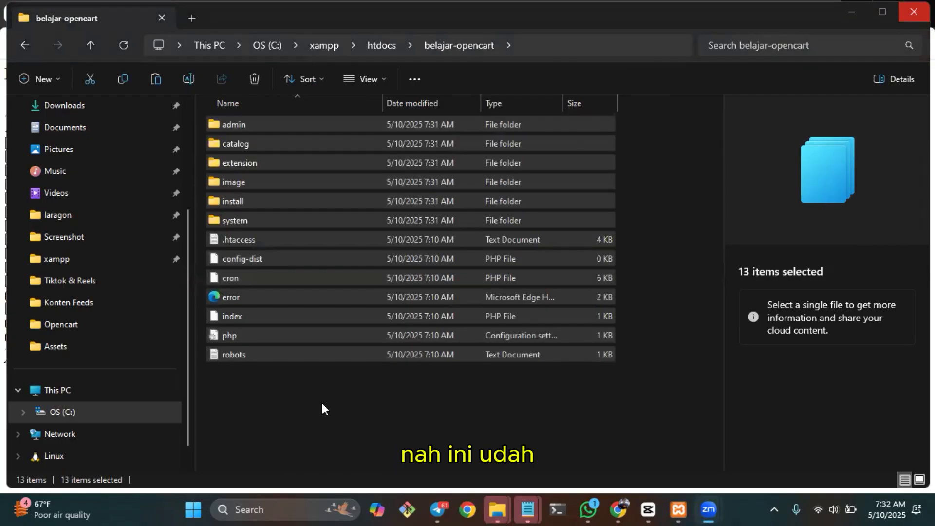
pyautogui.click(414, 384)
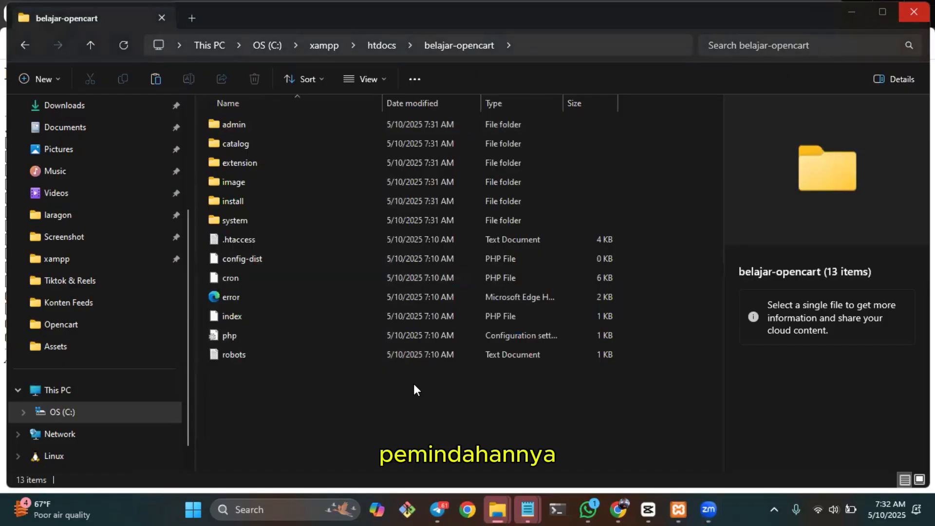
# Switch to the browser and change the address to localhost/belajar-opencart/ to load the OpenCart installer.
pyautogui.hotkey('alt', 'Tab')
pyautogui.press('Tab')
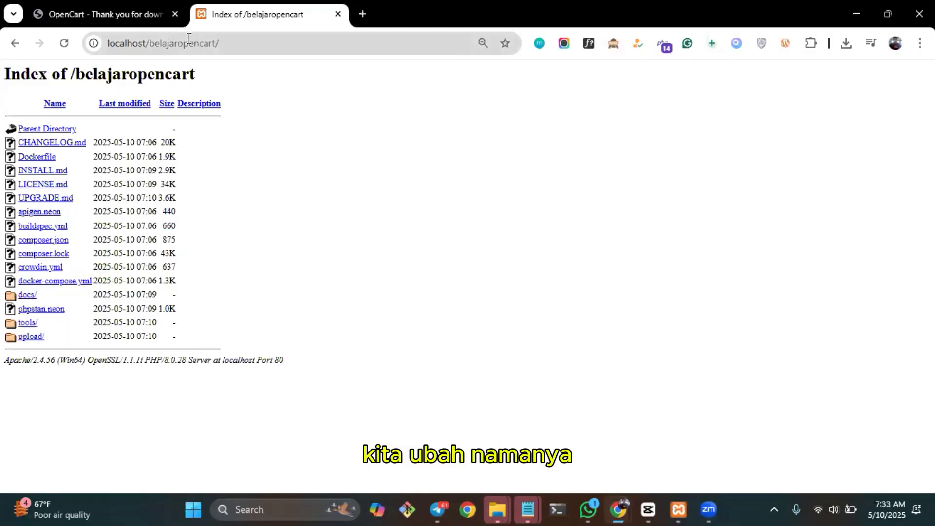
pyautogui.click(210, 35)
pyautogui.click(211, 35)
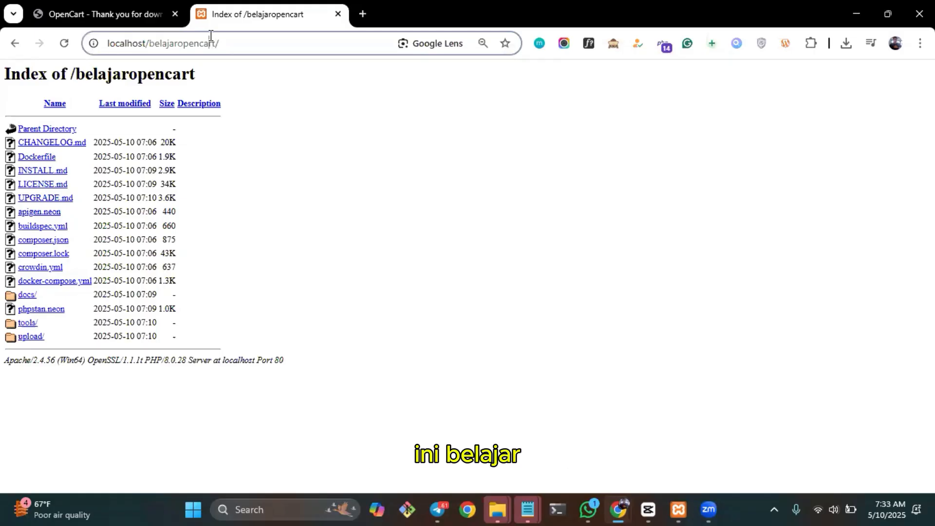
pyautogui.press('Left')
pyautogui.press('Left')
pyautogui.press('Left')
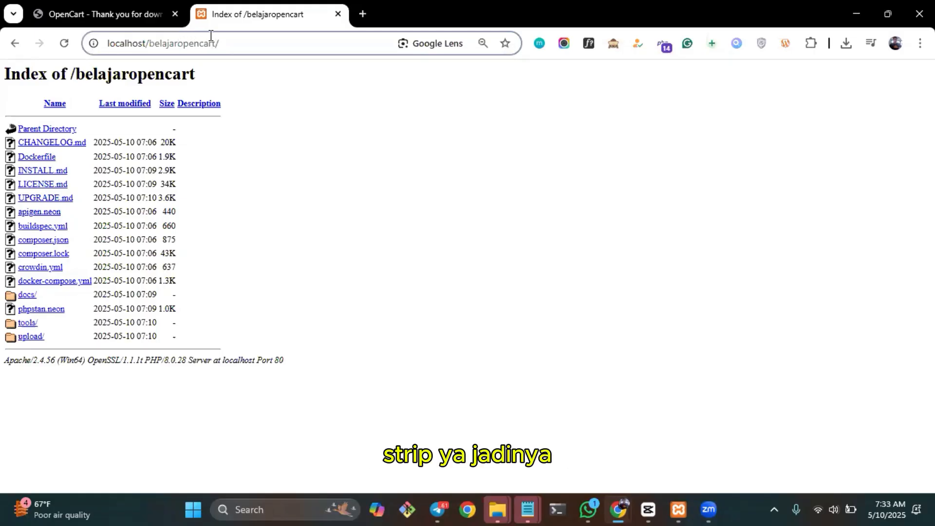
pyautogui.write('-')
pyautogui.press('Return')
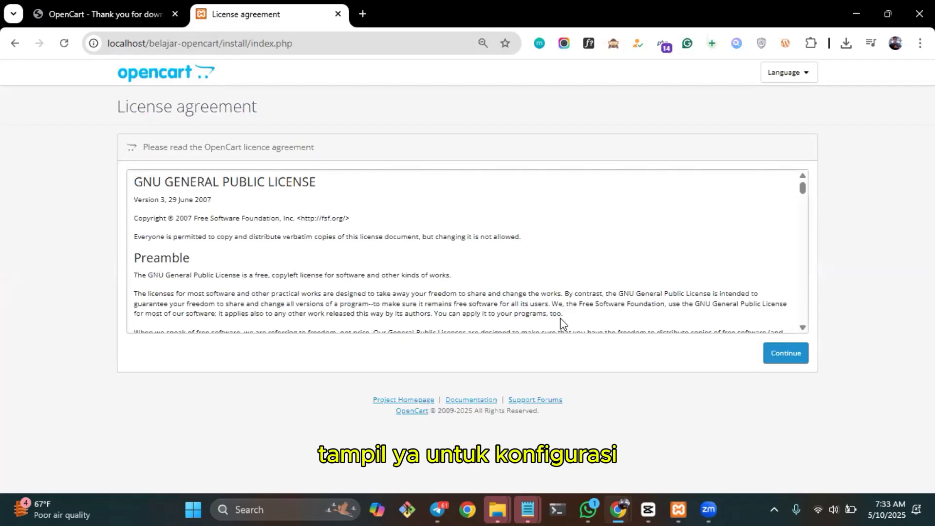
# Read through the OpenCart licence agreement to its end and continue to the Pre-Installation page.
pyautogui.scroll(-7, 560, 321)
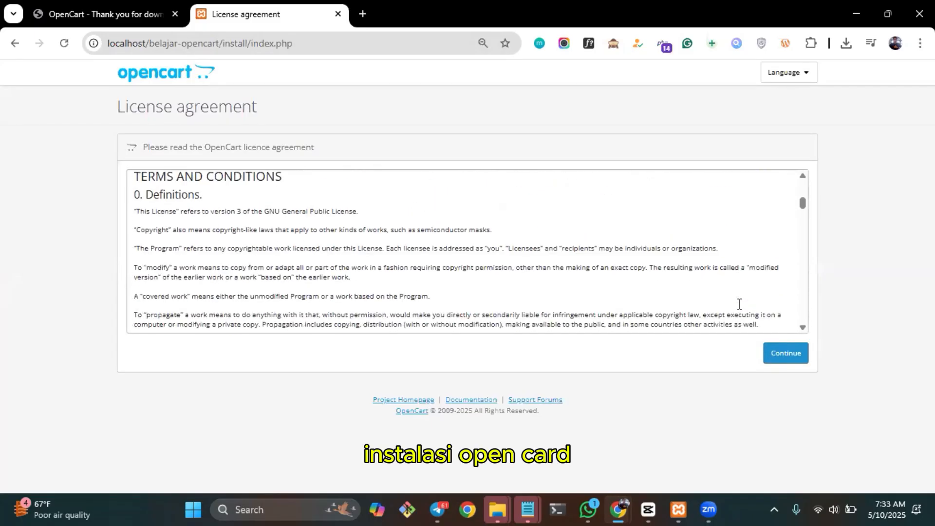
pyautogui.scroll(-15, 740, 304)
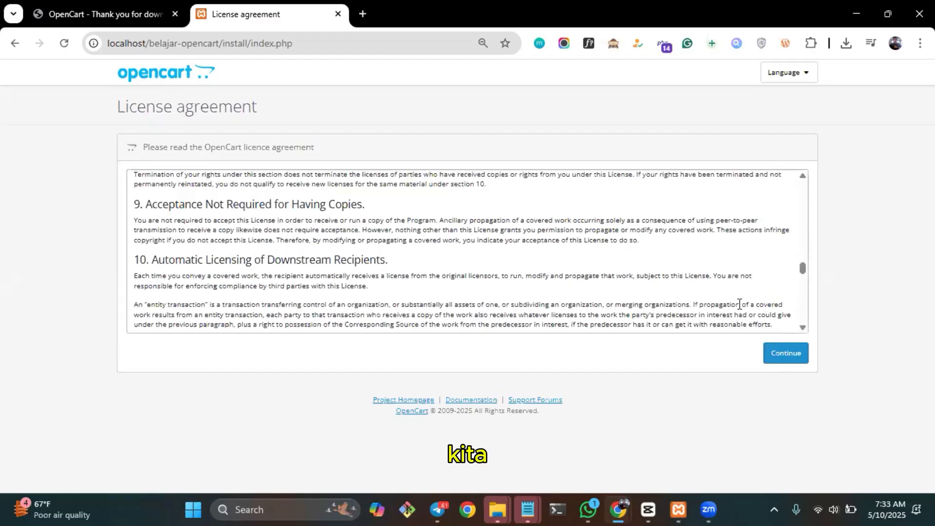
pyautogui.scroll(-20, 739, 304)
pyautogui.scroll(-1, 738, 305)
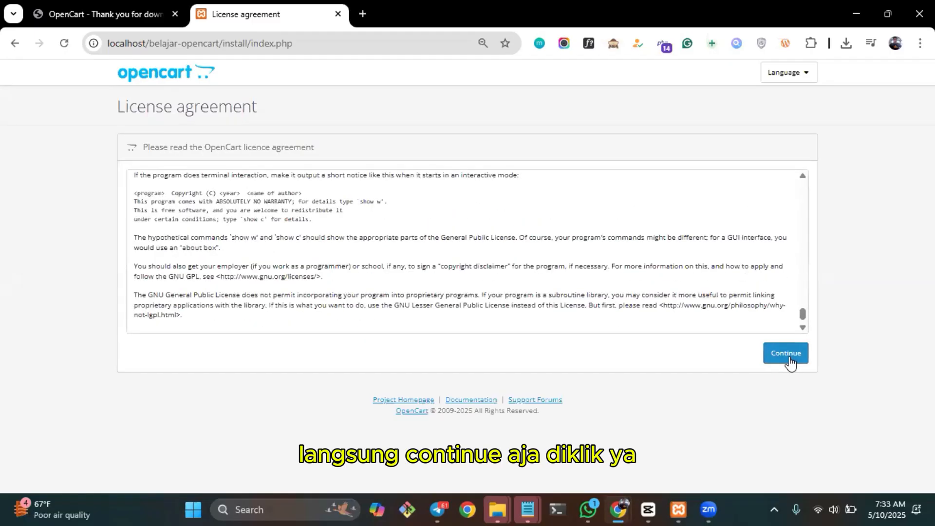
pyautogui.click(786, 353)
# Check the required files on the Pre-Installation page and rename config-dist in the belajar-opencart folder to config.
pyautogui.scroll(-2, 507, 290)
pyautogui.scroll(-3, 508, 288)
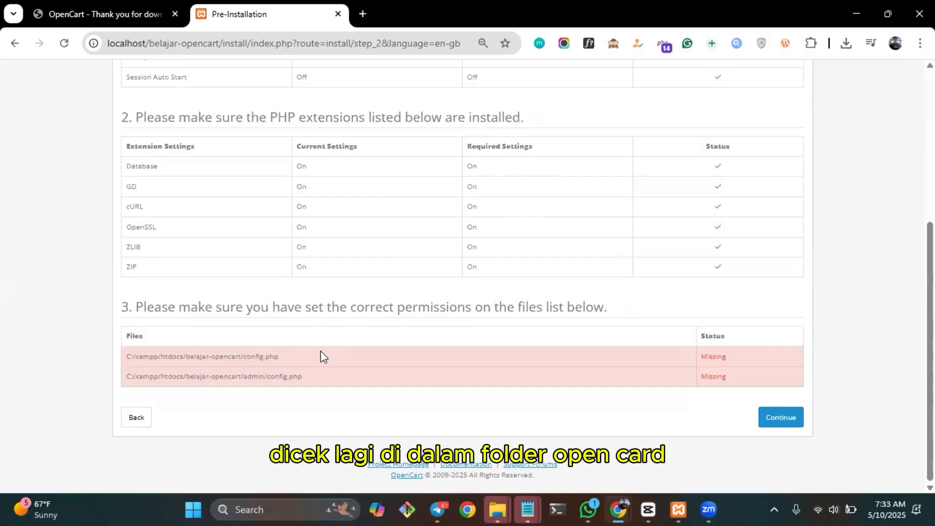
pyautogui.hotkey('alt', 'Tab')
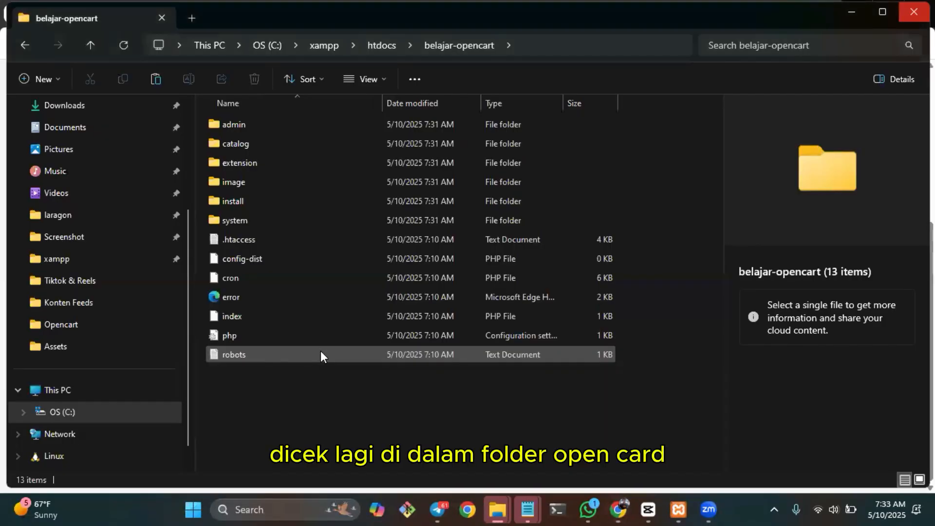
pyautogui.click(265, 256)
pyautogui.click(186, 77)
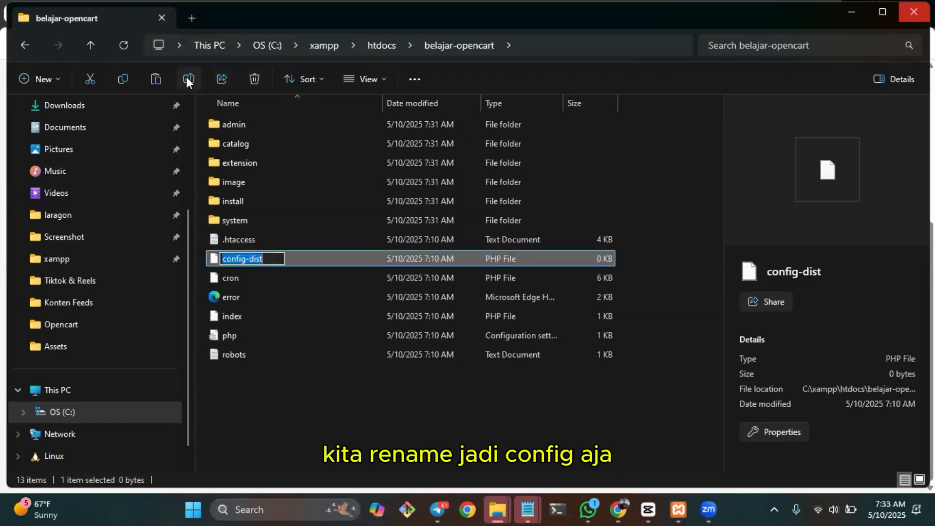
pyautogui.press('End')
pyautogui.press('BackSpace')
pyautogui.press('BackSpace')
pyautogui.press('BackSpace')
pyautogui.press('BackSpace')
pyautogui.press('BackSpace')
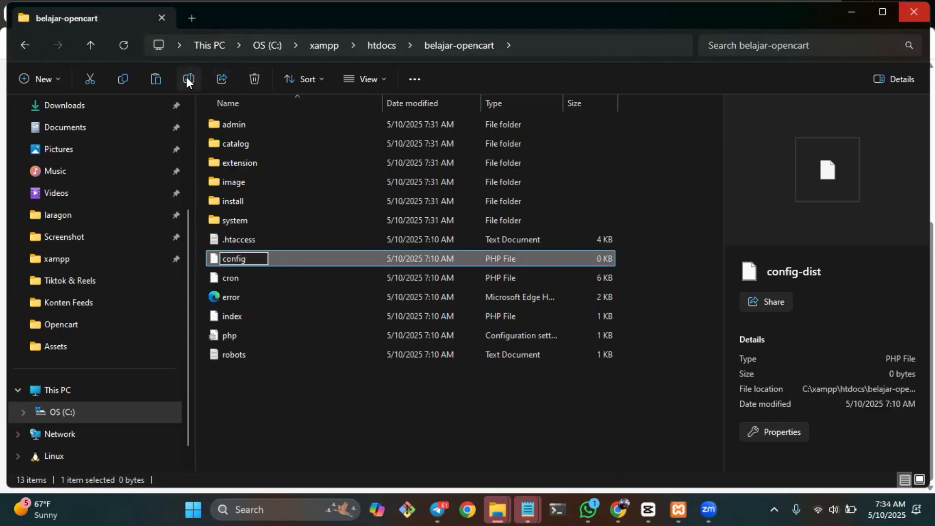
pyautogui.press('Return')
# Check the second required file path and rename config-dist in belajar-opencart's admin folder to config.
pyautogui.hotkey('alt', 'Tab')
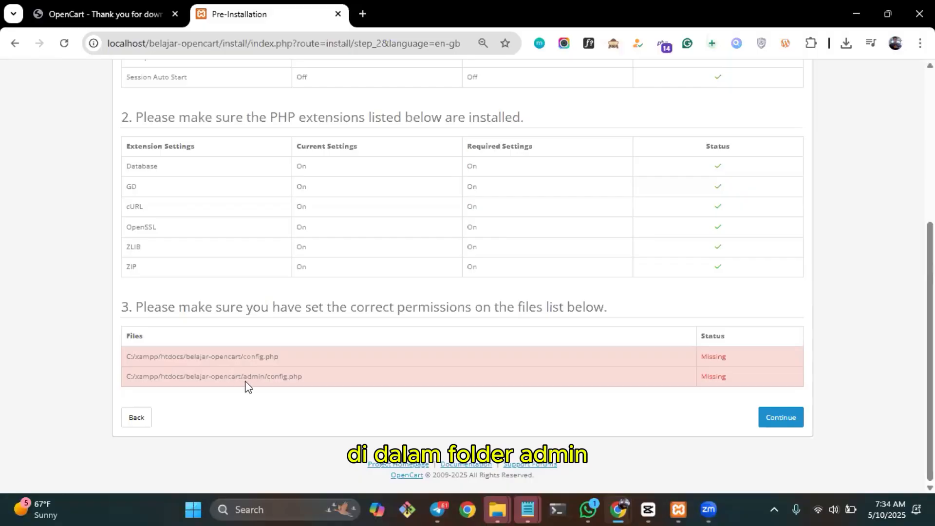
pyautogui.hotkey('alt', 'Tab')
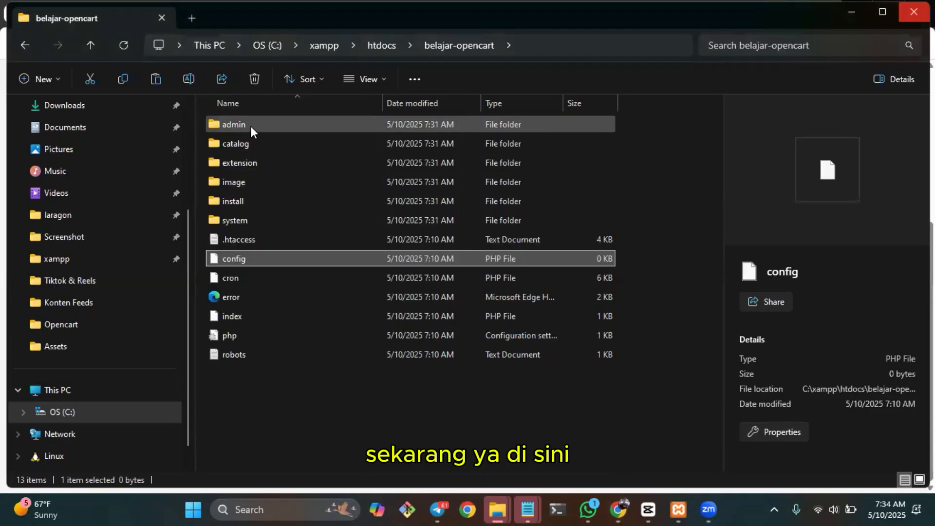
pyautogui.doubleClick(250, 126)
pyautogui.click(276, 201)
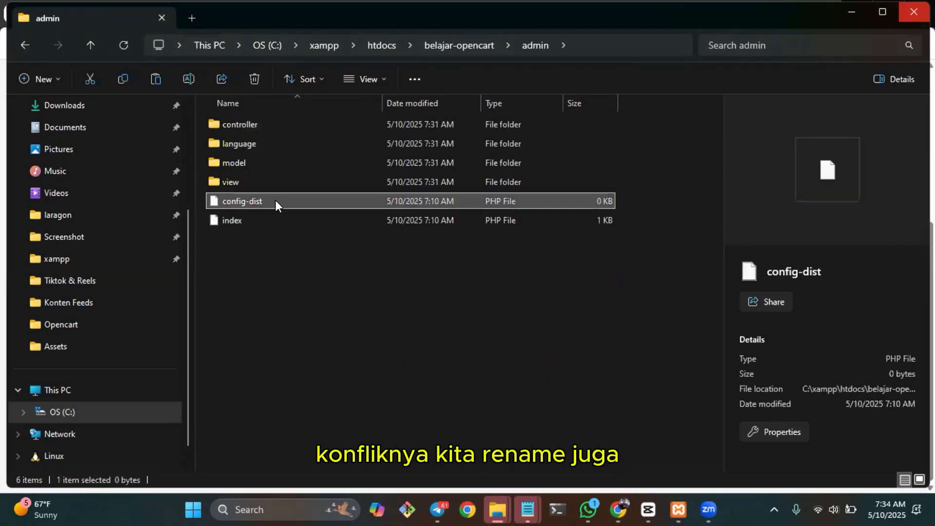
pyautogui.click(191, 83)
pyautogui.press('End')
pyautogui.press('BackSpace')
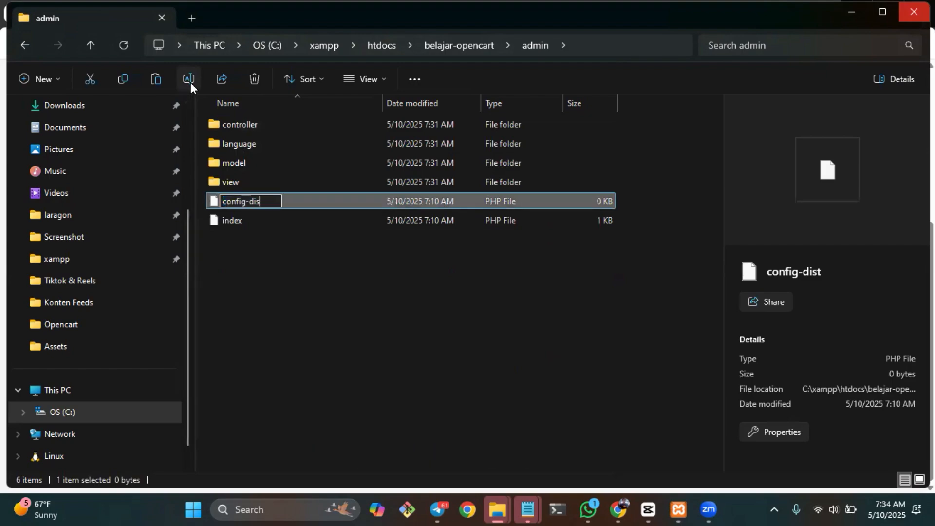
pyautogui.press('BackSpace')
pyautogui.press('BackSpace')
pyautogui.press('BackSpace')
pyautogui.press('BackSpace')
pyautogui.press('Return')
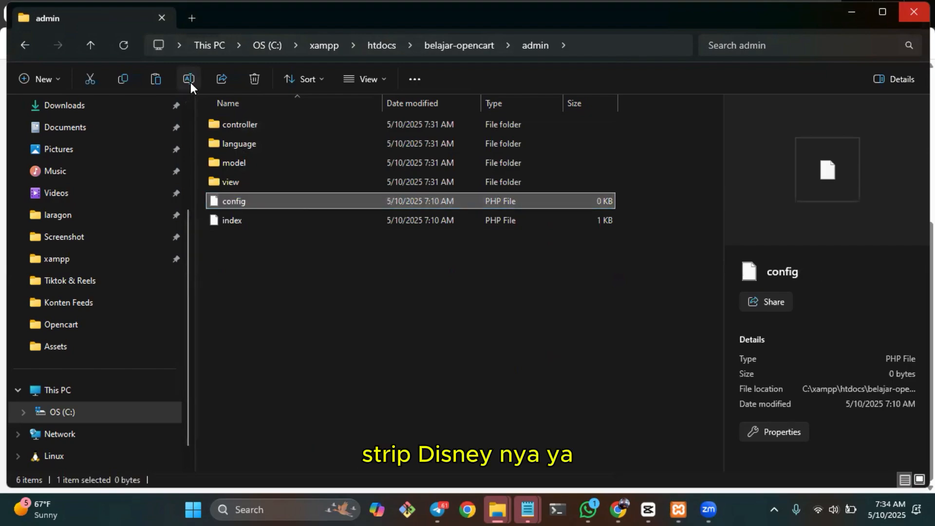
pyautogui.click(412, 327)
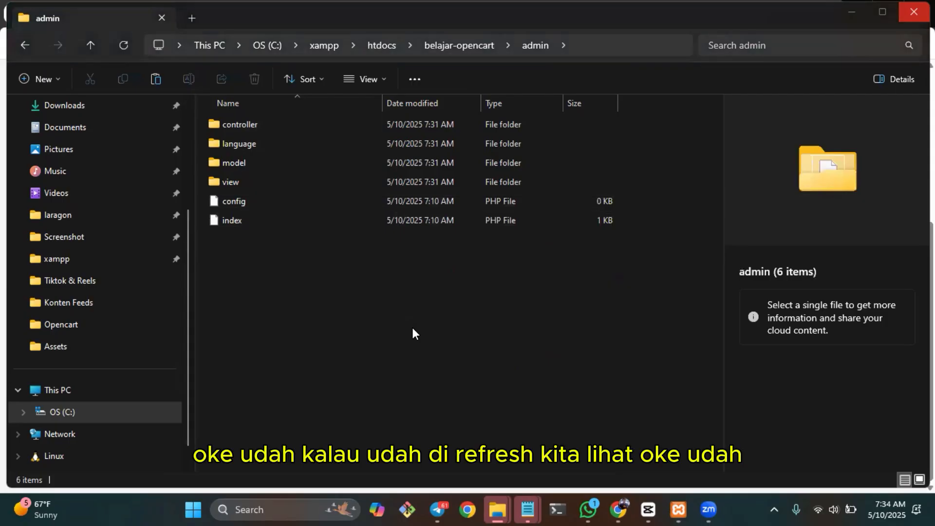
# Reload the Pre-Installation page in the browser, review the server checks and continue to the Configuration page.
pyautogui.hotkey('alt', 'Tab')
pyautogui.press('F5')
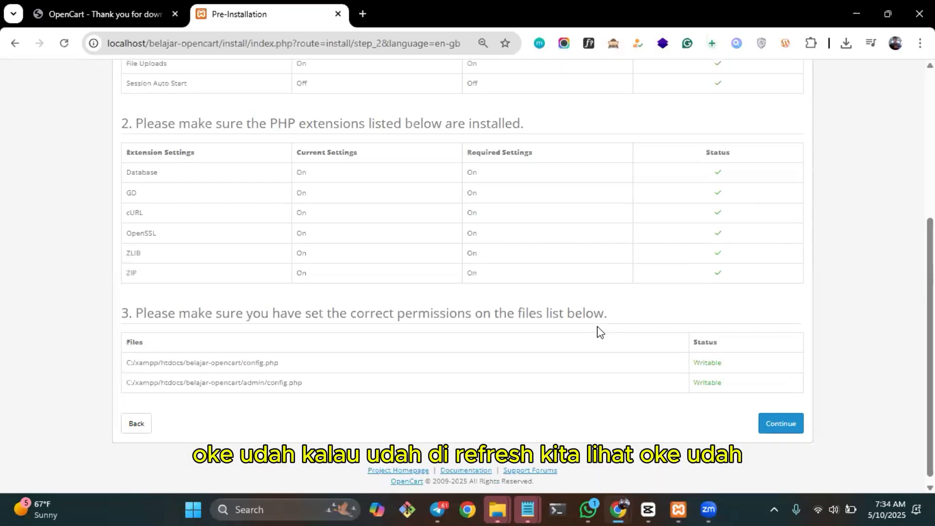
pyautogui.scroll(4, 601, 333)
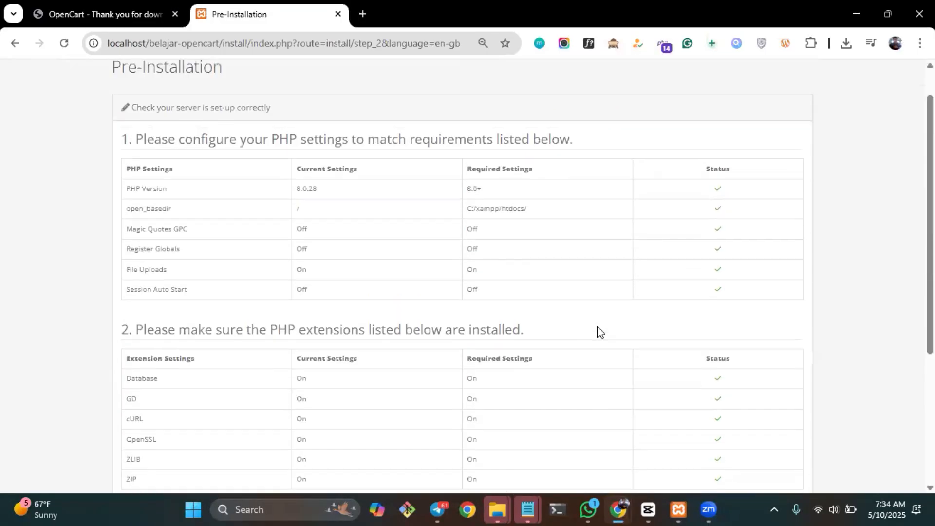
pyautogui.scroll(-5, 601, 332)
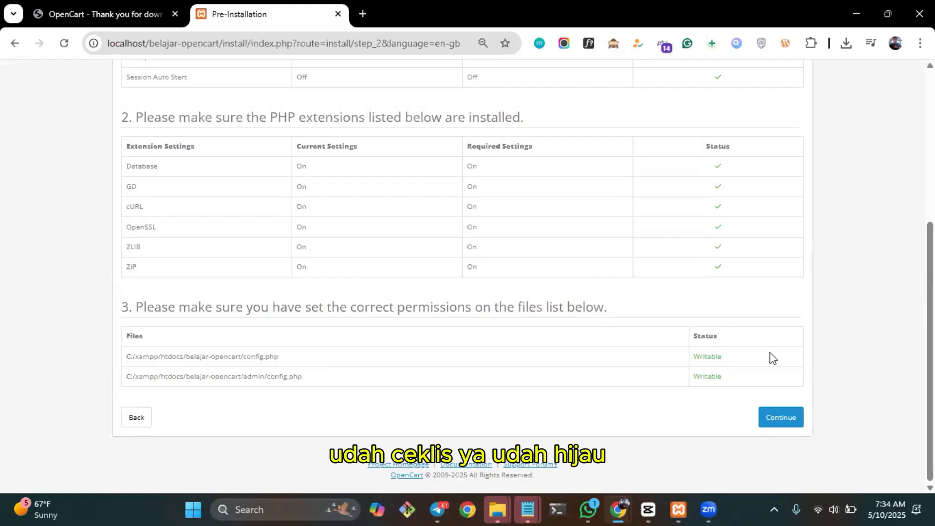
pyautogui.click(785, 421)
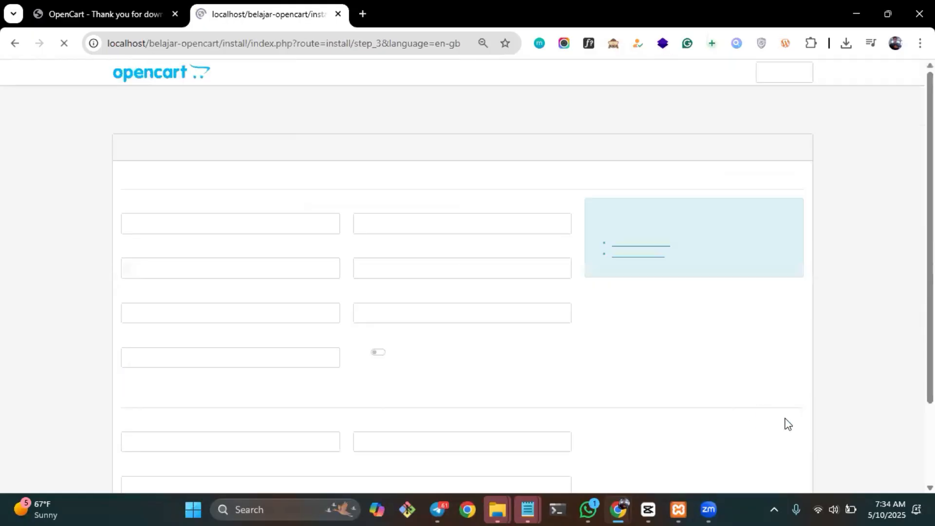
# Review the database connection fields, switch to the XAMPP Control Panel and open the MySQL administration page.
pyautogui.scroll(-3, 532, 321)
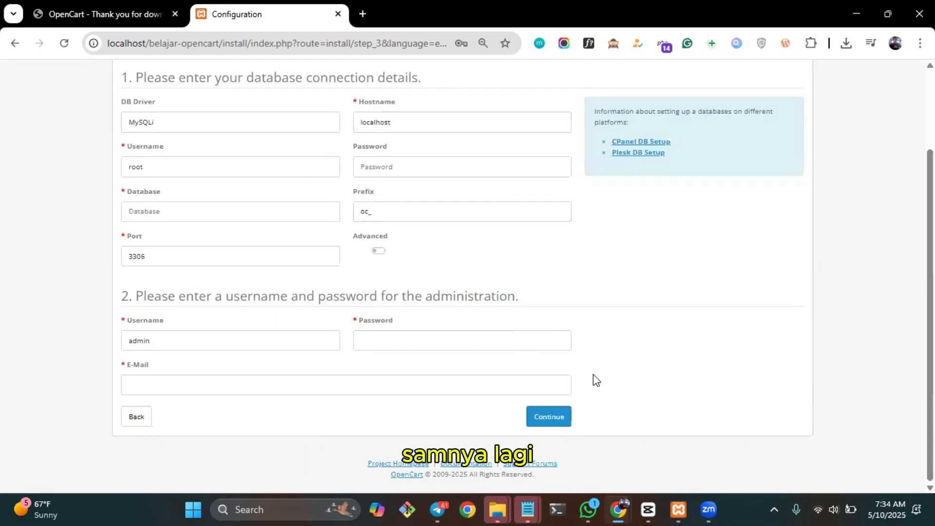
pyautogui.click(678, 509)
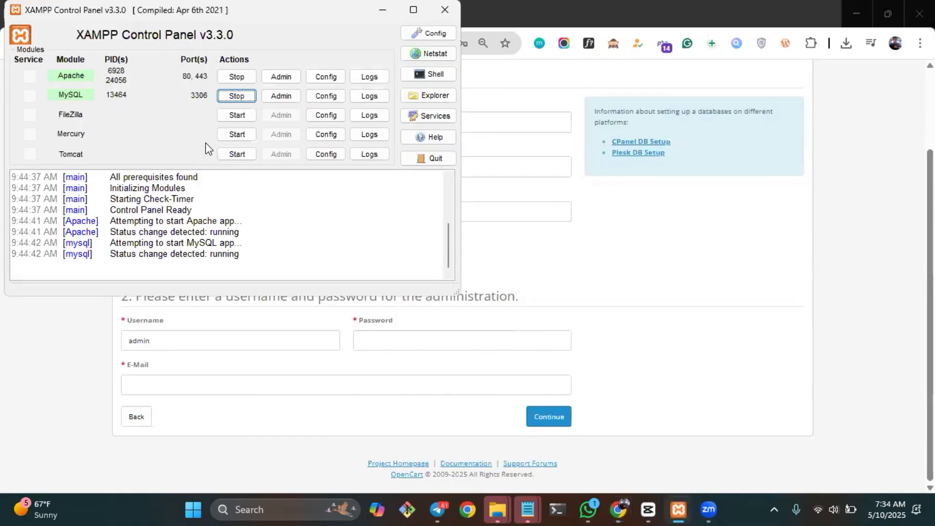
pyautogui.click(281, 100)
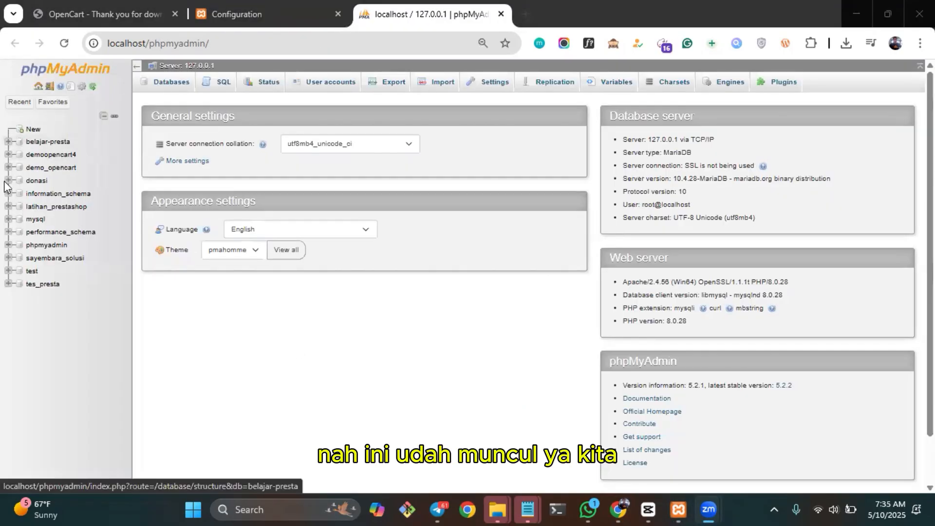
# Create a database named belajar_opencart in phpMyAdmin with utf8mb4_general_ci collation and close phpMyAdmin.
pyautogui.click(26, 134)
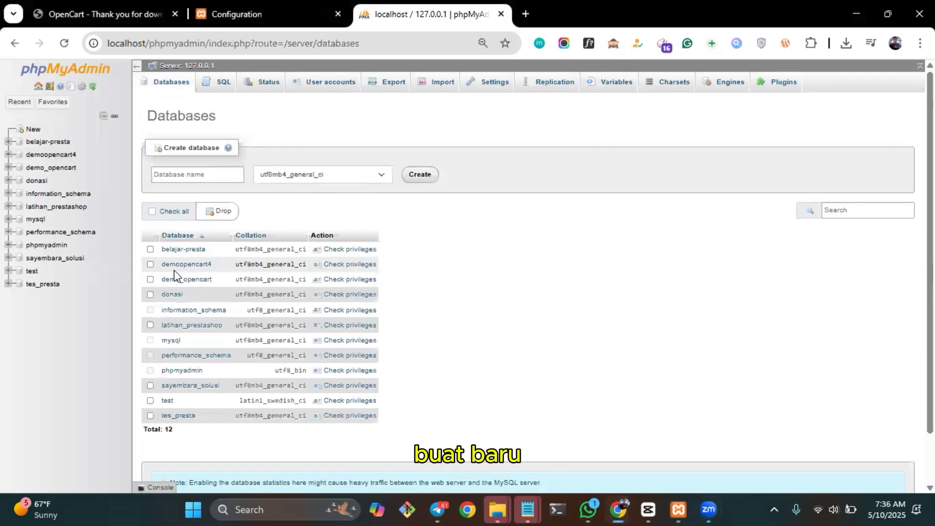
pyautogui.click(214, 174)
pyautogui.write('belajar_')
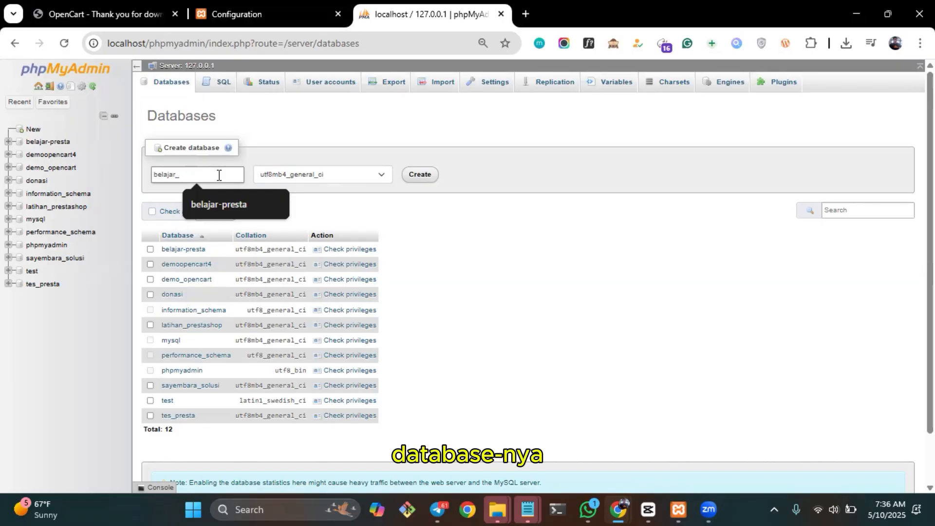
pyautogui.write('opencart')
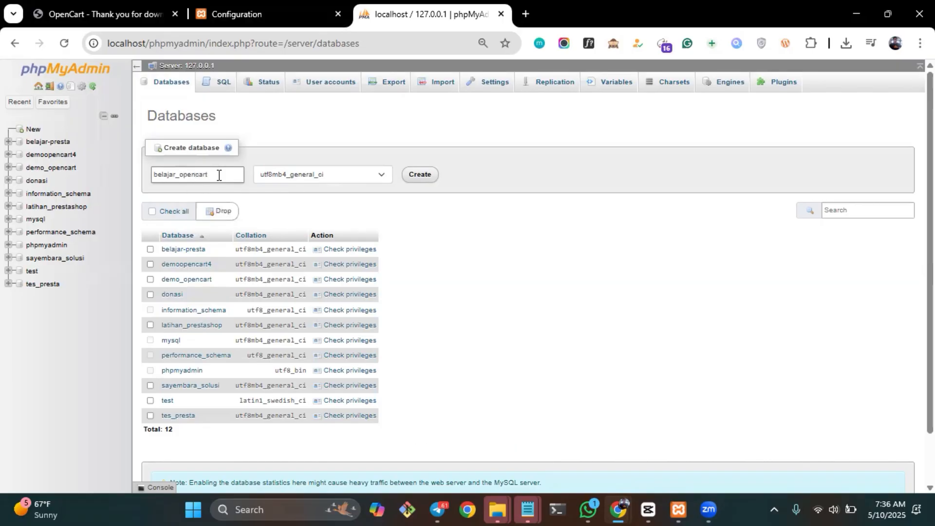
pyautogui.press('Return')
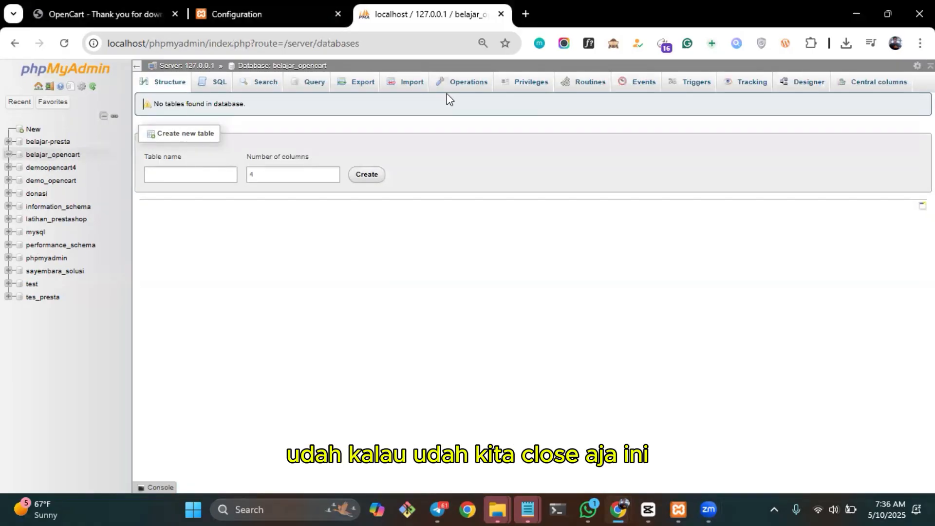
pyautogui.hotkey('ctrl', 'w')
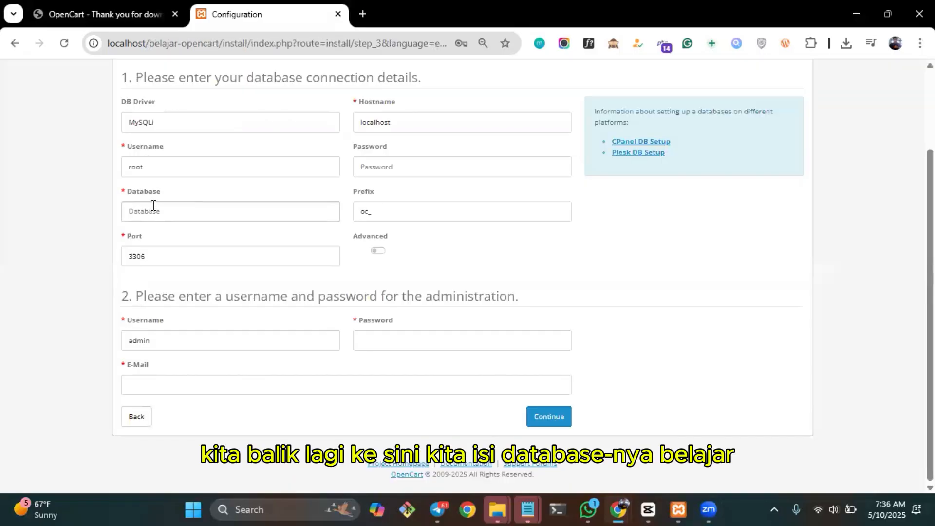
# Set the database to belajar_opencart, keep the username admin, enter the administrator password and e-mail, and continue the installation.
pyautogui.write('belajar_opencart')
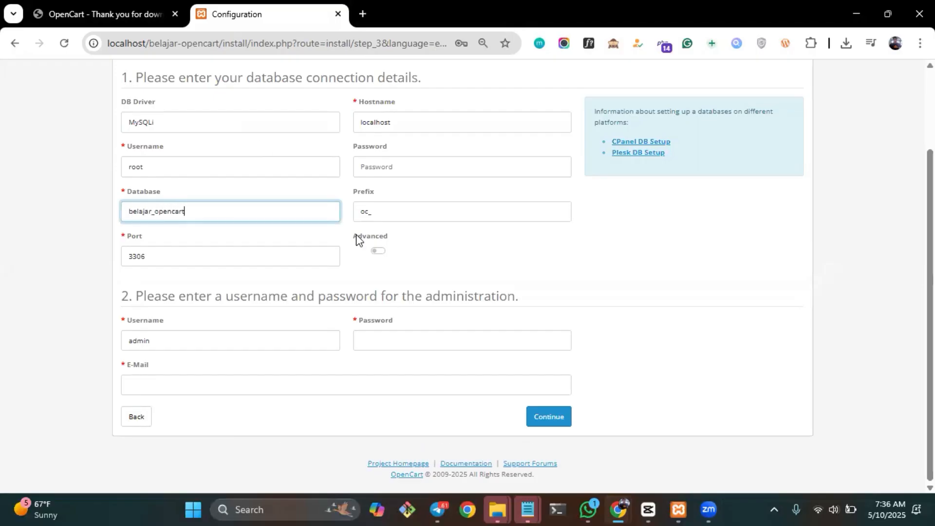
pyautogui.click(192, 341)
pyautogui.click(392, 338)
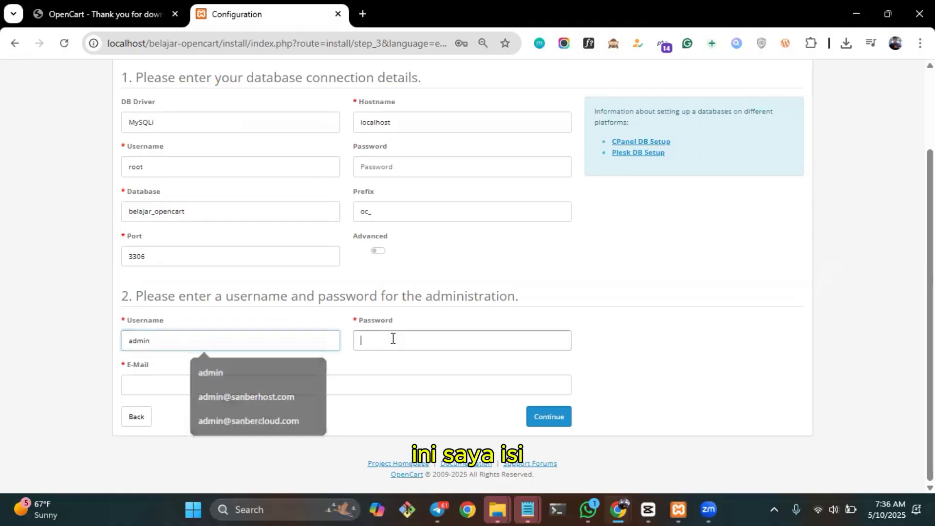
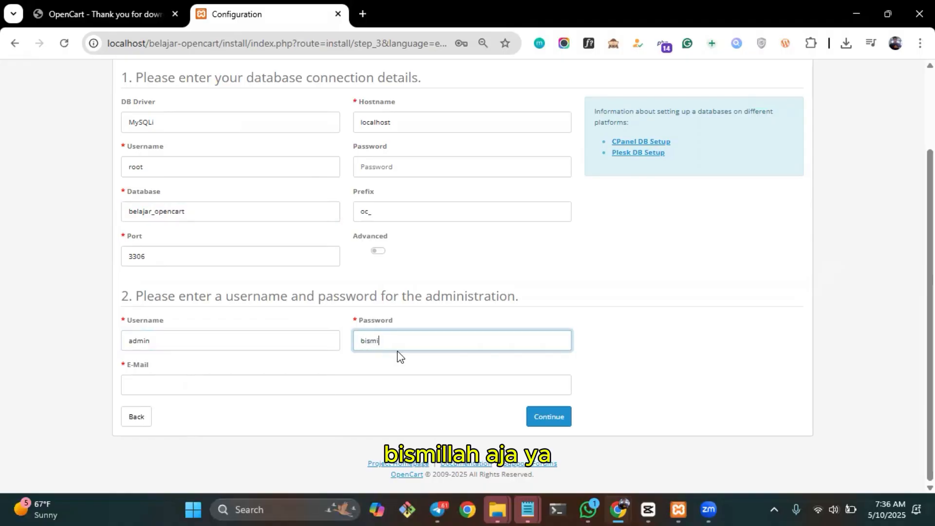
pyautogui.click(295, 386)
pyautogui.press('Down')
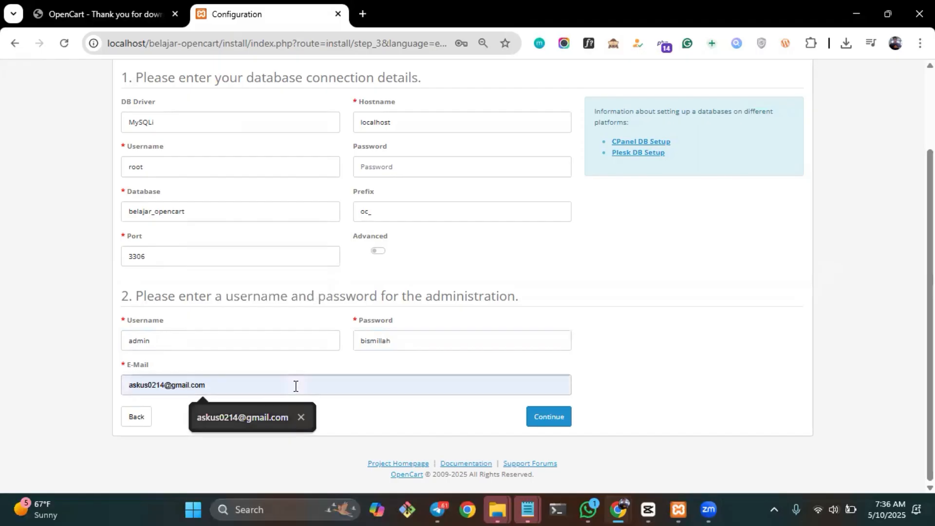
pyautogui.press('Return')
pyautogui.click(554, 417)
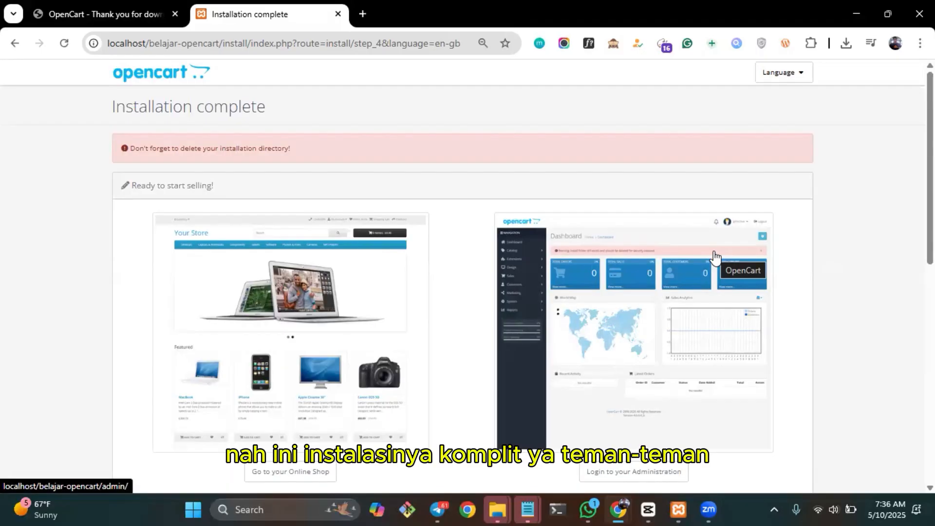
# Review the Installation complete page and check which languages the installer offers.
pyautogui.scroll(-2, 715, 256)
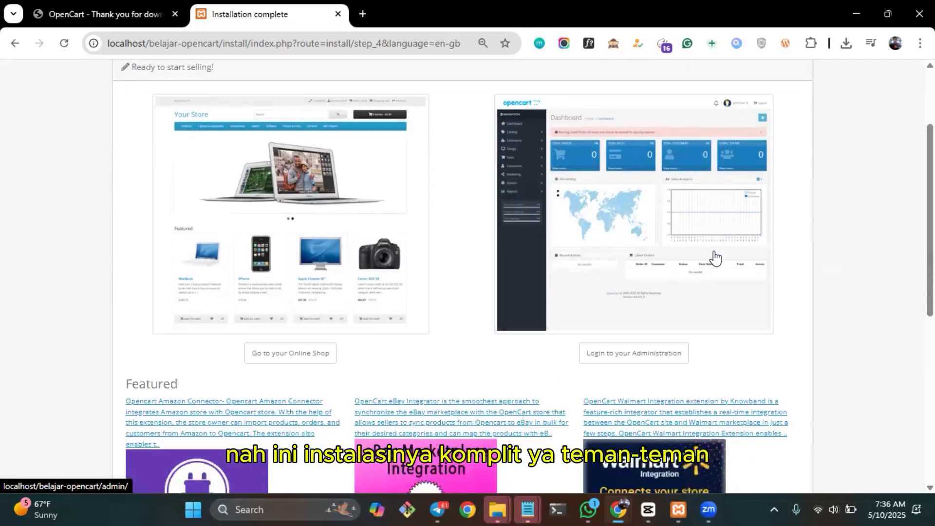
pyautogui.scroll(2, 715, 256)
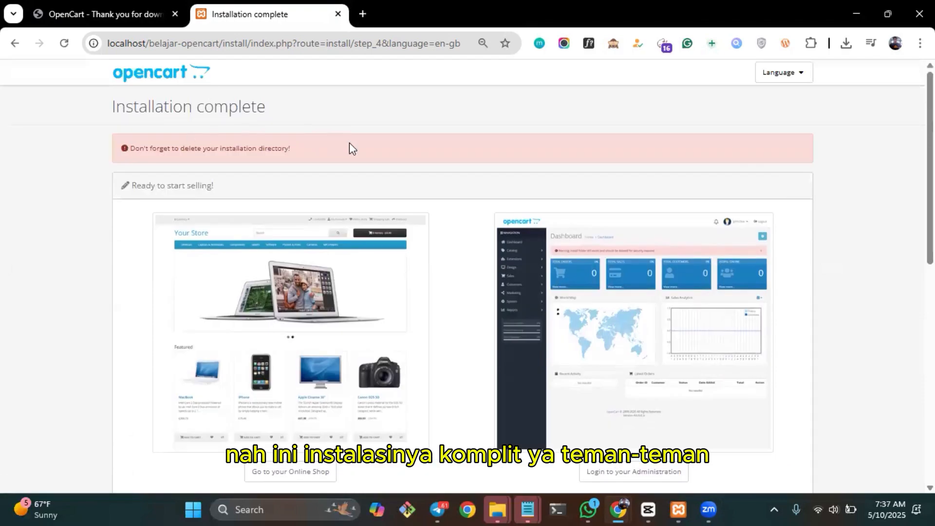
pyautogui.scroll(-1, 349, 142)
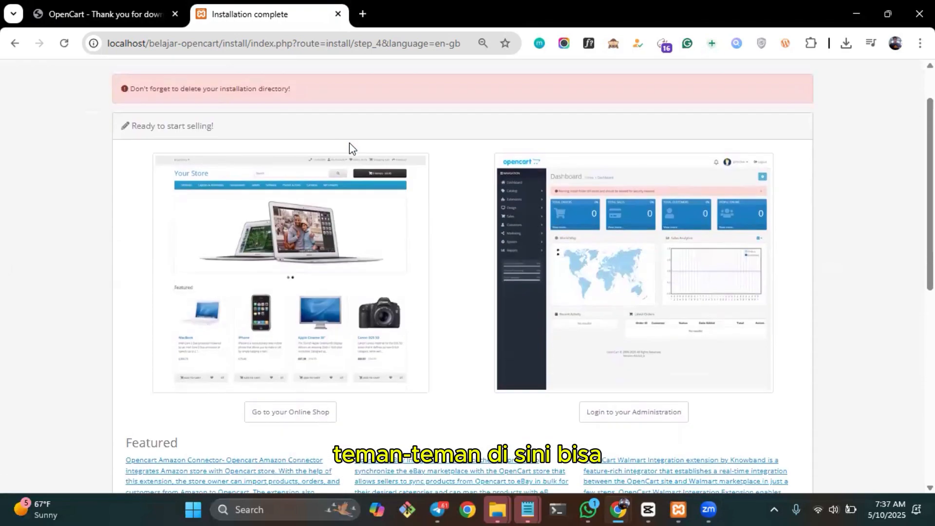
pyautogui.scroll(1, 349, 142)
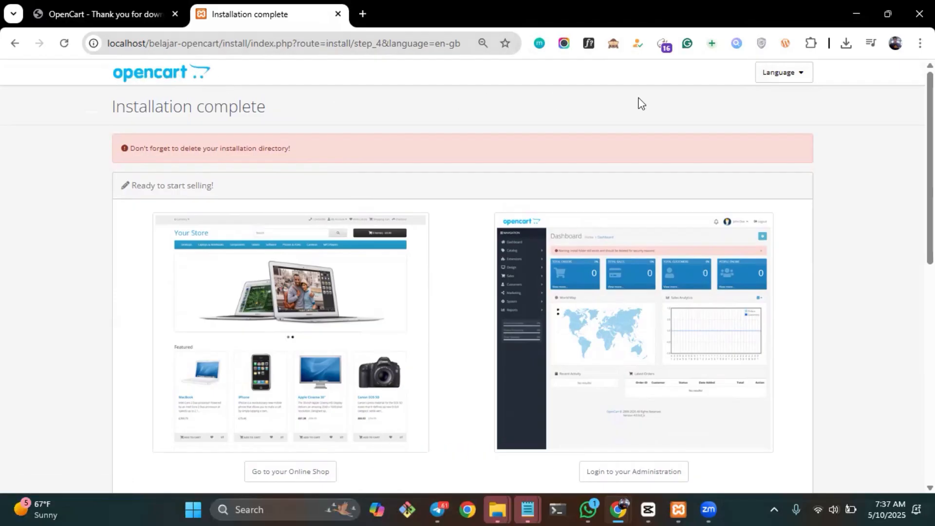
pyautogui.click(806, 81)
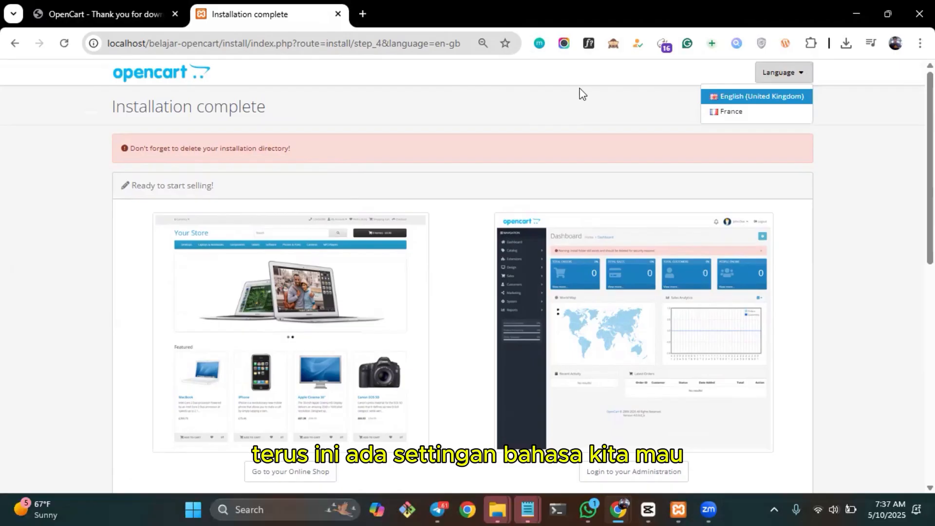
pyautogui.click(605, 113)
pyautogui.click(790, 81)
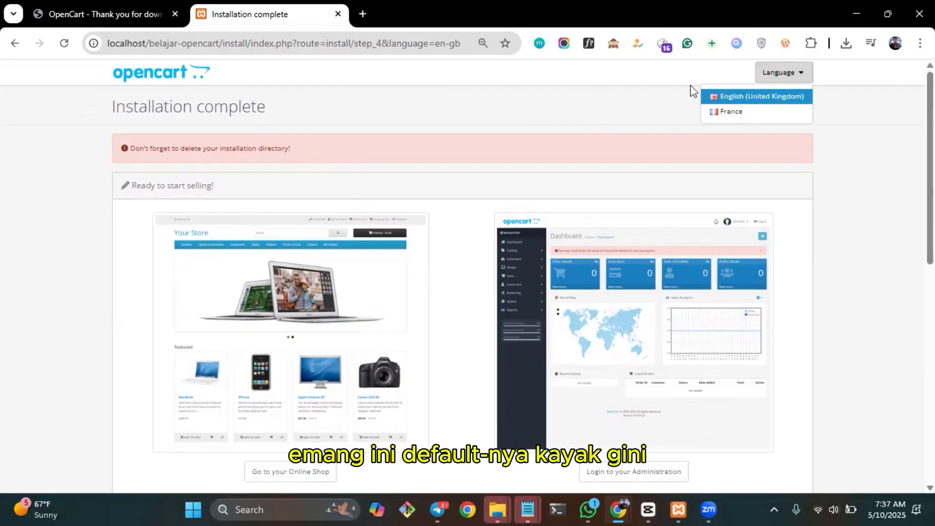
pyautogui.click(521, 105)
# Open the online shop and the administration login from the Installation complete page in separate new tabs.
pyautogui.scroll(-3, 522, 104)
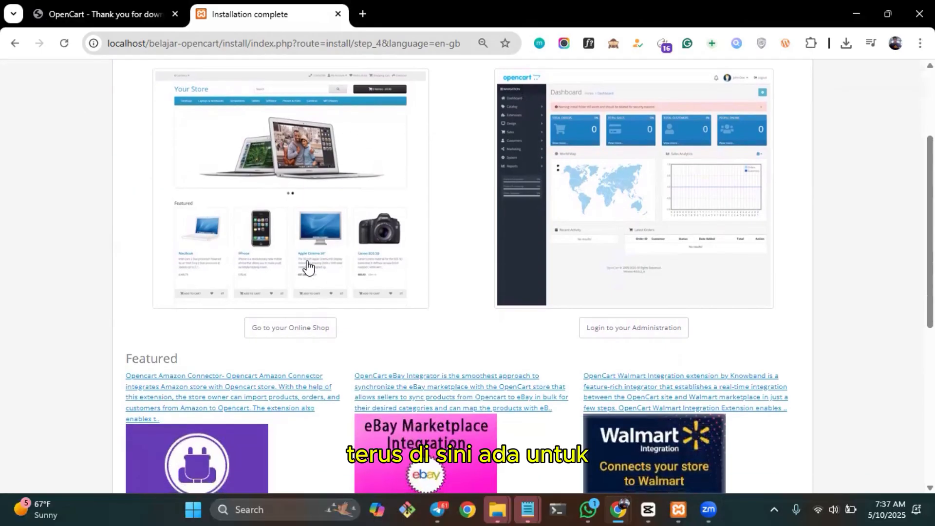
pyautogui.scroll(1, 308, 267)
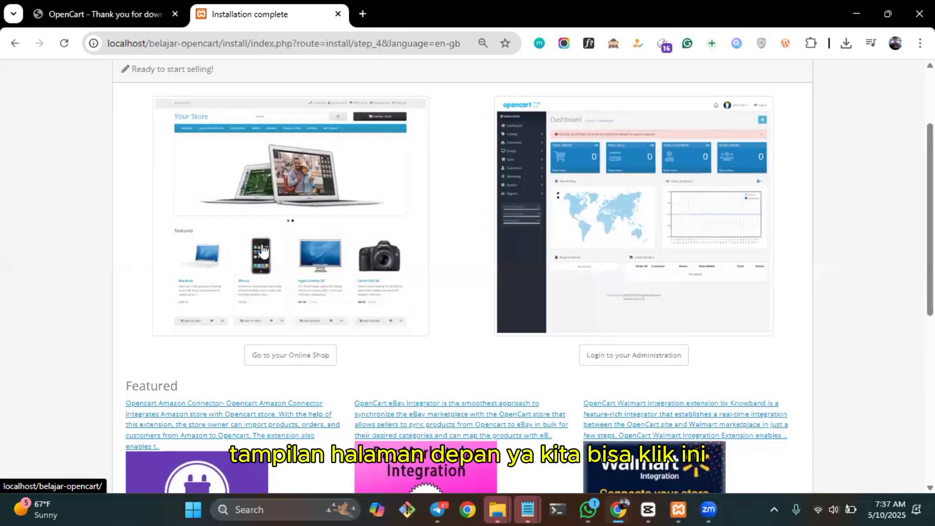
pyautogui.rightClick(324, 246)
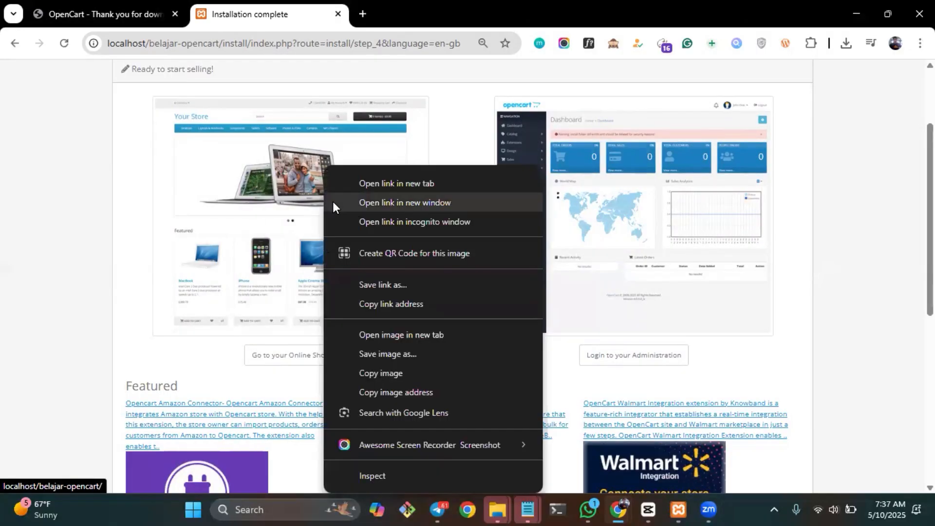
pyautogui.click(408, 183)
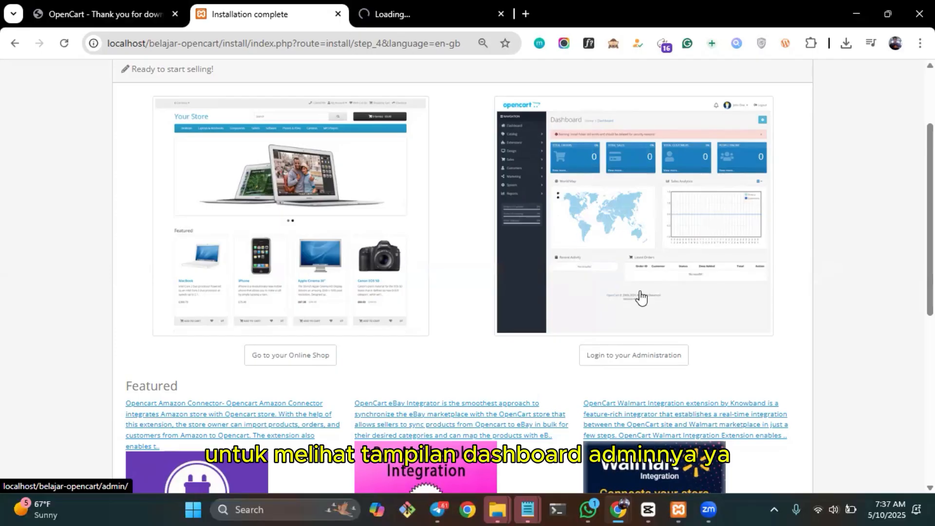
pyautogui.rightClick(625, 202)
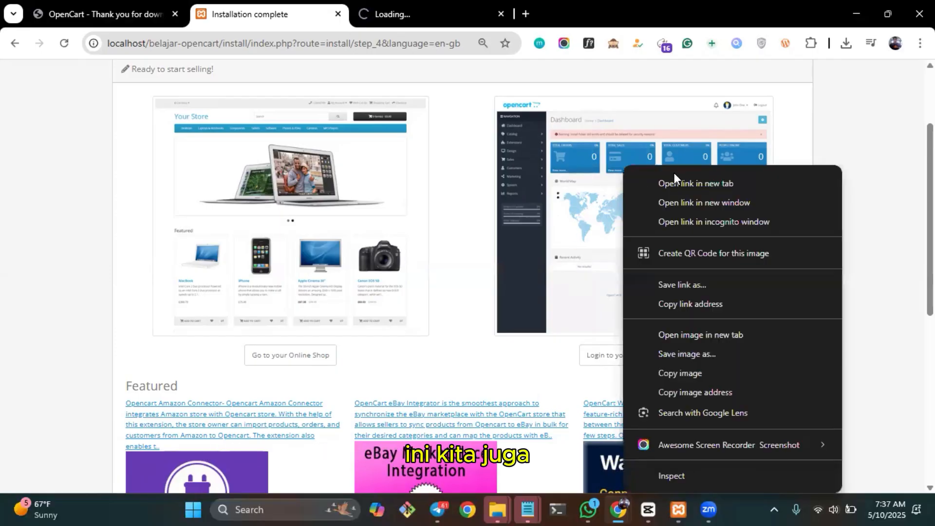
pyautogui.click(677, 184)
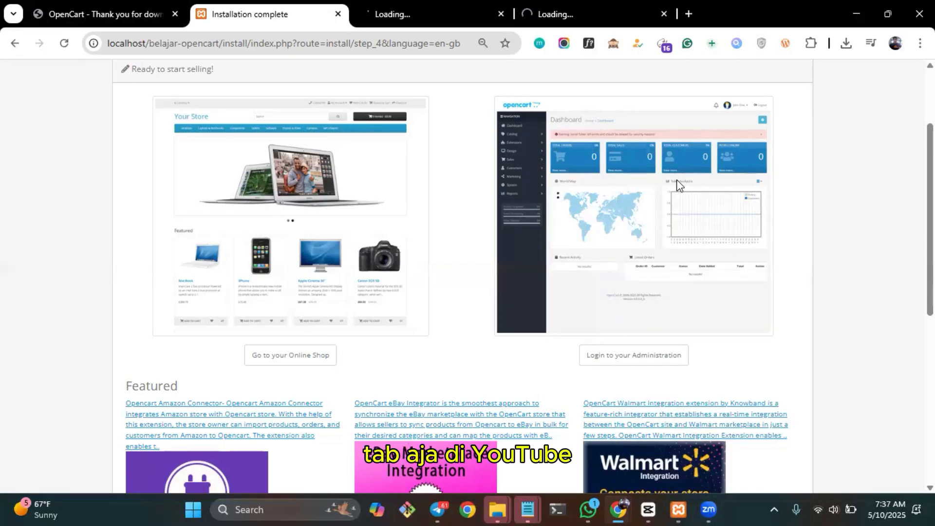
# Look through the featured extensions on the Installation complete page and close that page.
pyautogui.scroll(-6, 687, 227)
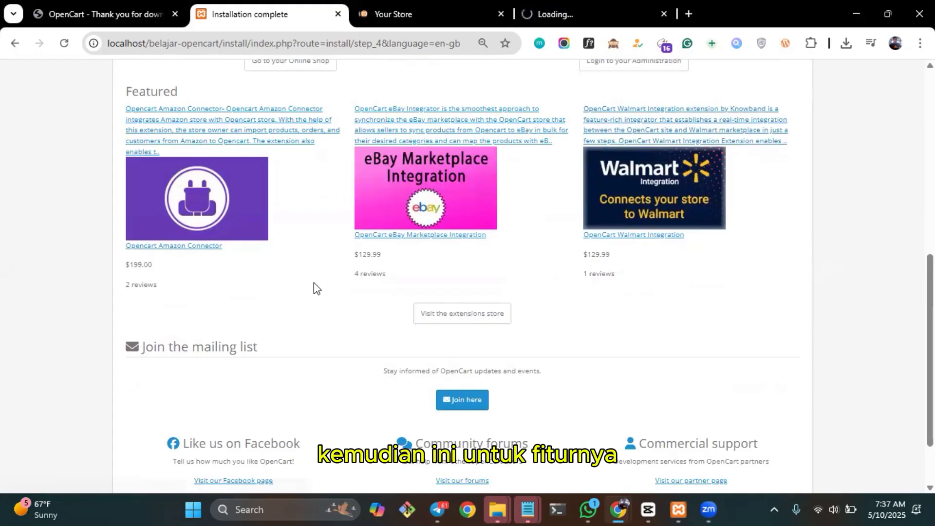
pyautogui.scroll(-2, 314, 283)
pyautogui.scroll(4, 314, 283)
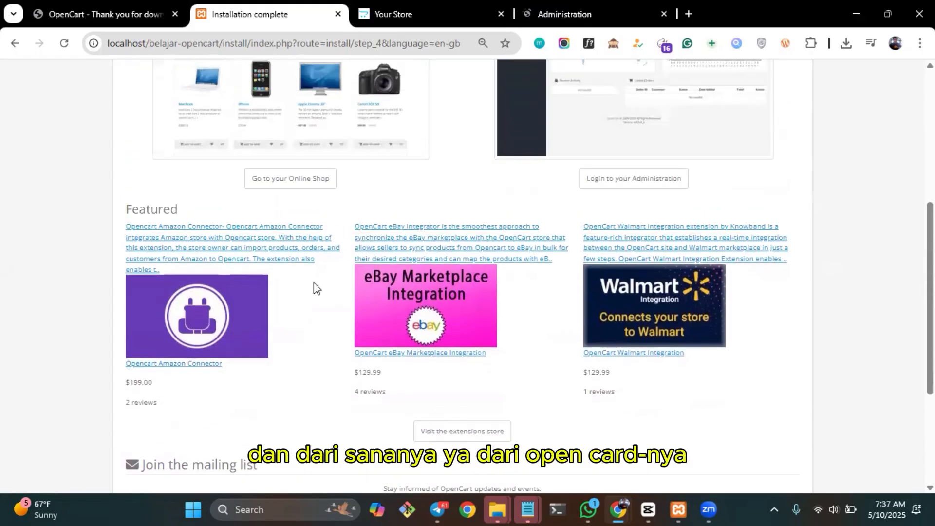
pyautogui.scroll(6, 313, 289)
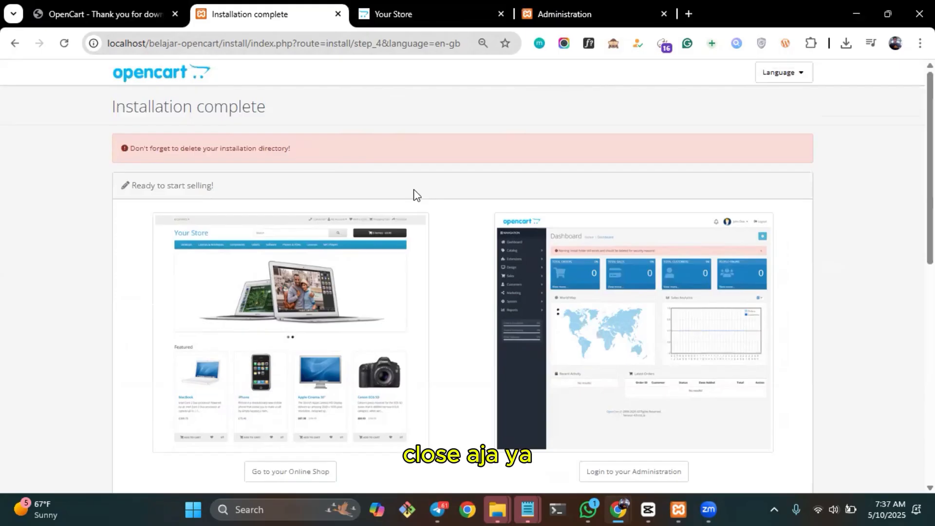
pyautogui.hotkey('ctrl', 'w')
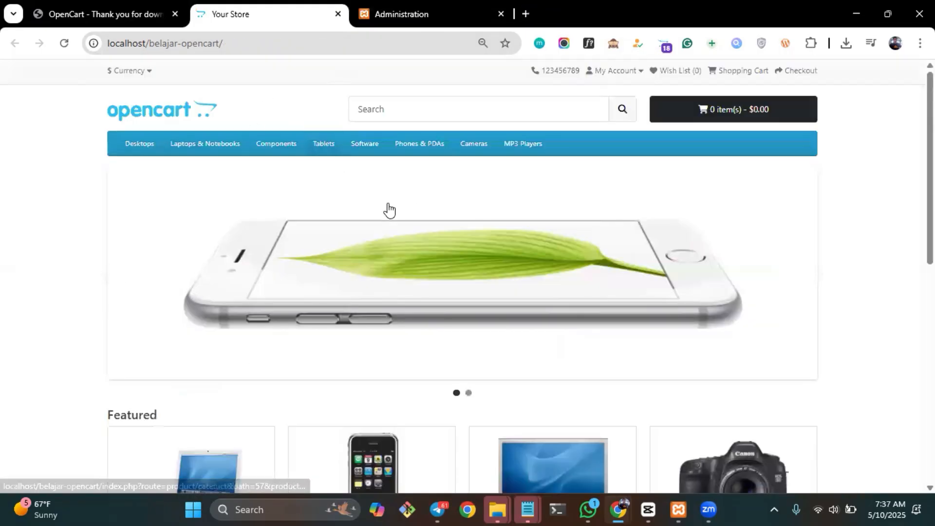
# Examine the storefront home page, including its banner, featured products and brand logos.
pyautogui.scroll(-6, 389, 210)
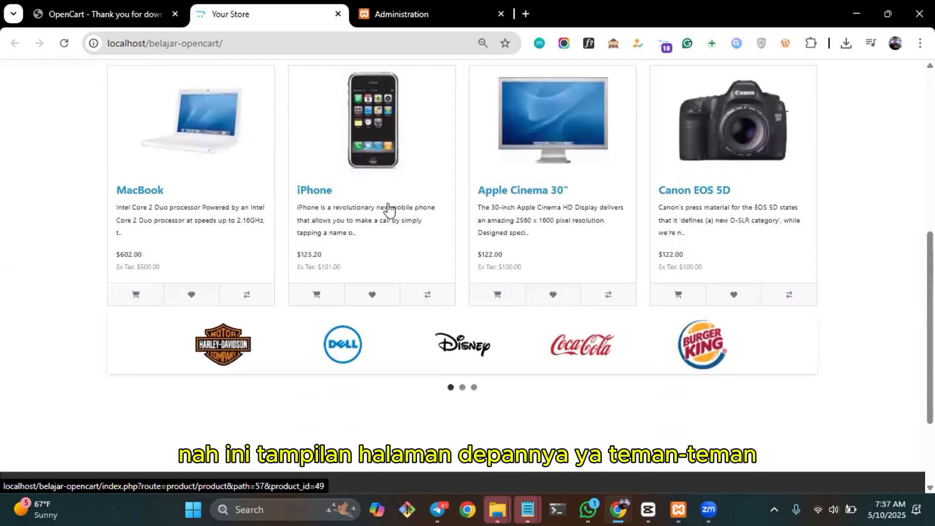
pyautogui.scroll(6, 389, 210)
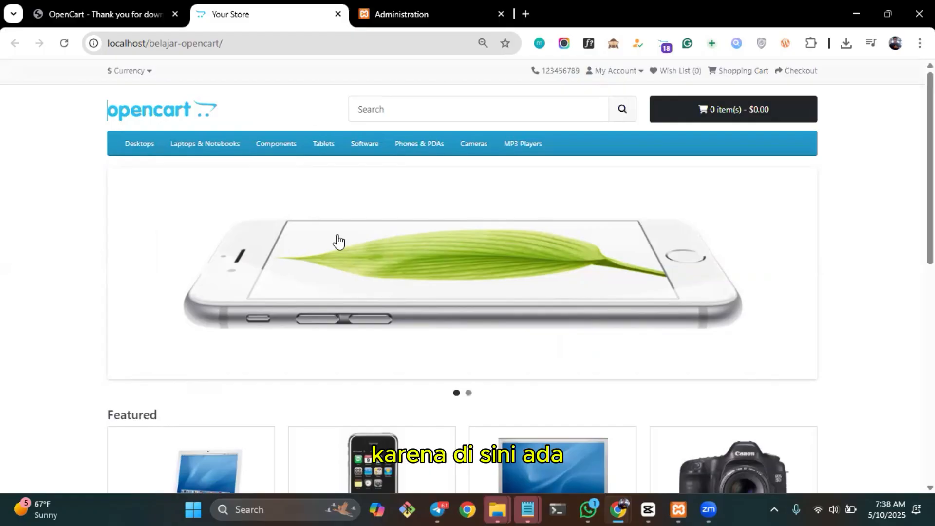
pyautogui.scroll(-2, 340, 263)
pyautogui.scroll(1, 341, 263)
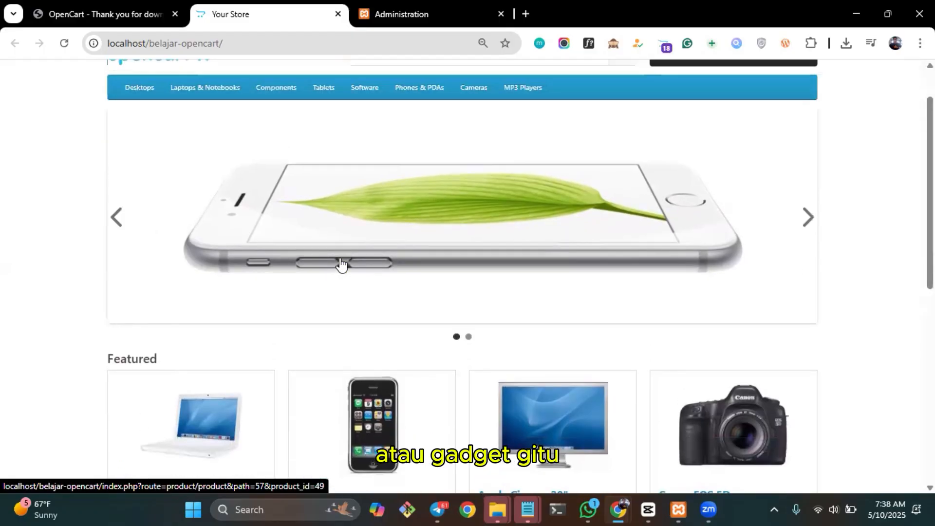
pyautogui.scroll(-3, 650, 333)
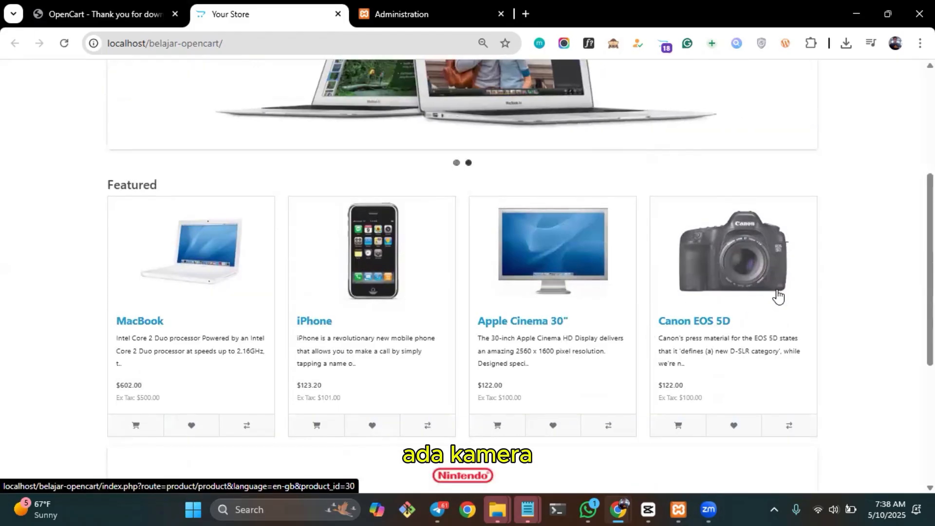
pyautogui.scroll(-2, 777, 295)
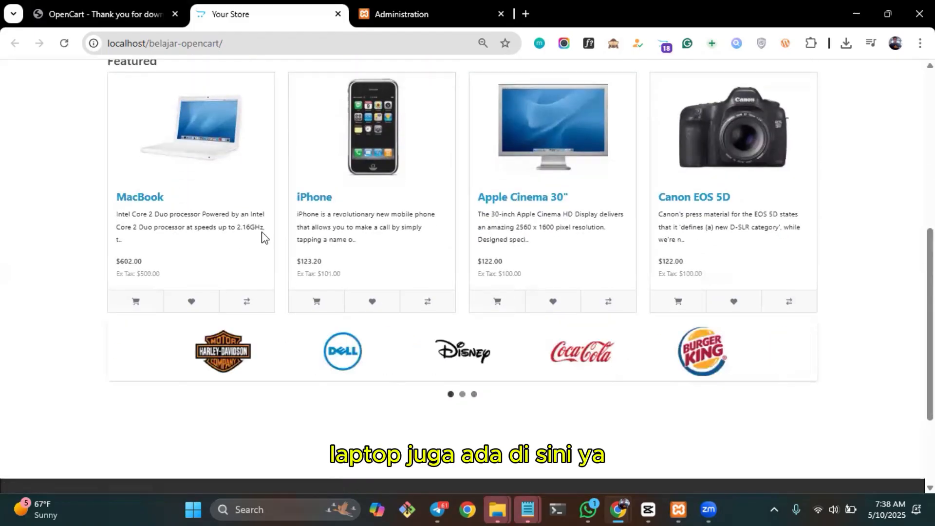
pyautogui.scroll(-1, 321, 275)
pyautogui.scroll(6, 322, 280)
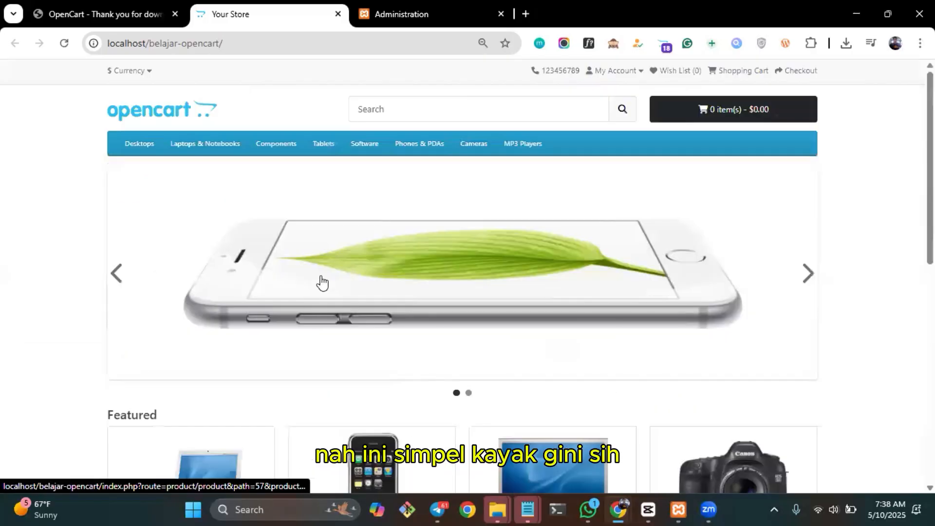
# Browse the storefront's product categories, view the Software category and return to the store's home page.
pyautogui.click(211, 144)
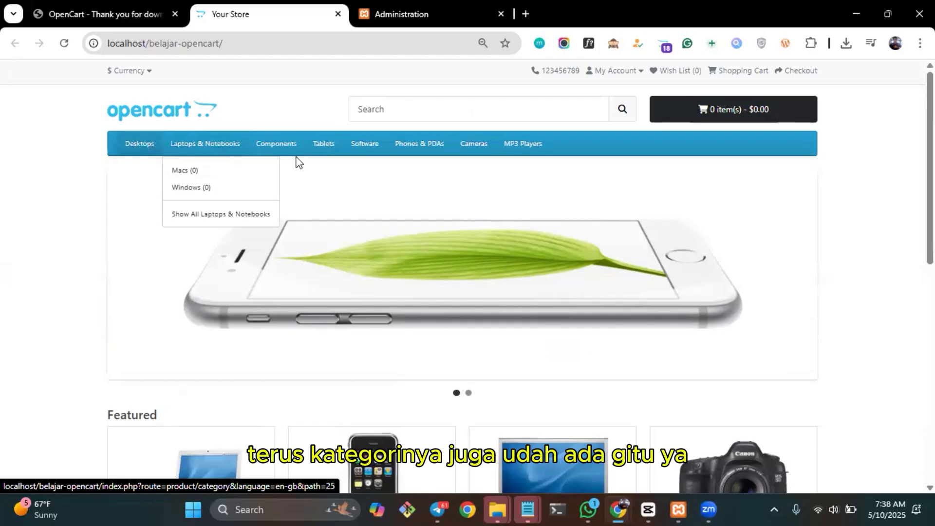
pyautogui.moveTo(276, 149)
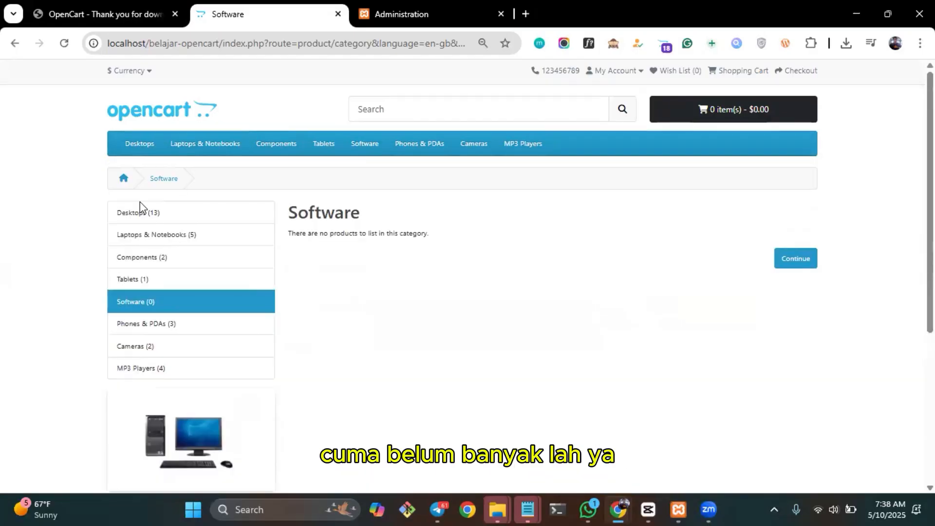
pyautogui.moveTo(135, 149)
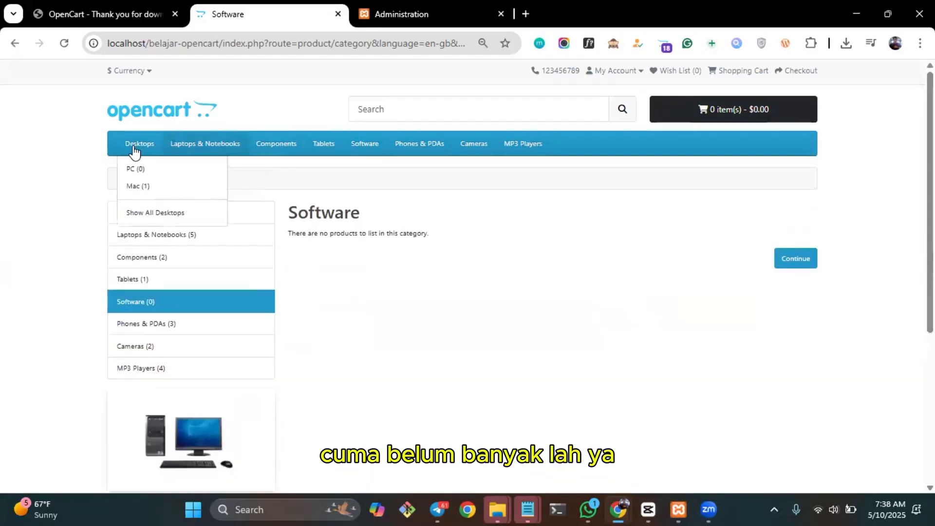
pyautogui.click(152, 120)
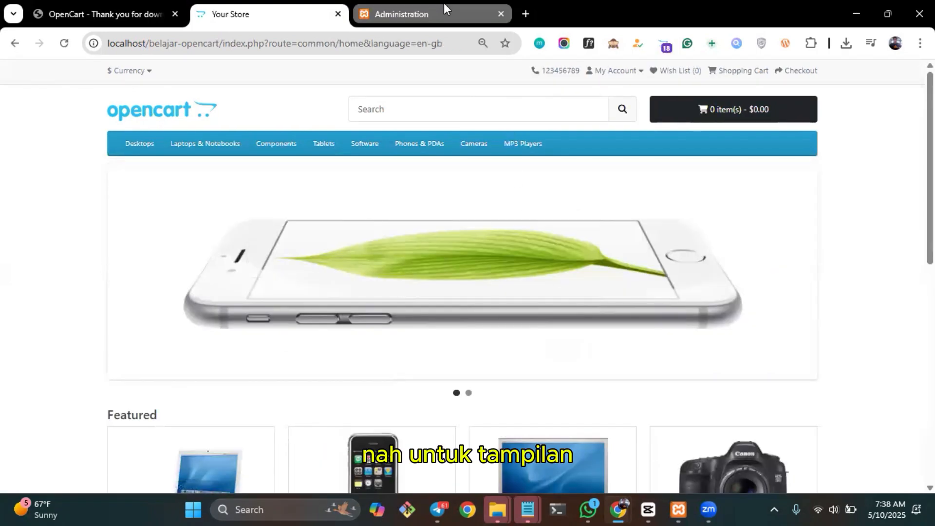
pyautogui.scroll(-6, 363, 173)
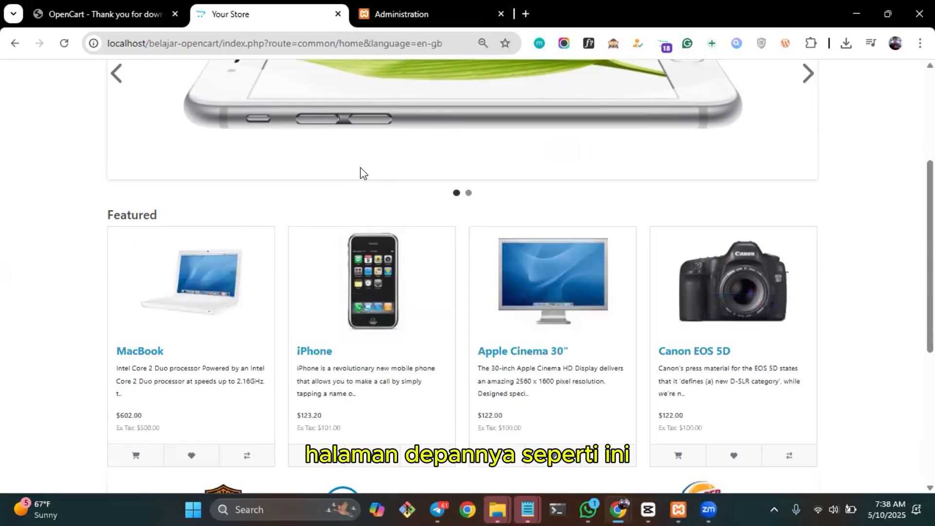
pyautogui.scroll(6, 363, 173)
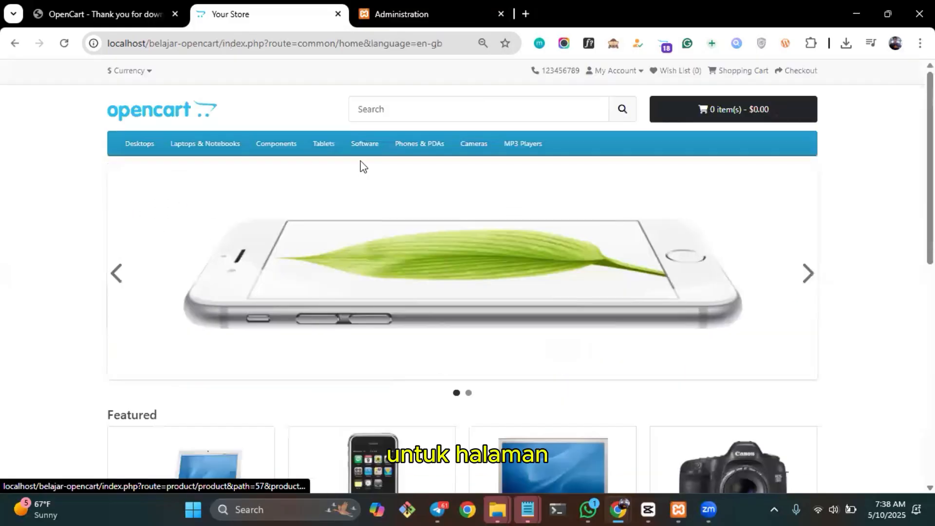
# Log in to the OpenCart administration with the username admin and the account password.
pyautogui.click(423, 8)
pyautogui.click(439, 160)
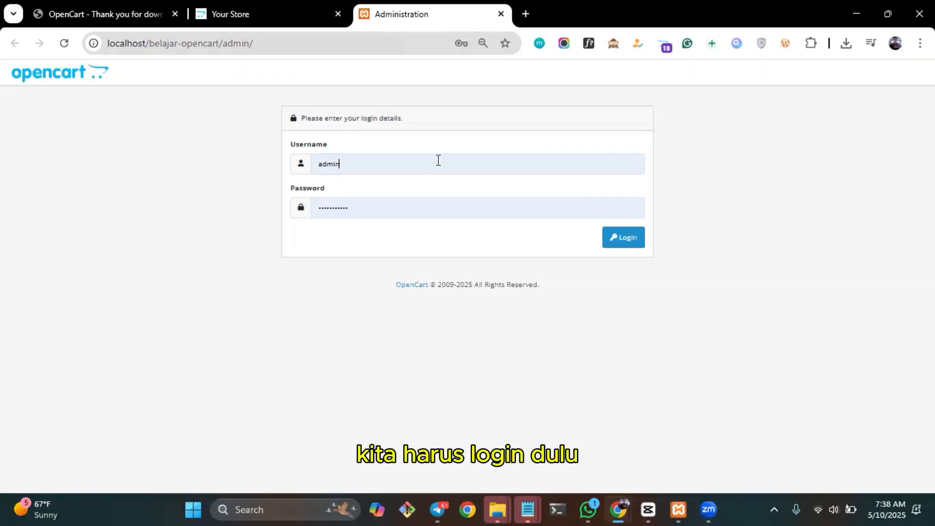
pyautogui.doubleClick(421, 202)
pyautogui.write('••••••')
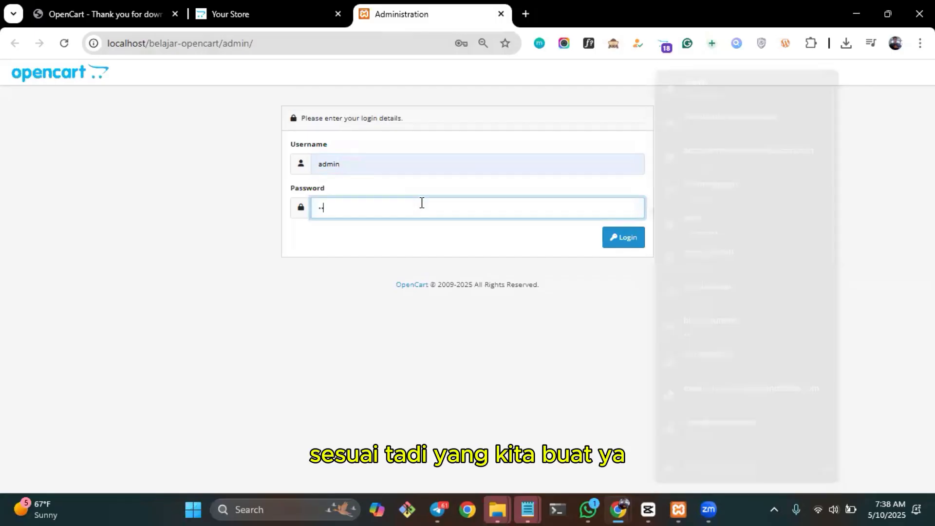
pyautogui.press('Return')
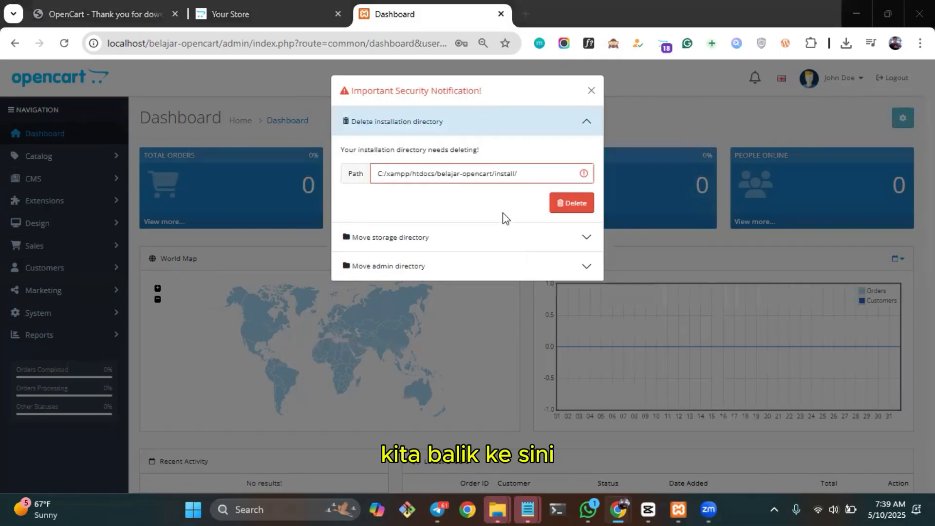
# Switch to File Explorer, delete the install folder from belajar-opencart, and dismiss the security notification on the browser's dashboard.
pyautogui.hotkey('alt', 'Tab')
pyautogui.hotkey('alt', 'Tab')
pyautogui.hotkey('alt', 'Tab')
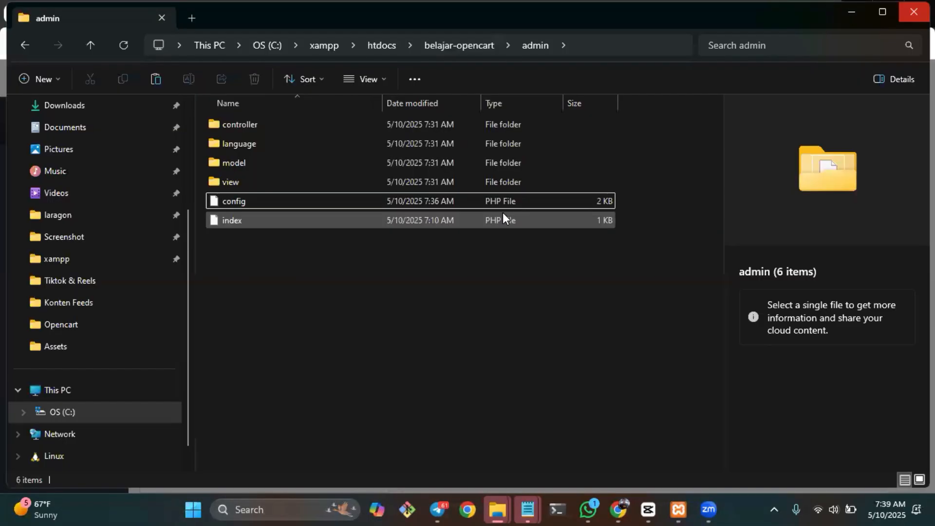
pyautogui.click(465, 43)
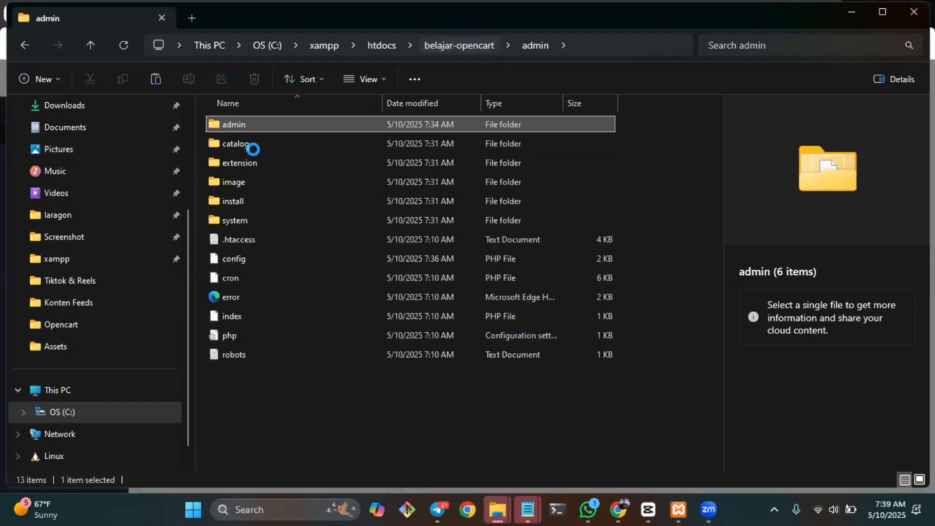
pyautogui.click(264, 200)
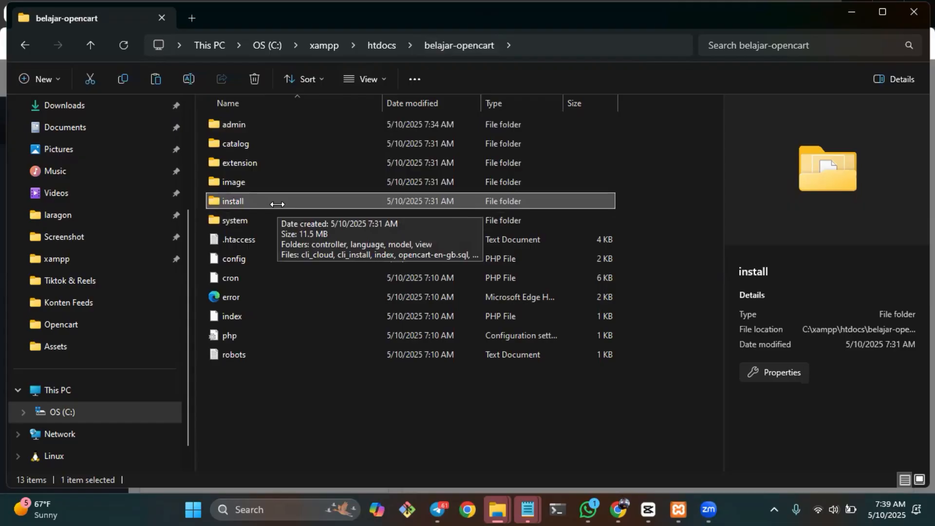
pyautogui.press('Delete')
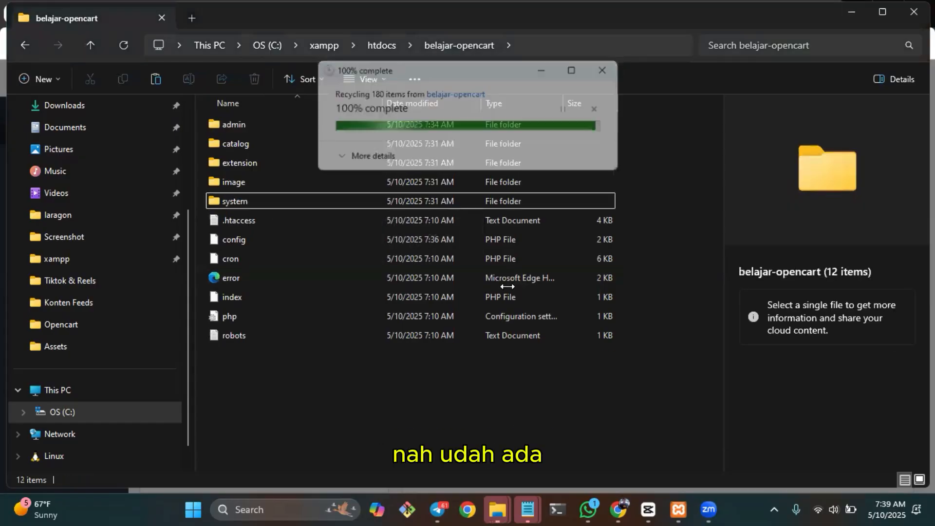
pyautogui.hotkey('alt', 'Tab')
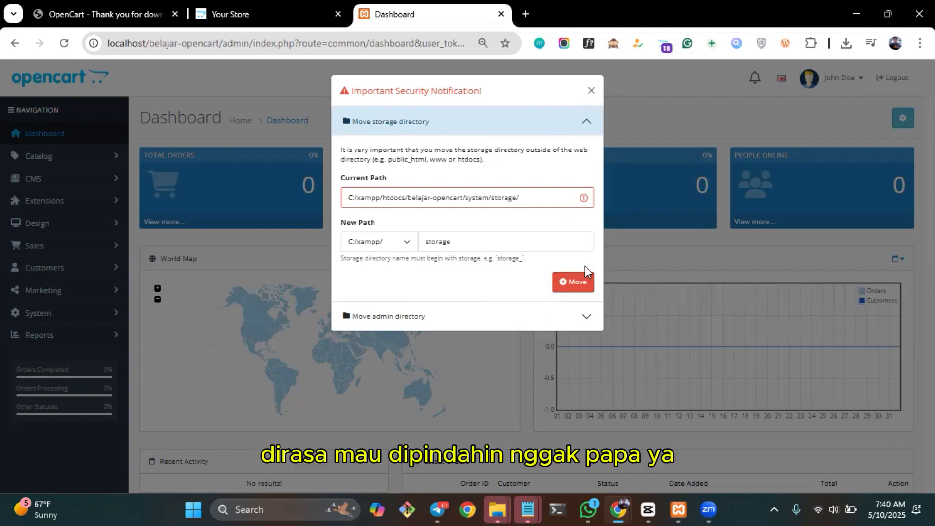
pyautogui.click(592, 91)
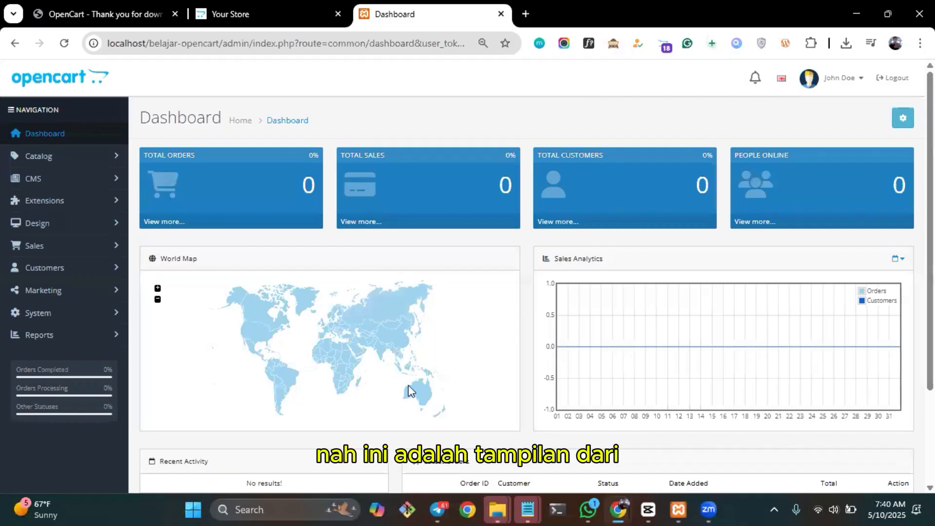
# Examine the administration dashboard, including the order, sales and customer totals, world map, sales analytics and latest orders.
pyautogui.scroll(-3, 408, 385)
pyautogui.scroll(3, 409, 385)
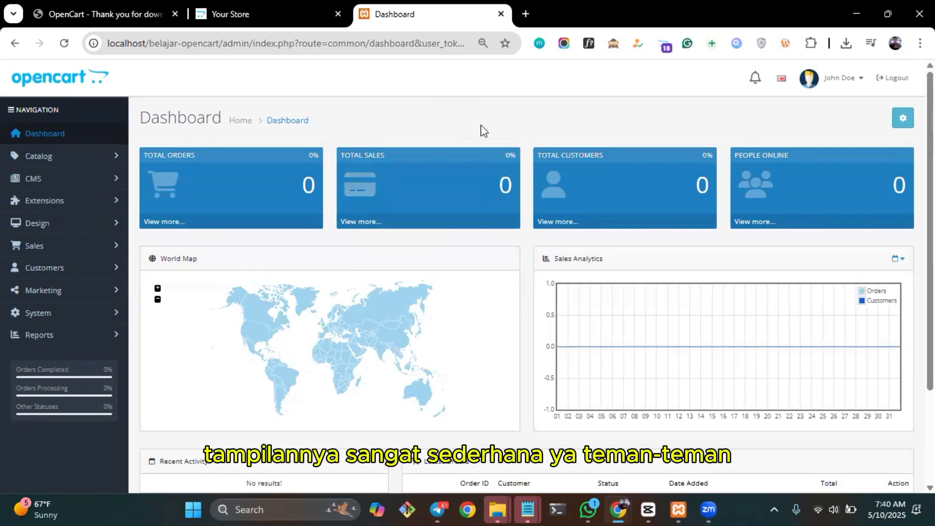
pyautogui.scroll(-3, 480, 128)
pyautogui.scroll(3, 480, 128)
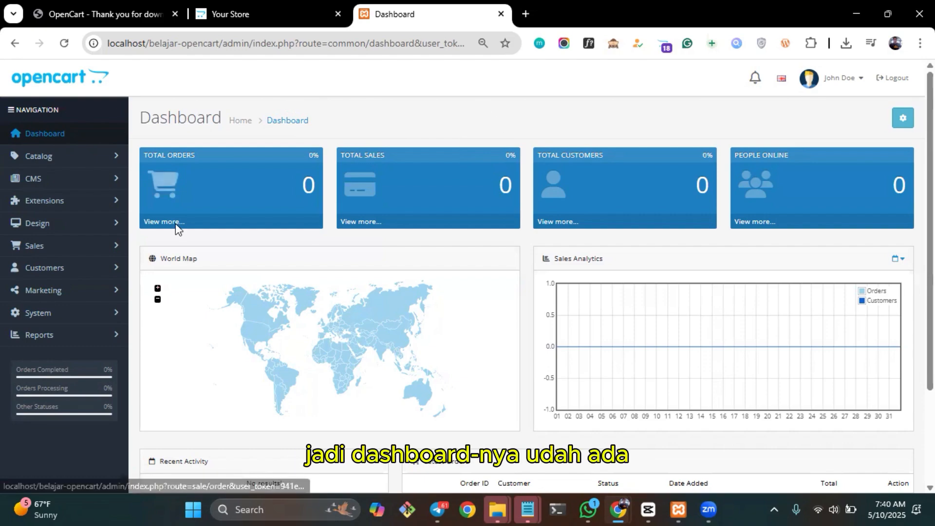
pyautogui.scroll(-2, 526, 125)
pyautogui.scroll(1, 655, 265)
pyautogui.scroll(1, 659, 276)
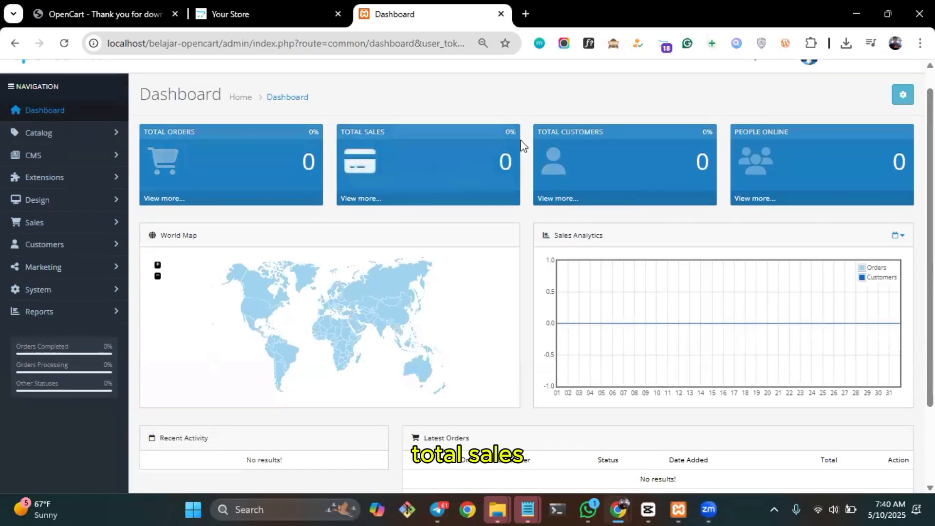
pyautogui.scroll(1, 712, 189)
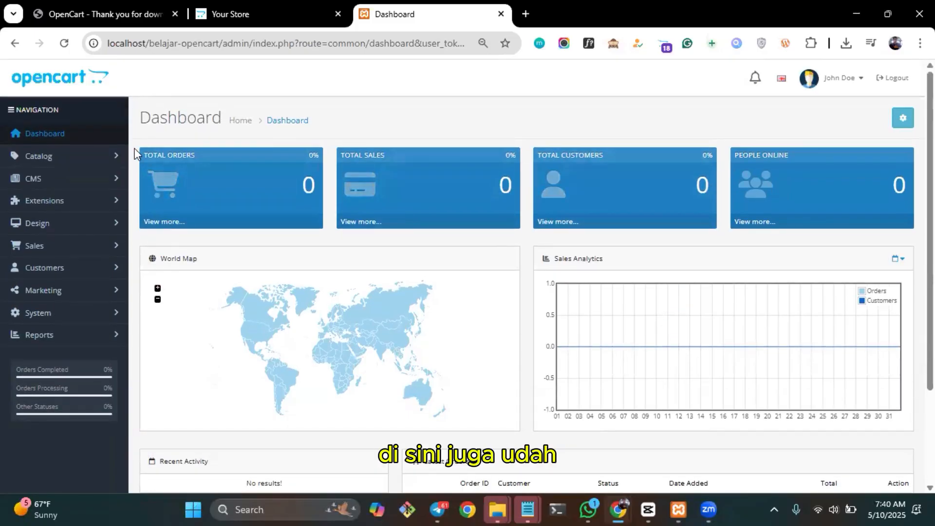
# Expand the Catalog, CMS and Extensions groups in the administration navigation and look over their entries.
pyautogui.click(116, 156)
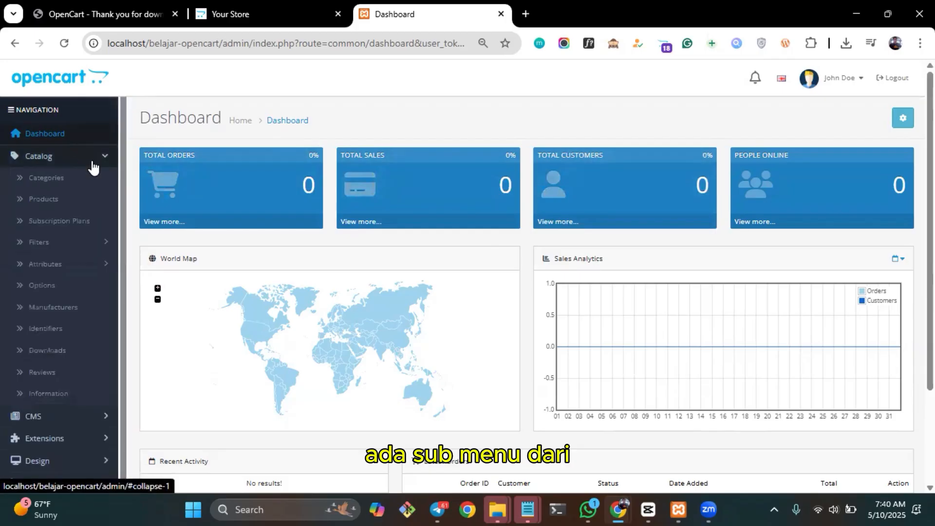
pyautogui.scroll(-1, 98, 222)
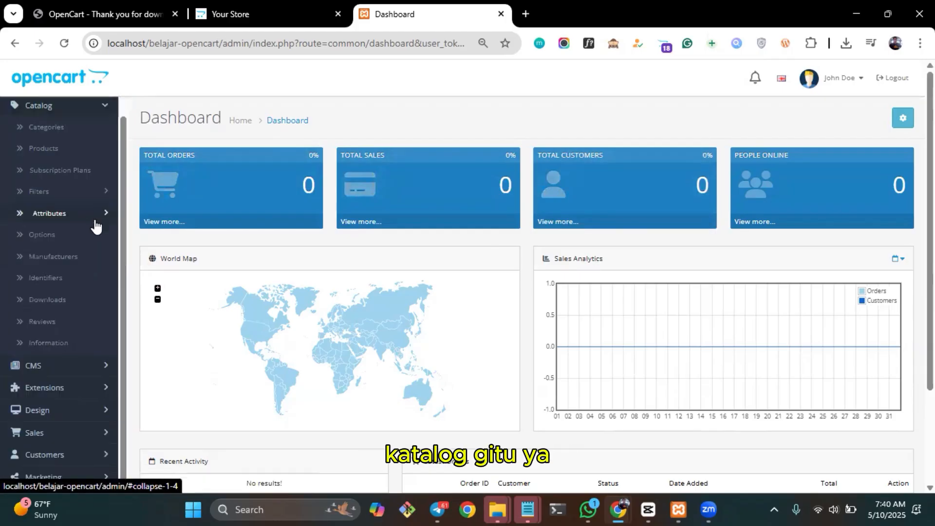
pyautogui.click(99, 365)
pyautogui.scroll(-2, 98, 363)
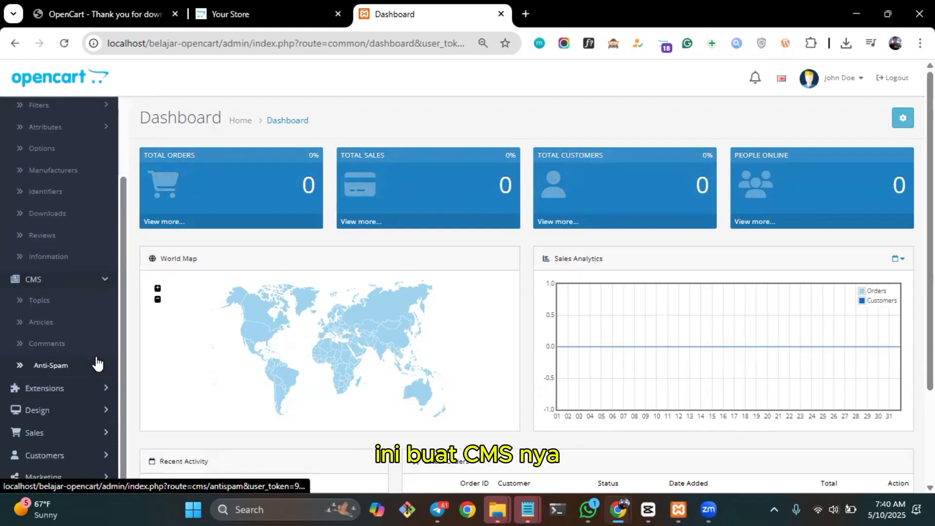
pyautogui.click(101, 392)
pyautogui.scroll(-3, 101, 385)
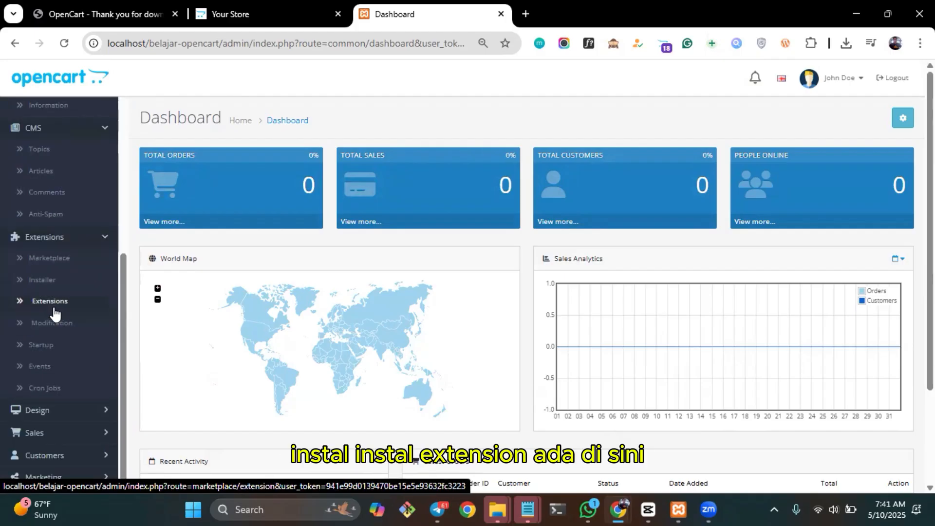
pyautogui.scroll(-2, 88, 294)
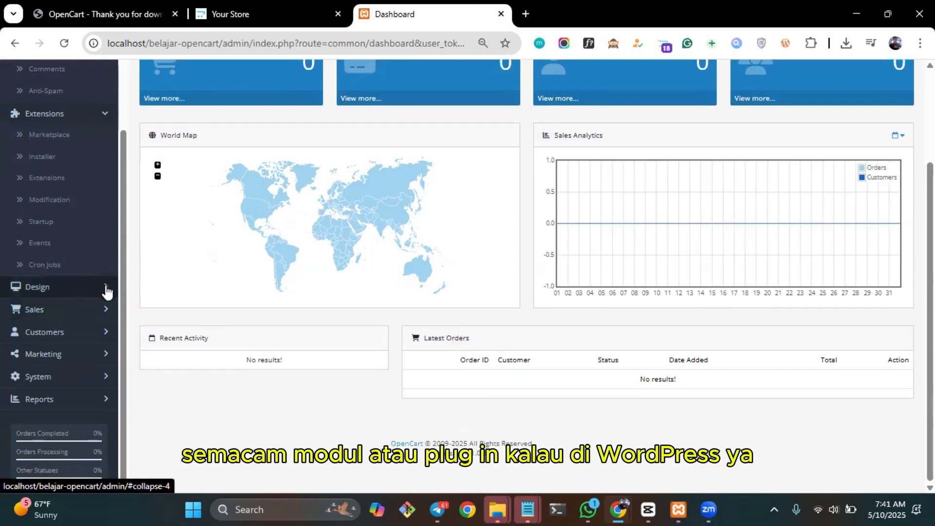
# Expand the Design, Sales, Customers, Marketing and System groups in the administration navigation and review their entries.
pyautogui.click(105, 289)
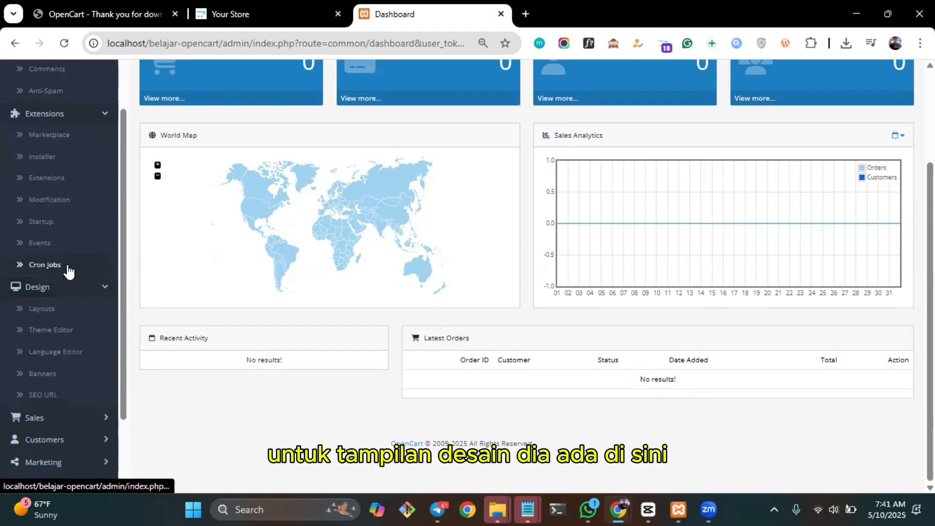
pyautogui.scroll(-2, 100, 324)
pyautogui.scroll(-1, 100, 324)
pyautogui.click(103, 312)
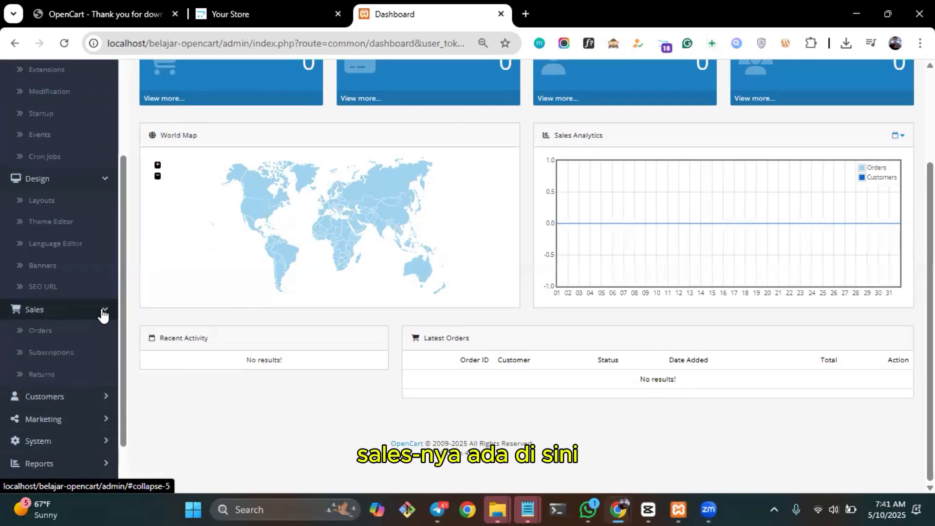
pyautogui.scroll(-2, 101, 339)
pyautogui.click(99, 336)
pyautogui.scroll(-3, 98, 360)
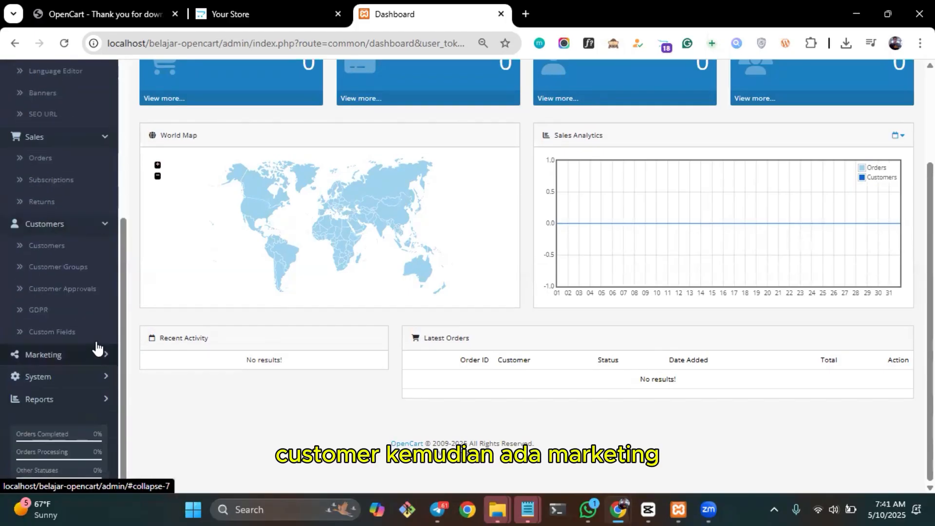
pyautogui.click(100, 360)
pyautogui.scroll(-2, 98, 360)
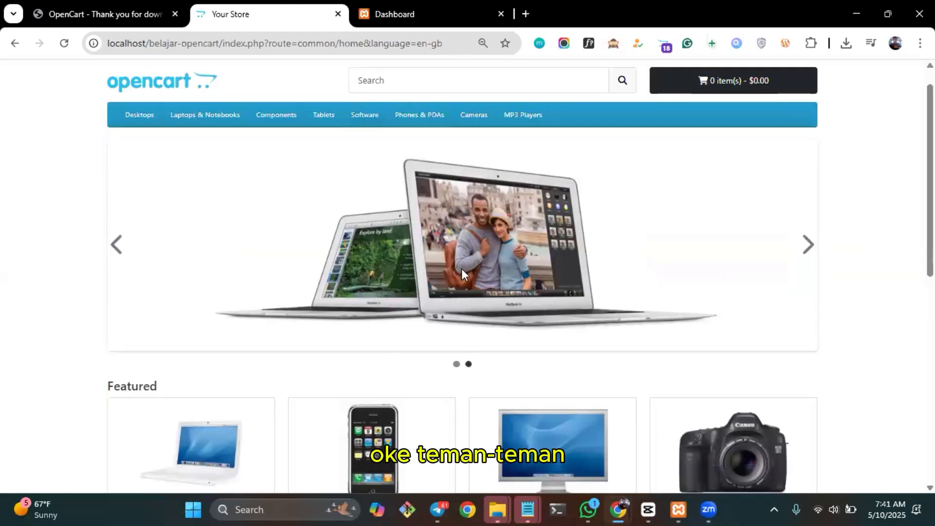
# Look over the storefront home page again and close the administration dashboard page.
pyautogui.scroll(-4, 462, 270)
pyautogui.scroll(6, 461, 269)
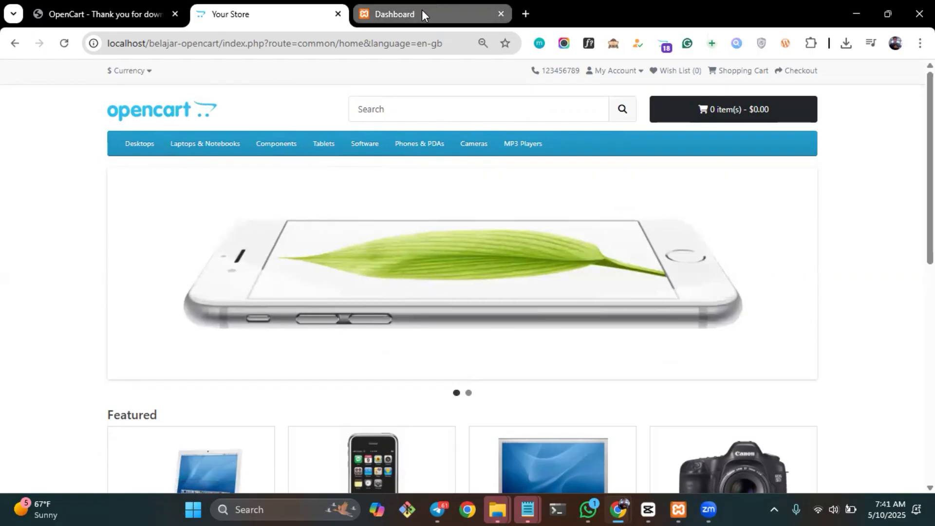
pyautogui.click(421, 10)
pyautogui.scroll(2, 449, 202)
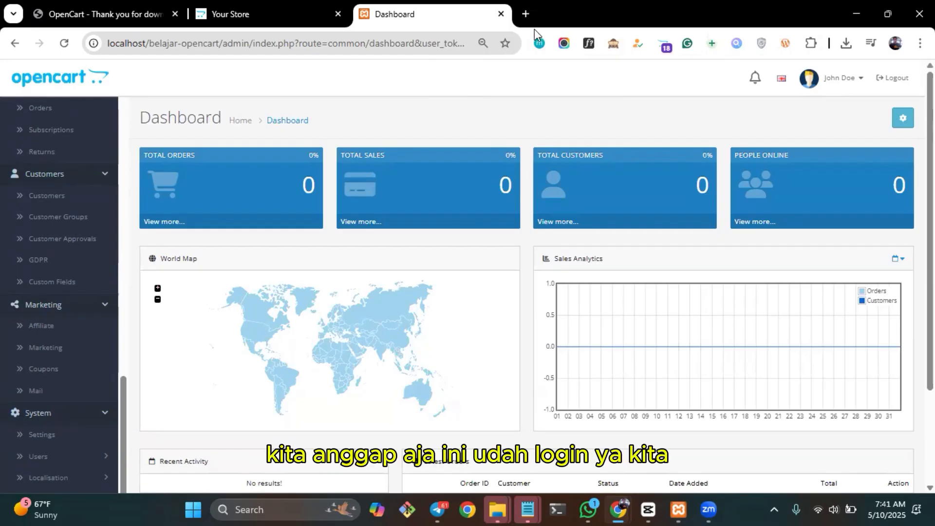
pyautogui.hotkey('ctrl', 'w')
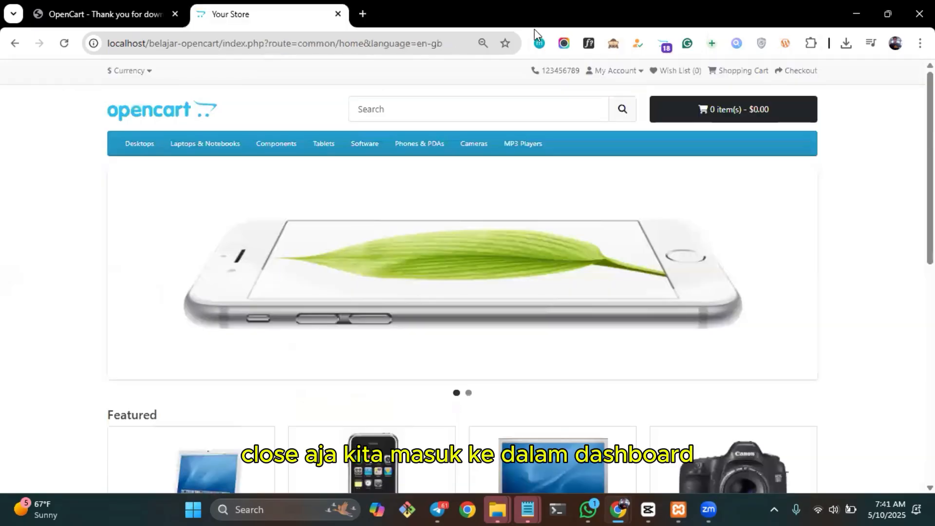
# Open the administration login page at localhost/belajar-opencart/admin in a new tab.
pyautogui.hotkey('ctrl', 't')
pyautogui.write('localhost')
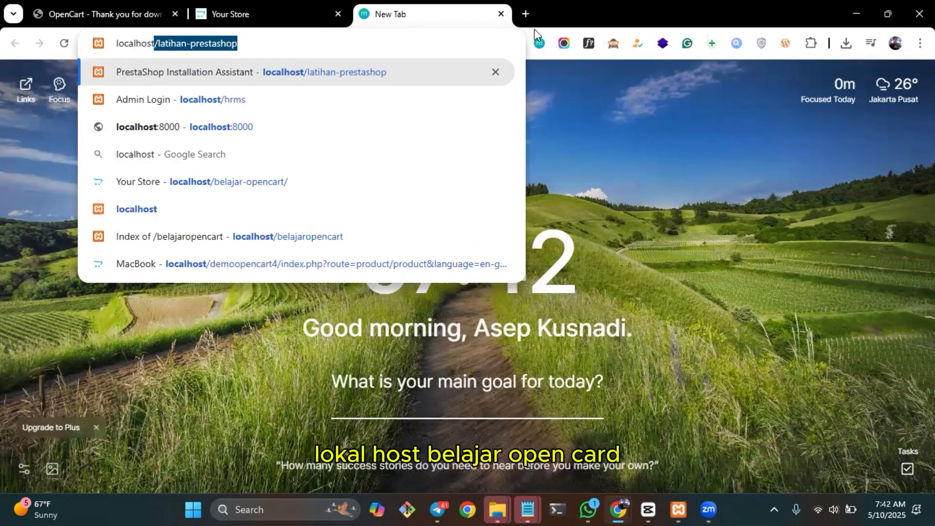
pyautogui.press('Down')
pyautogui.press('Down')
pyautogui.press('Down')
pyautogui.press('Down')
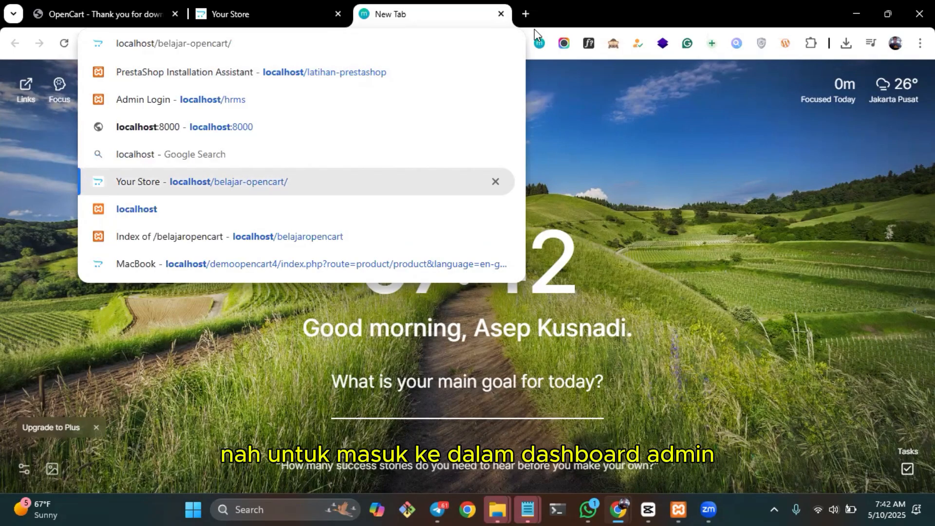
pyautogui.write('admin')
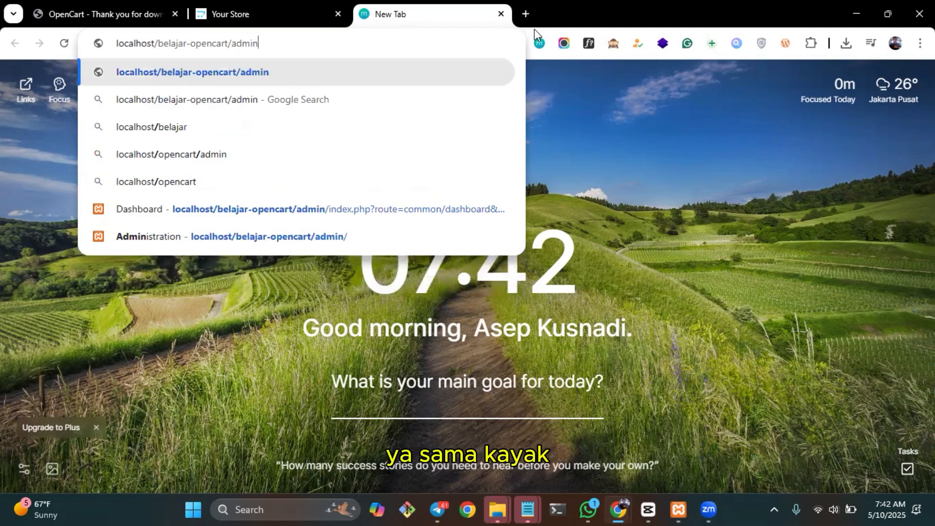
pyautogui.press('Return')
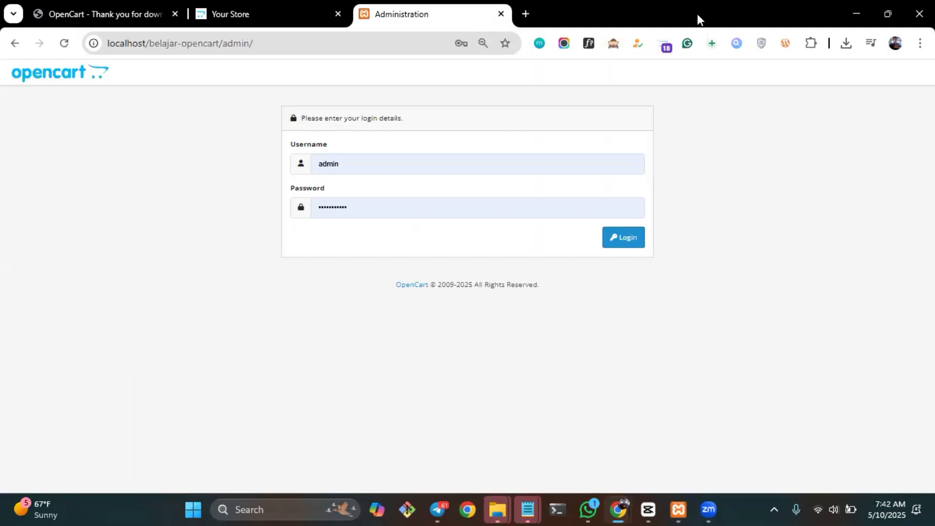
# Enter the account password for the admin user and log in to the dashboard again.
pyautogui.press('Tab')
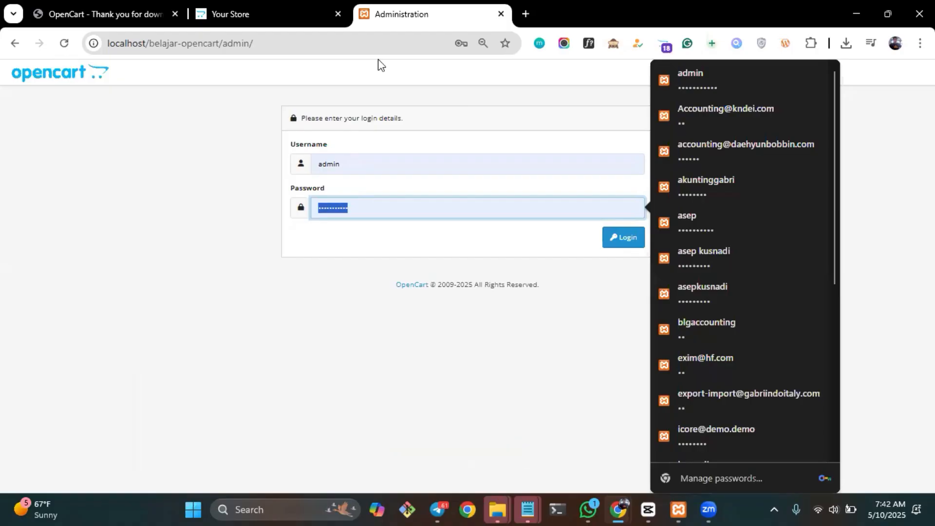
pyautogui.write('•••••••')
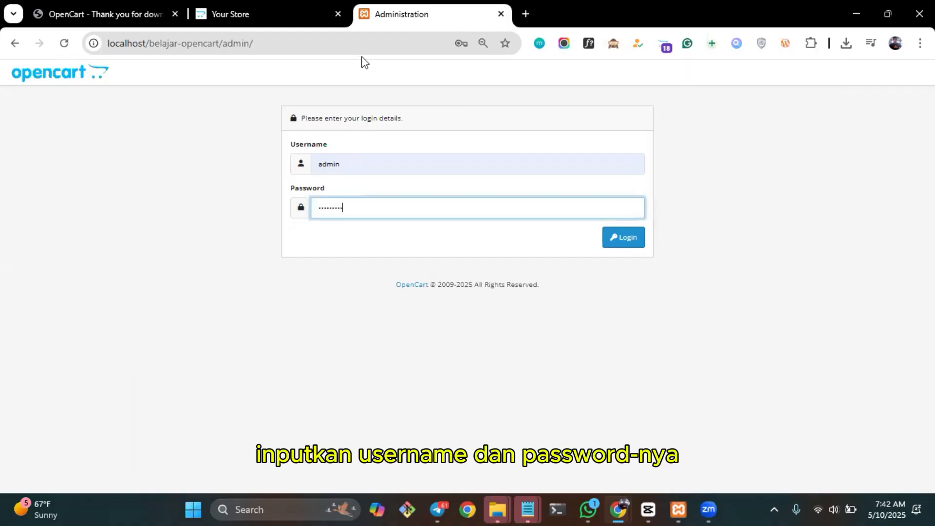
pyautogui.press('Return')
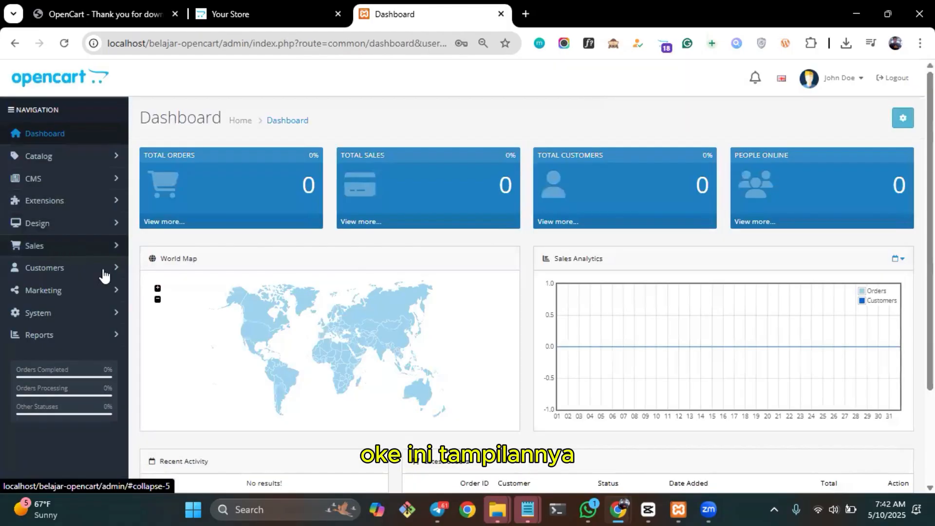
# Open the default store's system settings for editing and look over the site details, theme and store logo.
pyautogui.click(116, 322)
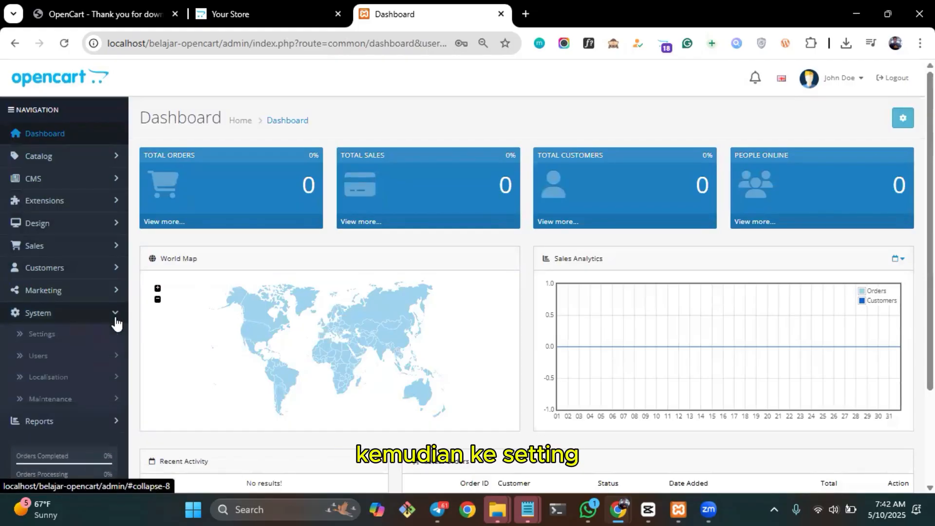
pyautogui.click(72, 335)
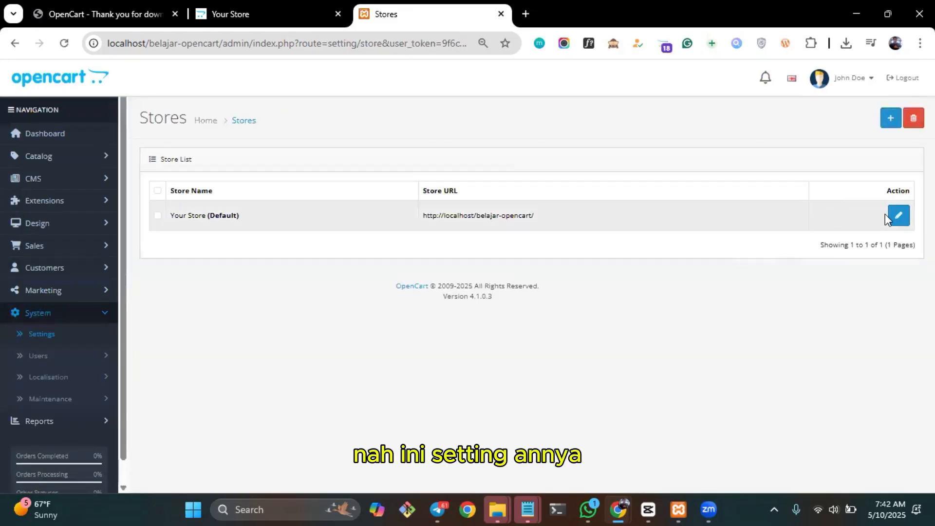
pyautogui.click(899, 216)
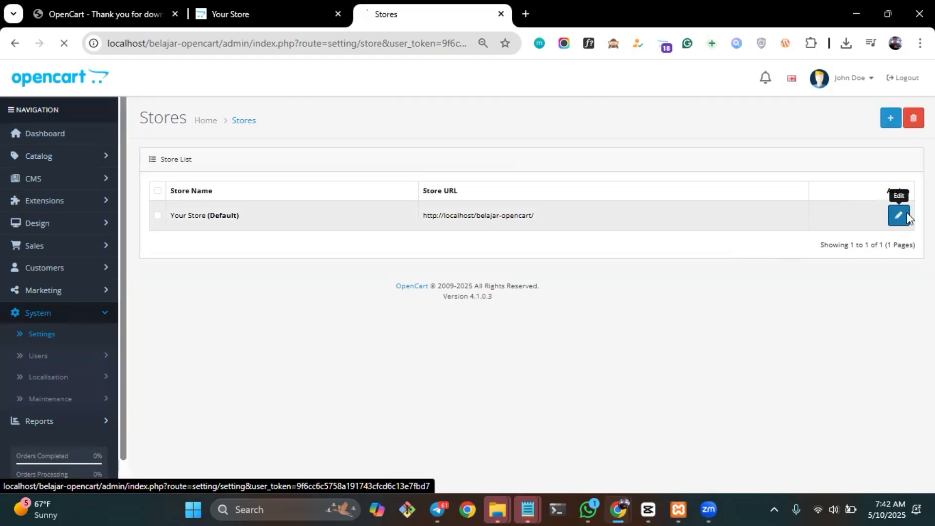
pyautogui.scroll(-3, 698, 257)
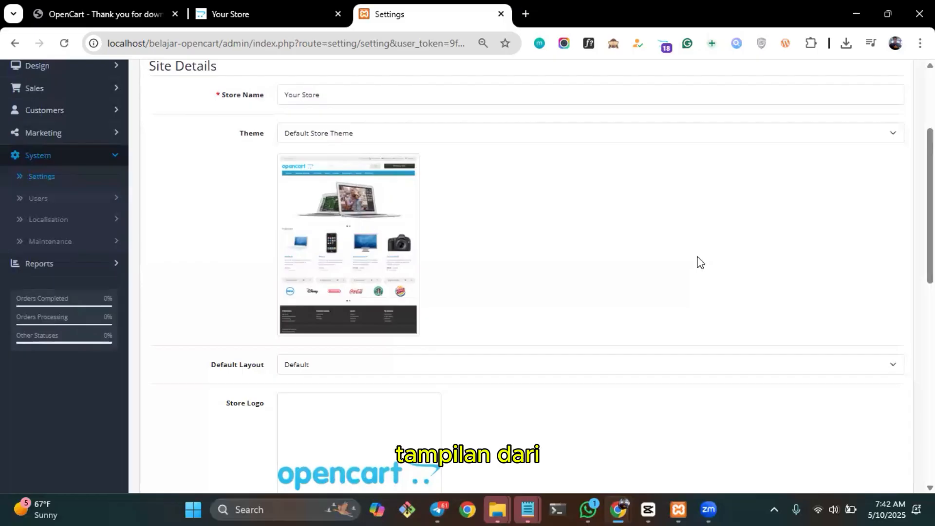
# Replace the store logo with the image LOGO BG from the aset folder, uploading it through the Image Manager.
pyautogui.scroll(-2, 698, 262)
pyautogui.scroll(3, 698, 262)
pyautogui.scroll(2, 534, 252)
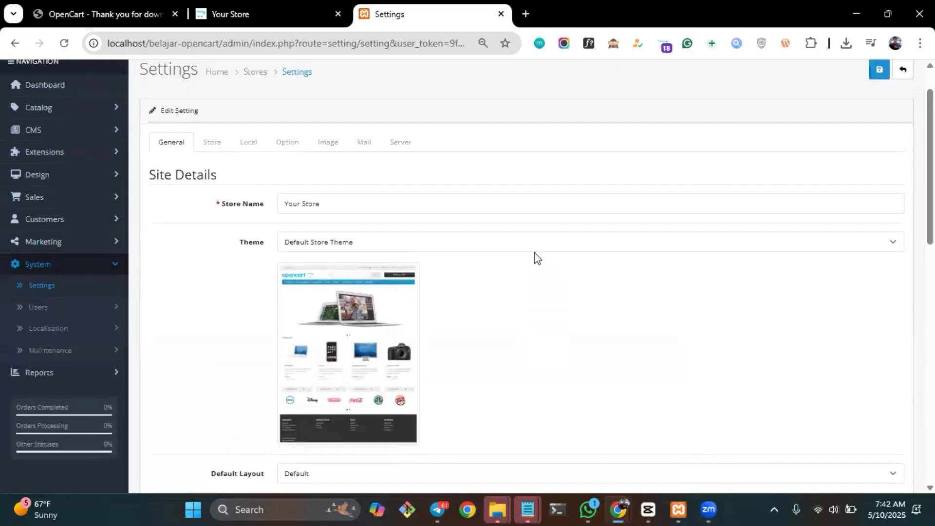
pyautogui.scroll(-5, 534, 252)
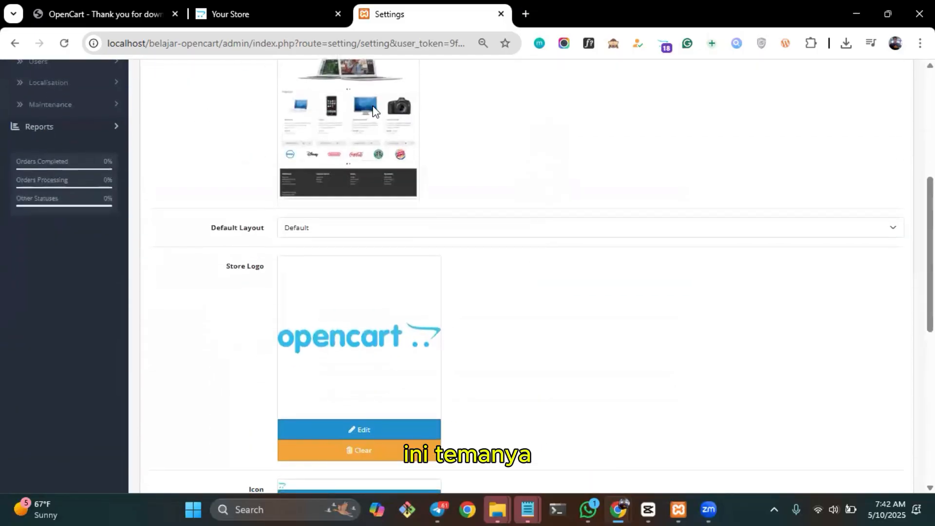
pyautogui.scroll(-4, 315, 216)
pyautogui.scroll(1, 493, 204)
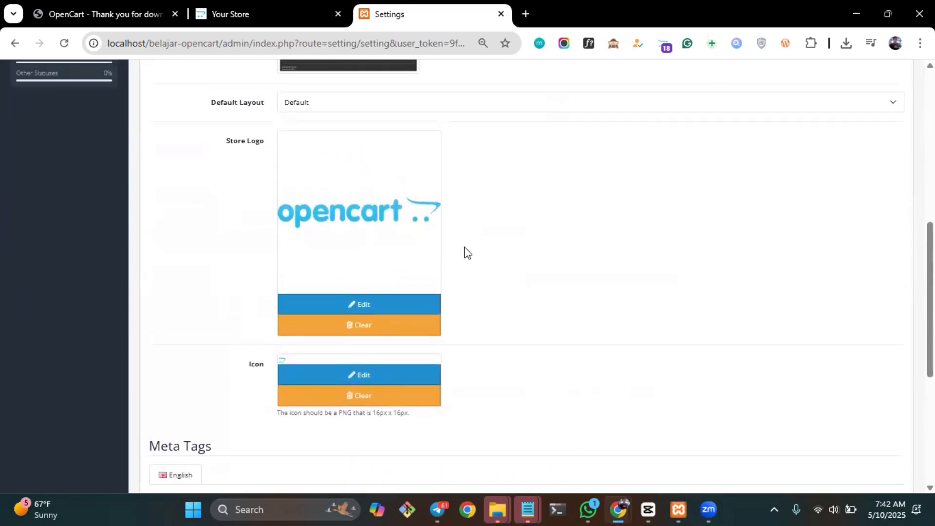
pyautogui.scroll(2, 465, 253)
pyautogui.scroll(-2, 465, 253)
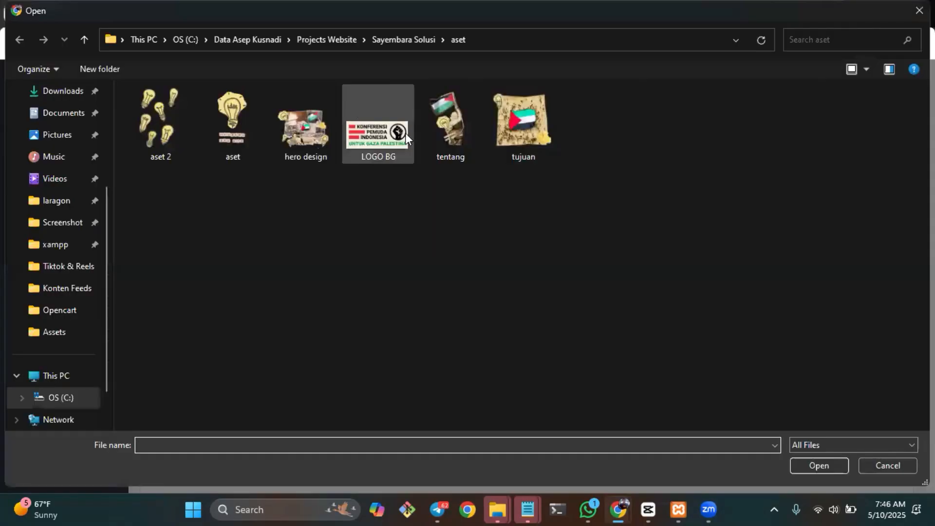
pyautogui.click(405, 133)
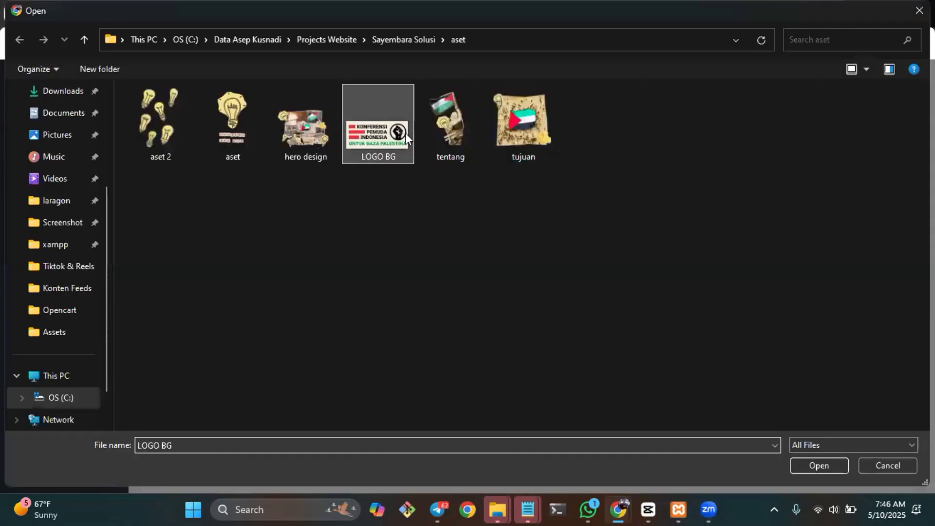
pyautogui.click(811, 466)
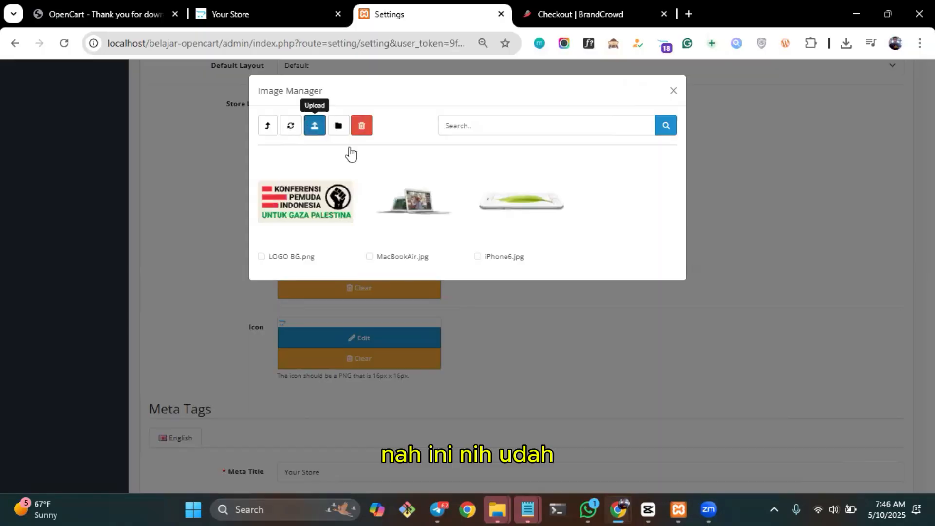
pyautogui.click(302, 193)
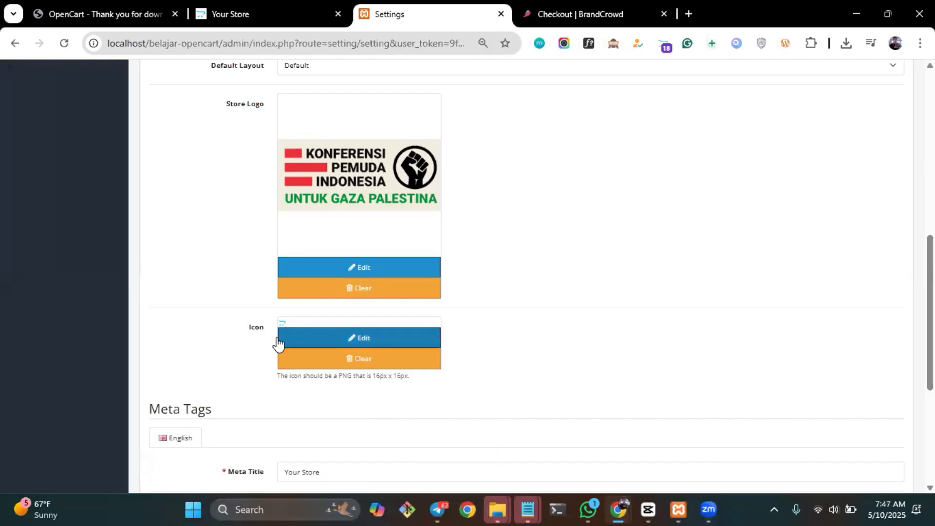
# Set the store's English meta title to "Online Shop".
pyautogui.scroll(-4, 417, 323)
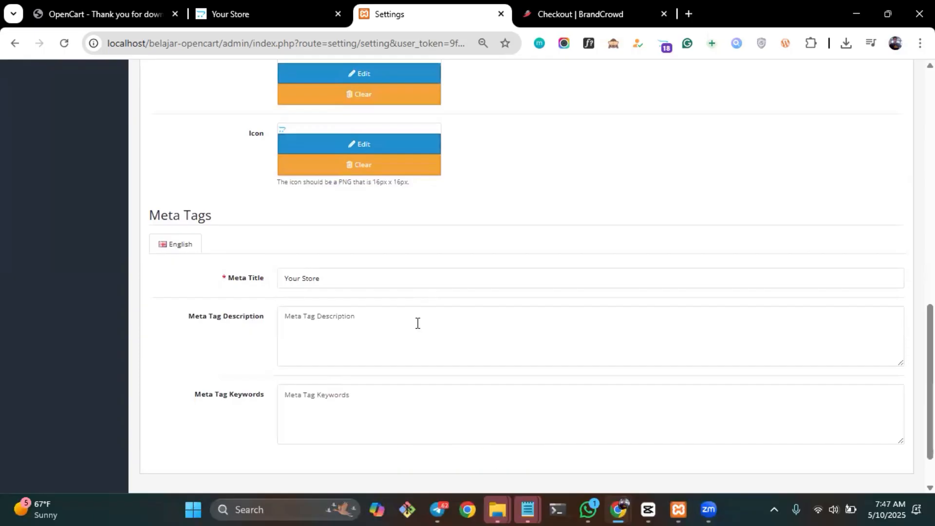
pyautogui.scroll(-1, 416, 323)
pyautogui.click(334, 229)
pyautogui.hotkey('ctrl', 'a')
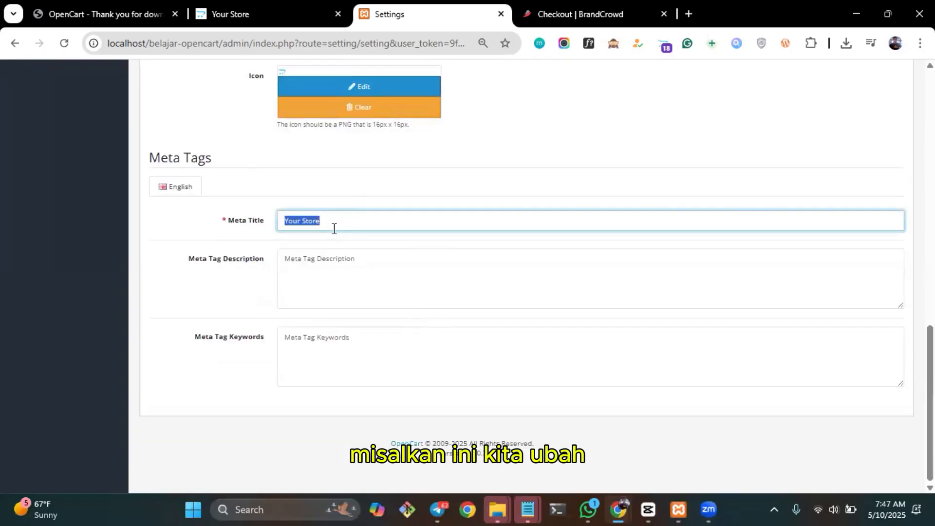
pyautogui.write('Onl')
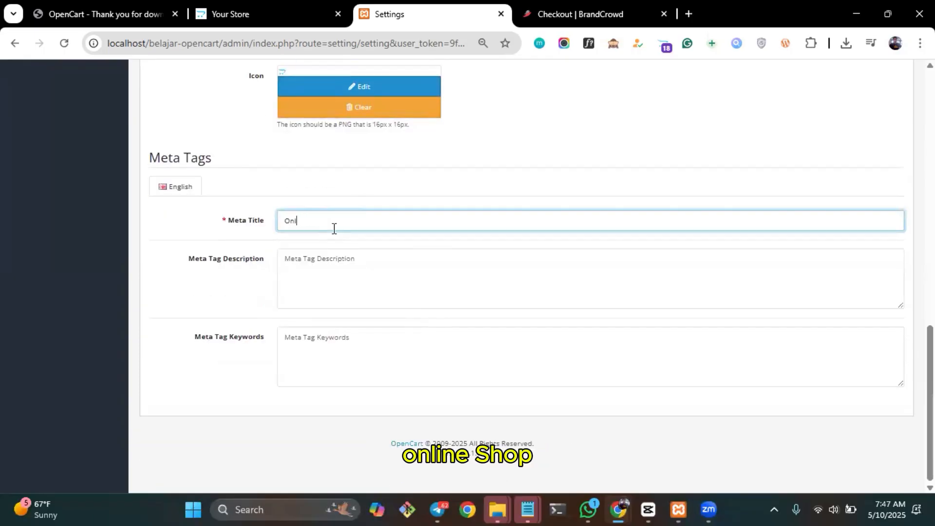
pyautogui.write('ine Shop')
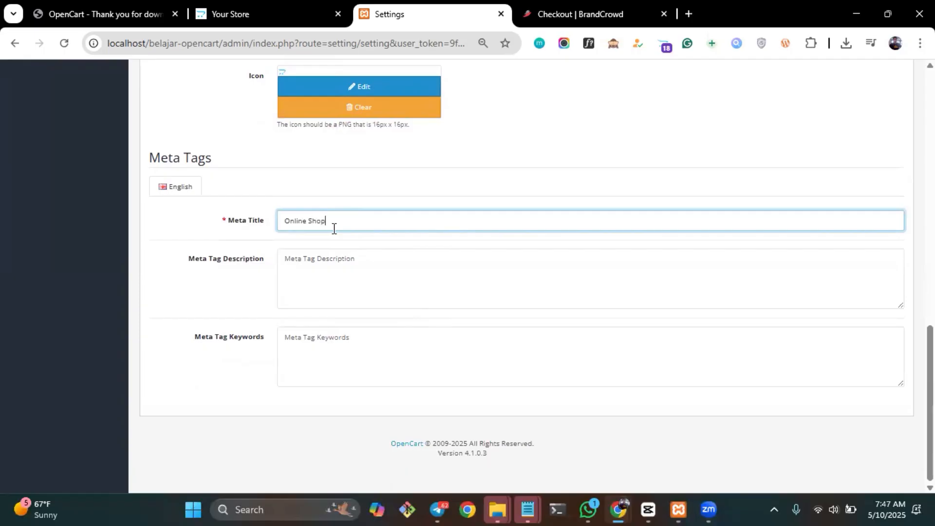
# Look over the store's owner, address, contact details and image settings.
pyautogui.scroll(15, 334, 228)
pyautogui.click(212, 153)
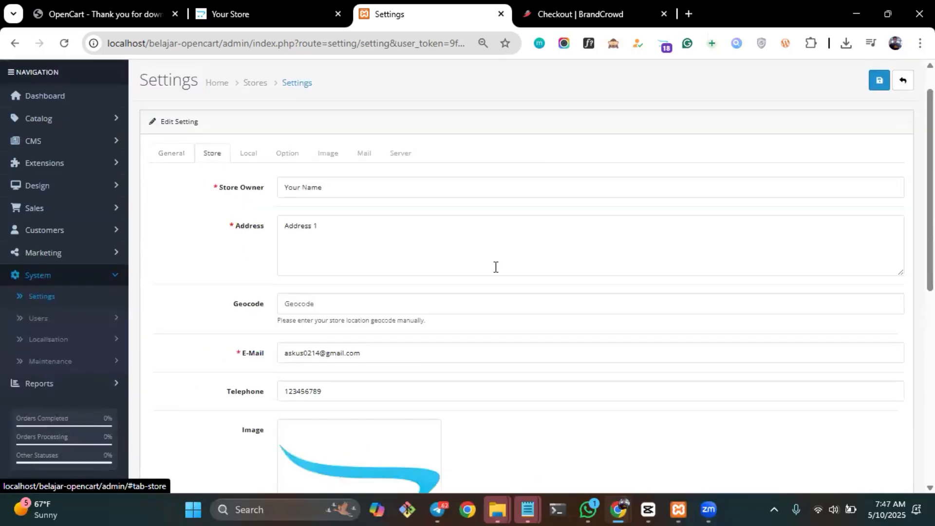
pyautogui.scroll(-4, 496, 267)
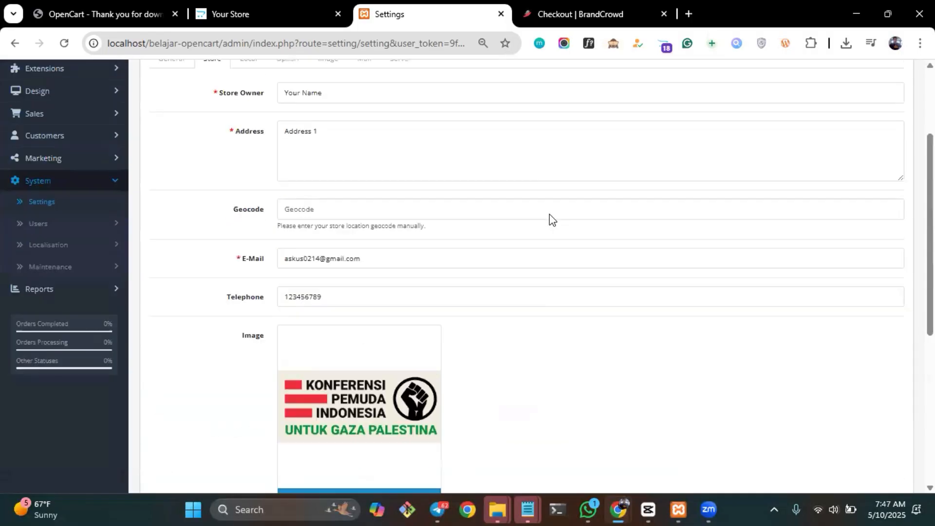
pyautogui.scroll(3, 551, 218)
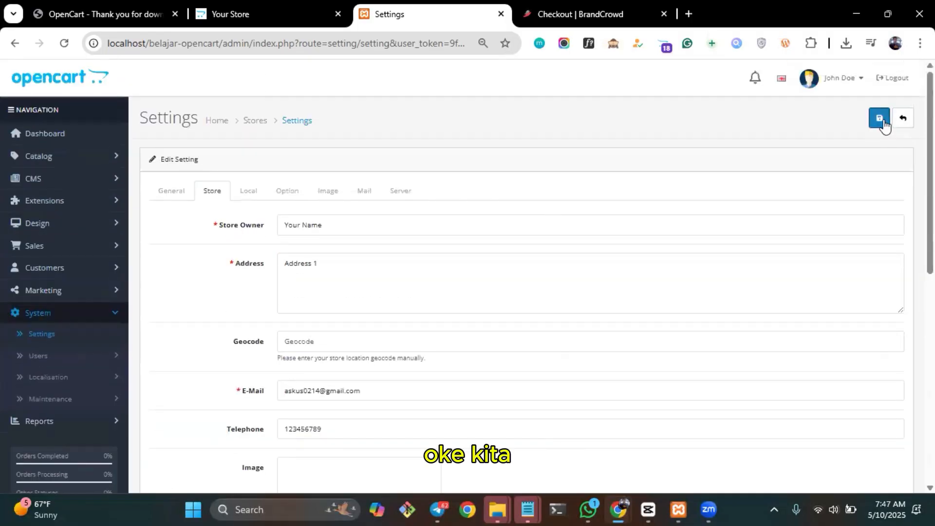
# Examine the store's region, language, currency and measurement settings, including the list of available default currencies.
pyautogui.click(249, 191)
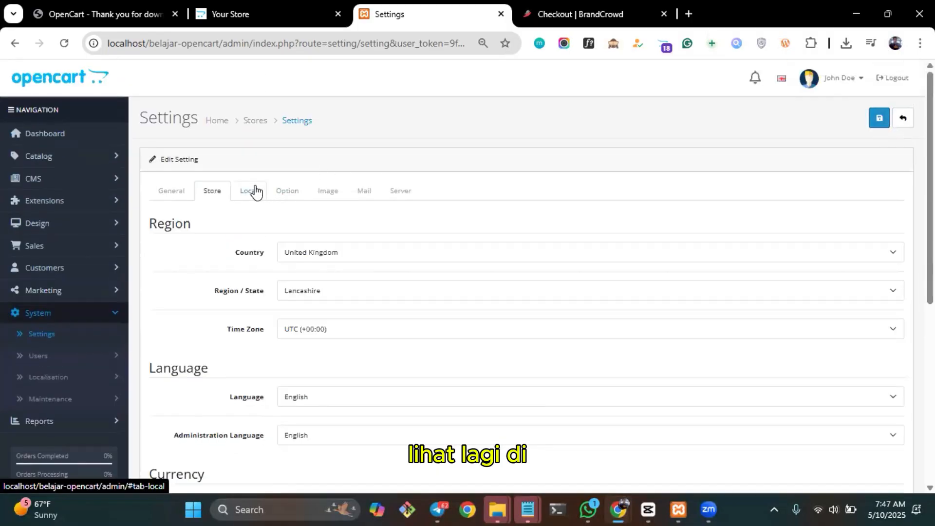
pyautogui.scroll(-6, 405, 305)
pyautogui.scroll(3, 405, 304)
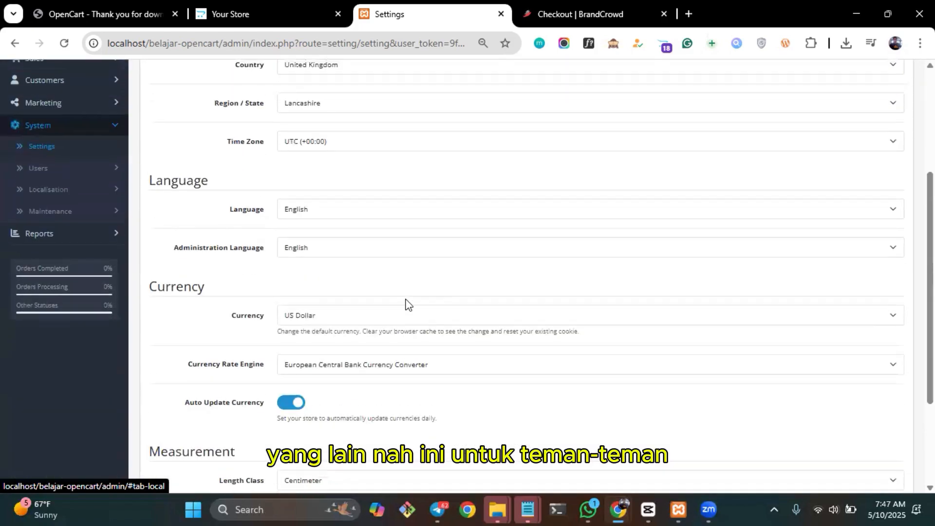
pyautogui.scroll(2, 405, 304)
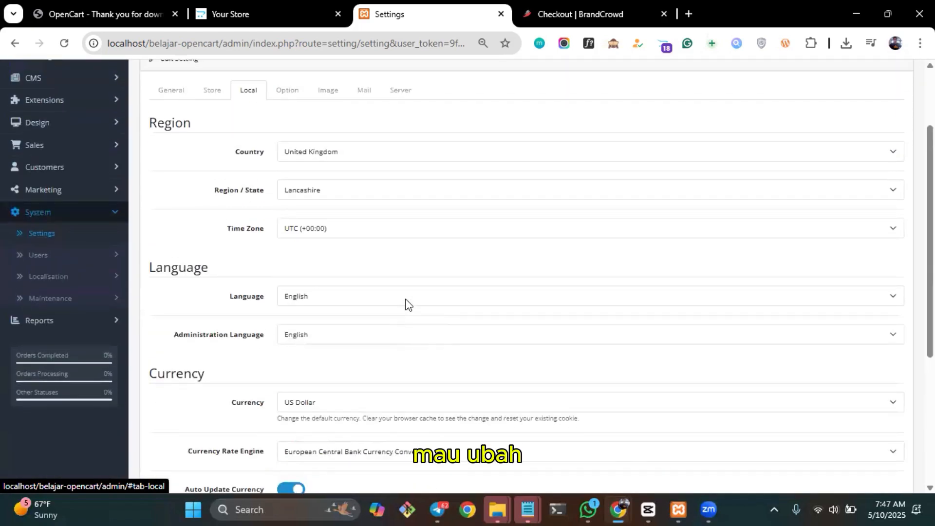
pyautogui.scroll(-1, 405, 305)
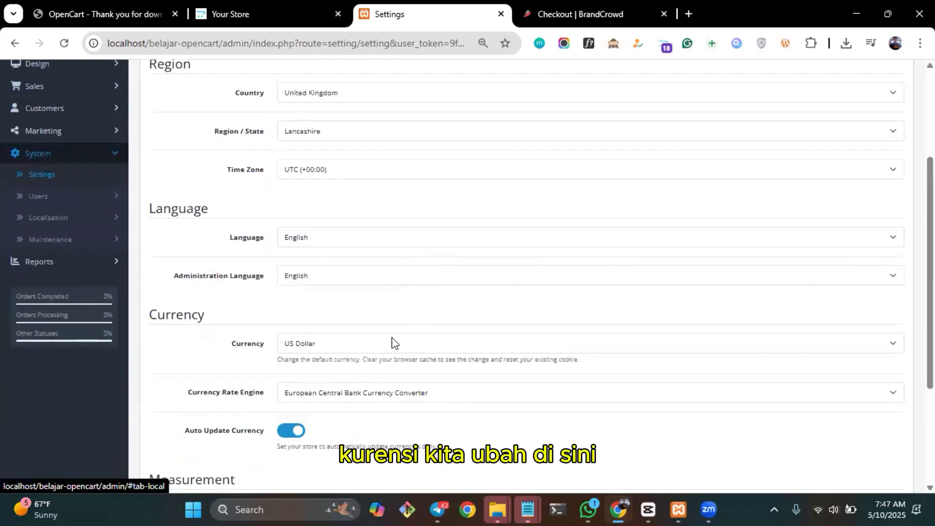
pyautogui.click(393, 344)
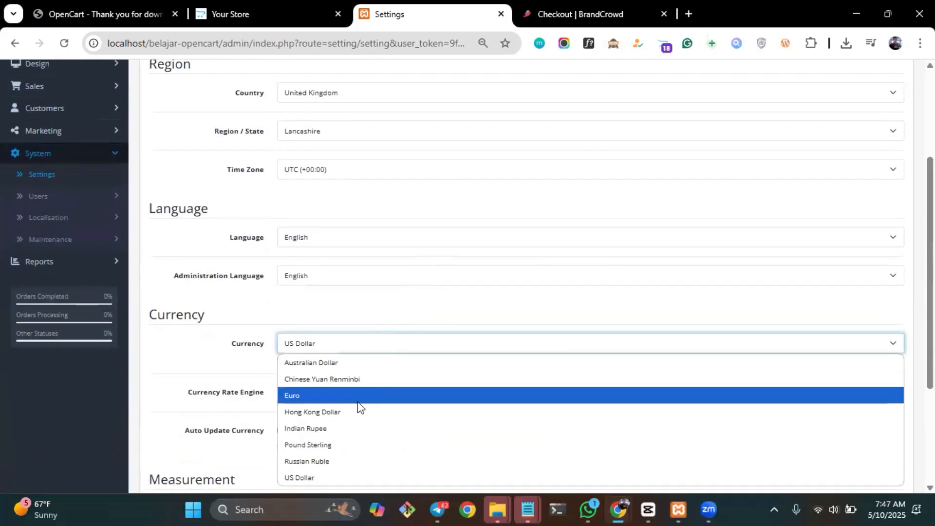
pyautogui.scroll(-3, 485, 292)
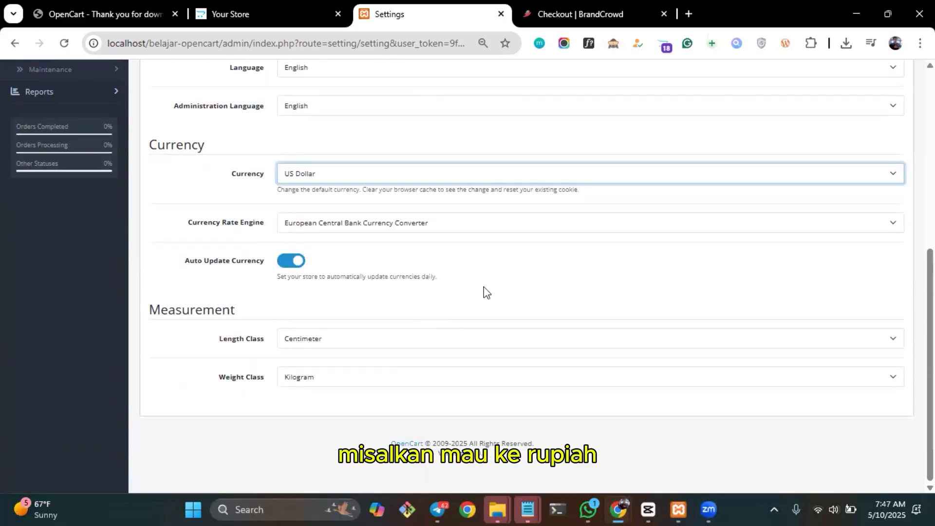
pyautogui.click(431, 179)
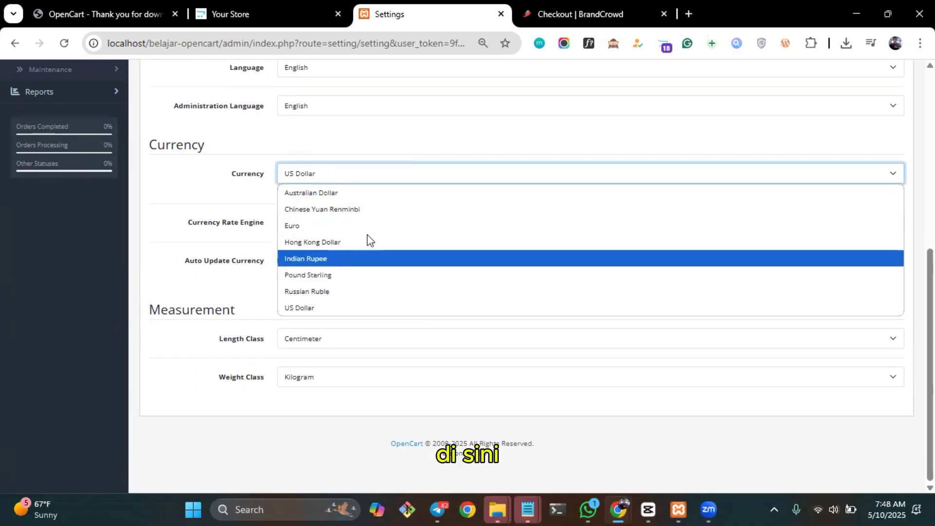
pyautogui.click(480, 145)
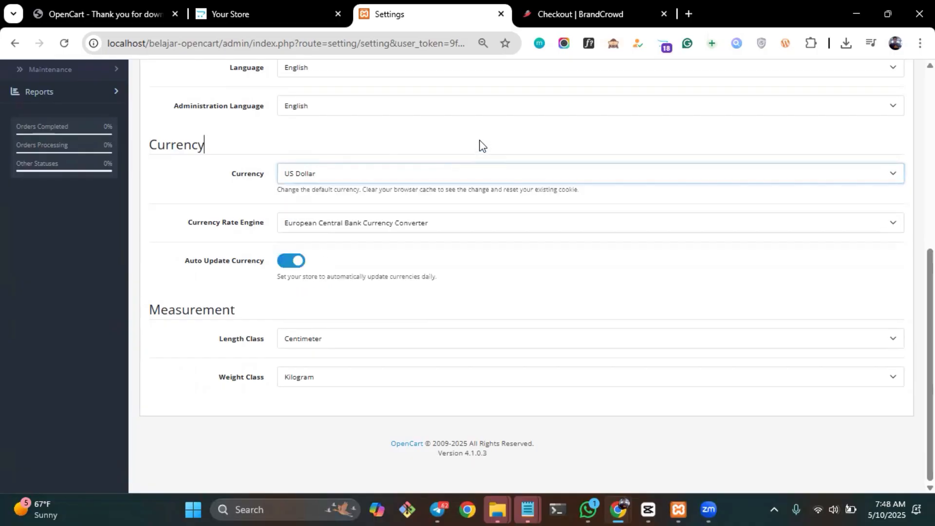
# Save the modified store settings.
pyautogui.scroll(2, 480, 144)
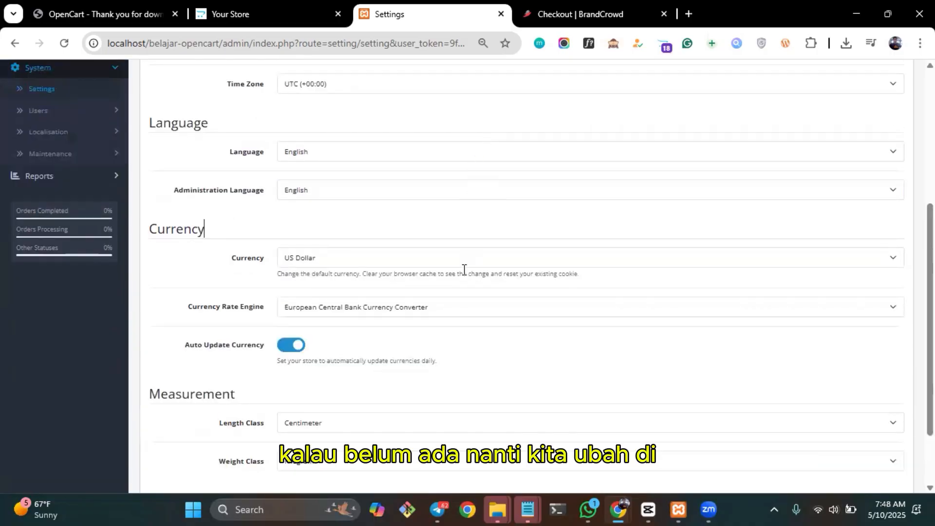
pyautogui.scroll(1, 464, 270)
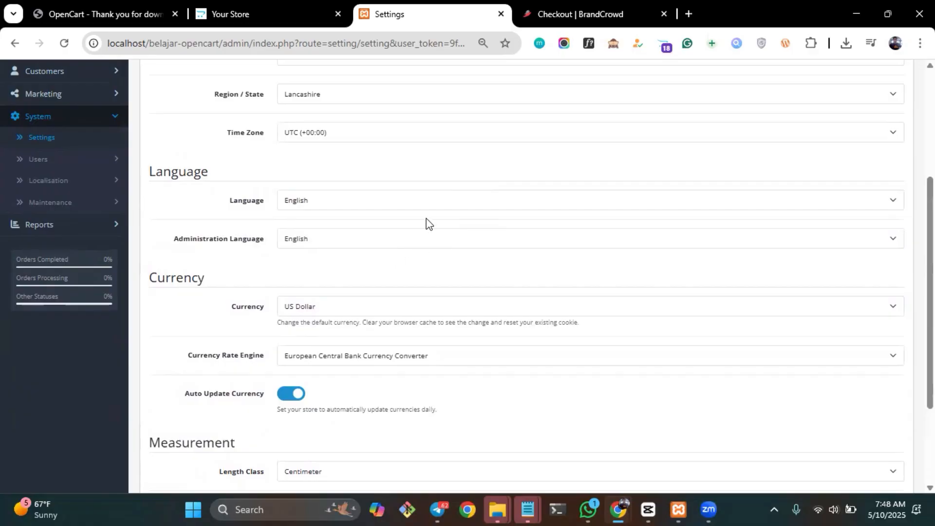
pyautogui.scroll(1, 482, 193)
pyautogui.scroll(3, 482, 195)
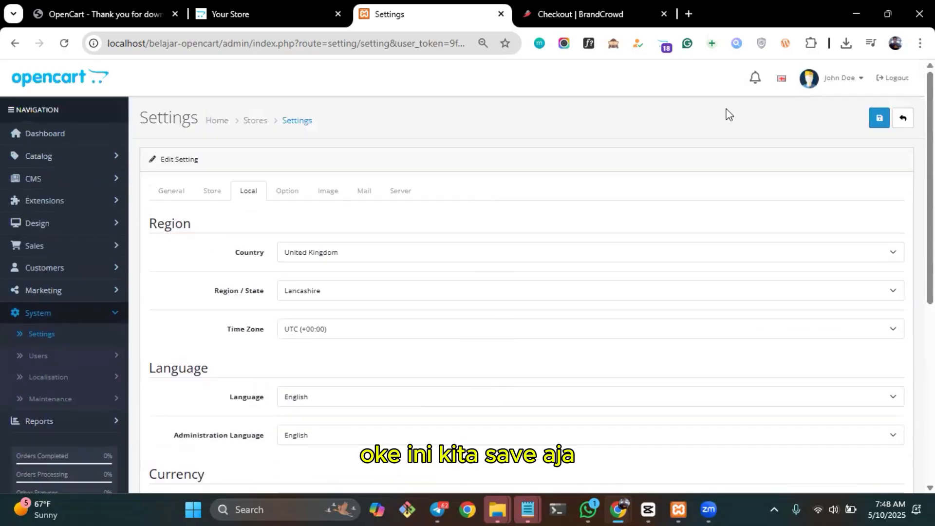
pyautogui.click(879, 118)
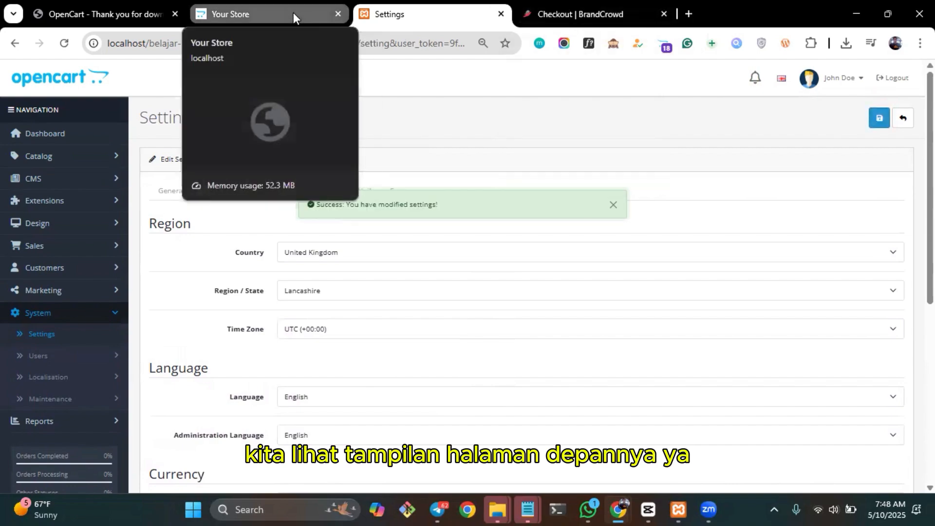
# Check the store logo on the reloaded storefront home page and open the featured MacBook's product page.
pyautogui.click(271, 6)
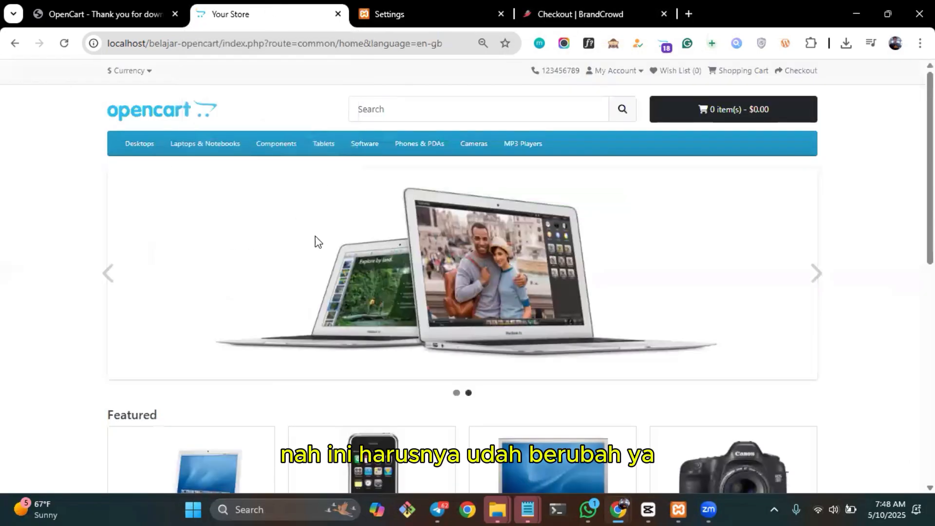
pyautogui.click(190, 116)
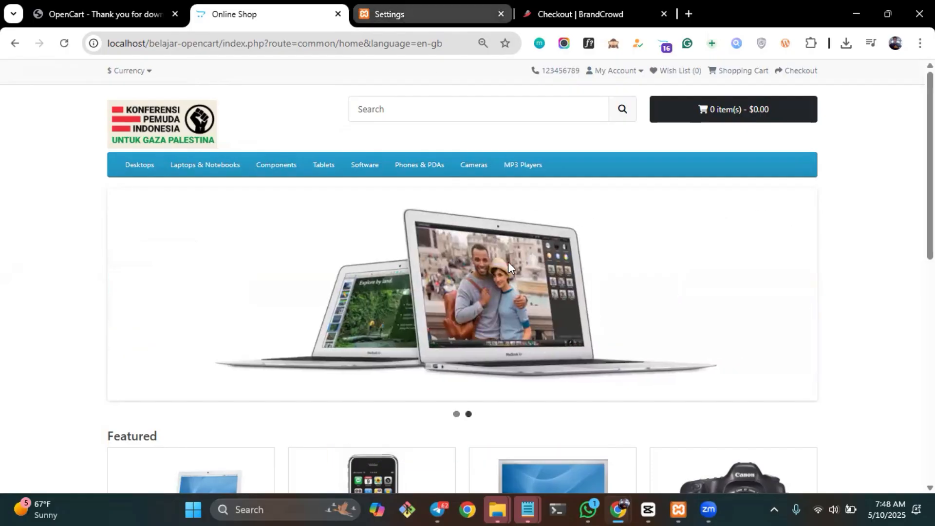
pyautogui.scroll(-5, 510, 263)
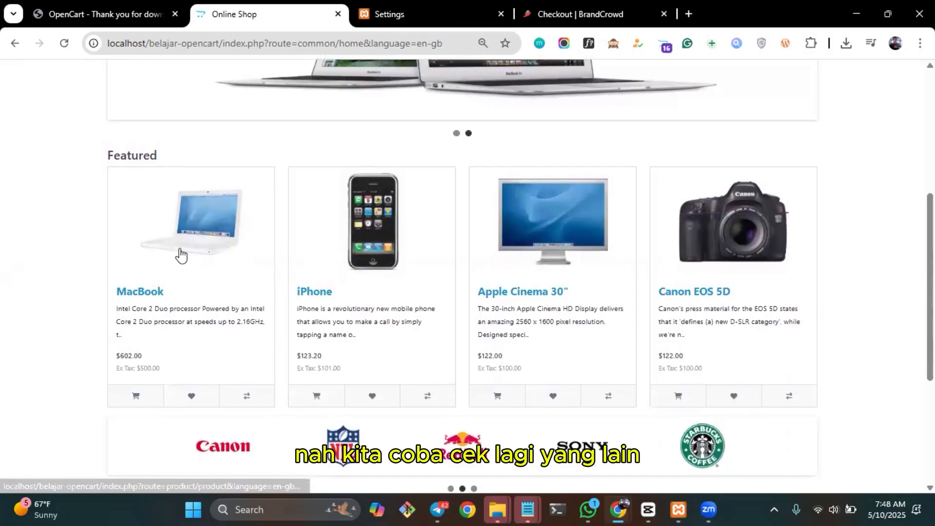
pyautogui.click(180, 253)
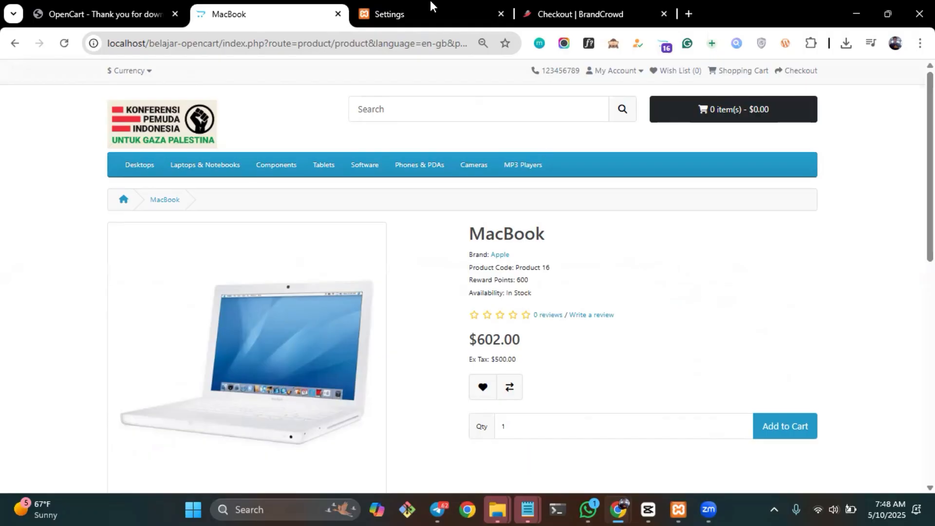
# Return to the administration and open the Apple Cinema 30" product from the catalog's product list for editing.
pyautogui.click(401, 11)
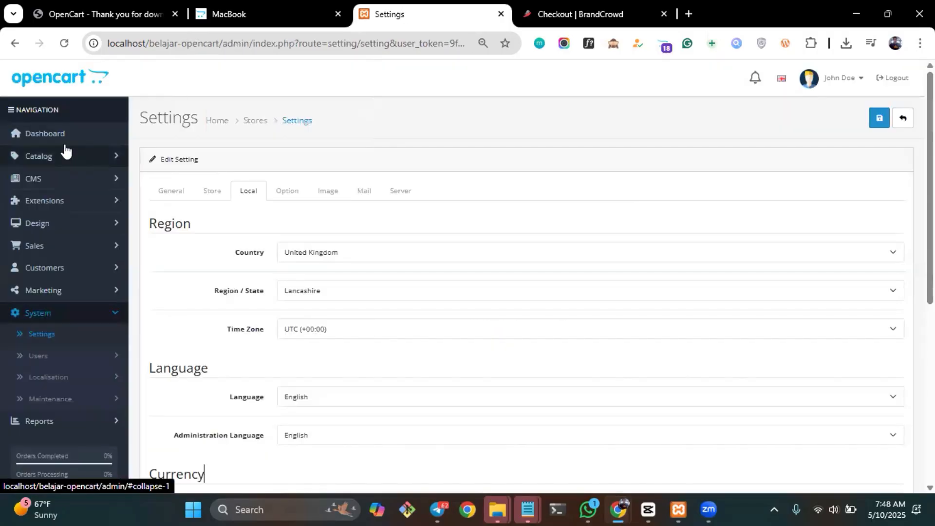
pyautogui.click(115, 160)
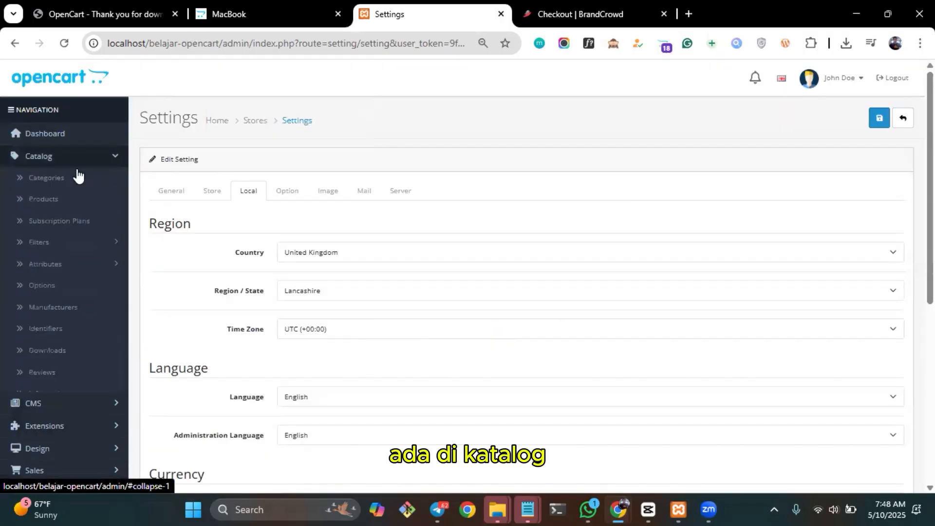
pyautogui.click(47, 198)
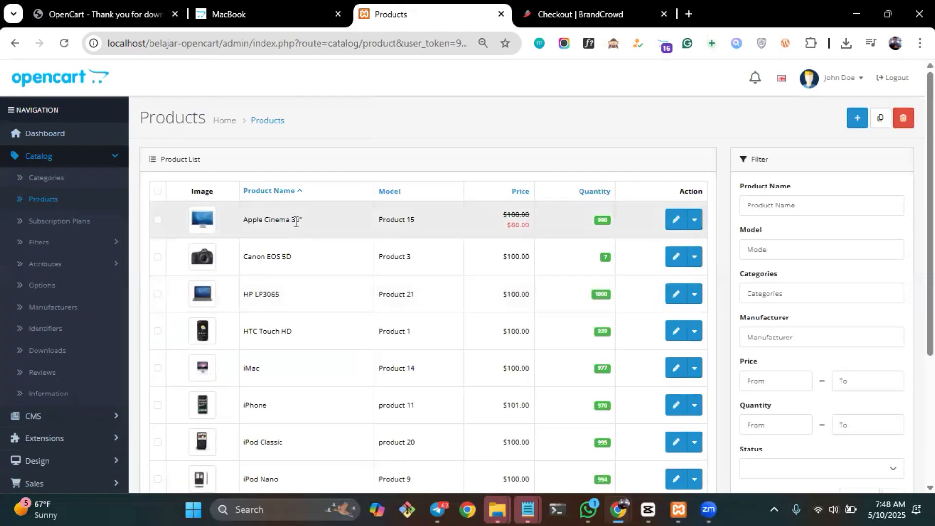
pyautogui.scroll(-4, 434, 306)
pyautogui.scroll(4, 434, 306)
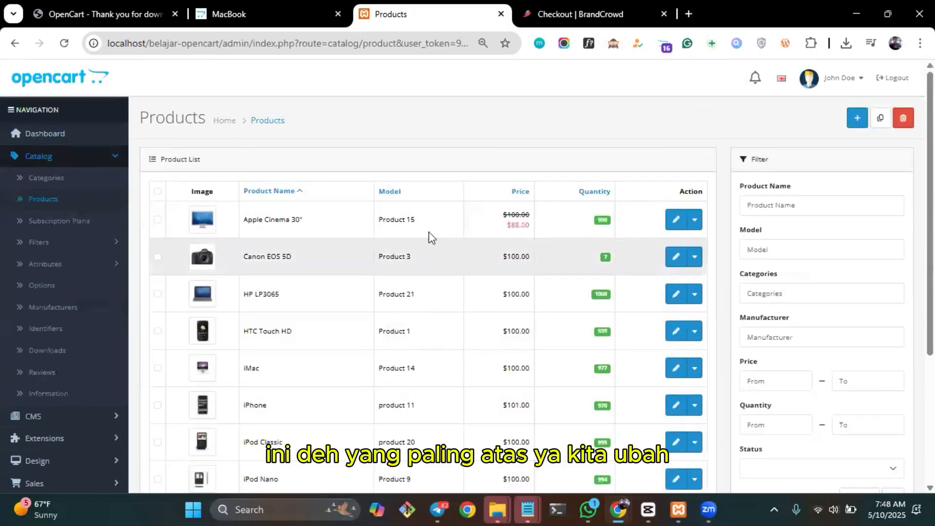
pyautogui.click(671, 219)
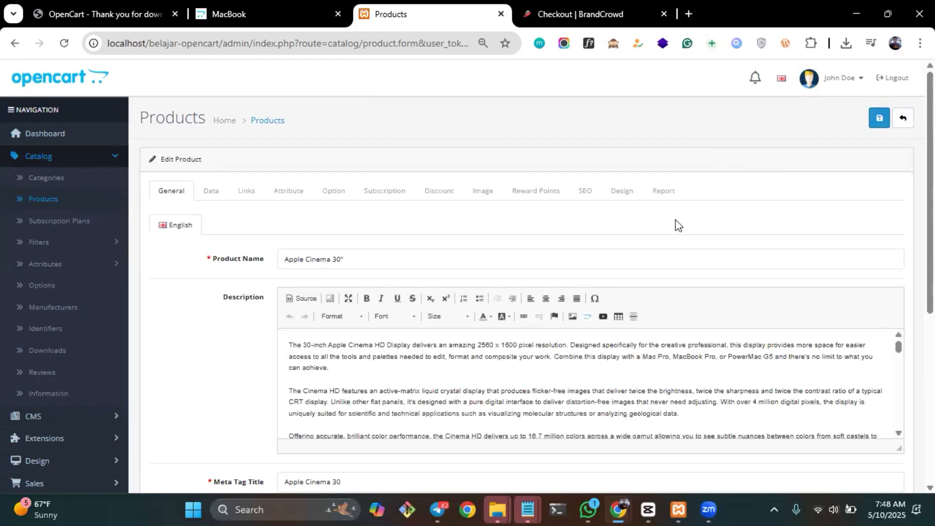
# Change the product name to Apple TV 30" and the meta tag title to Apple TV 30.
pyautogui.tripleClick(315, 256)
pyautogui.click(315, 256)
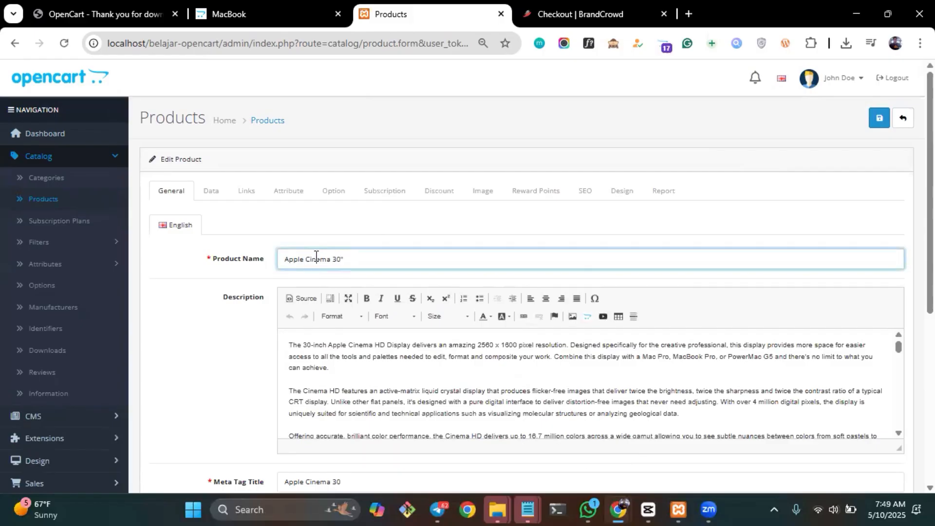
pyautogui.doubleClick(316, 255)
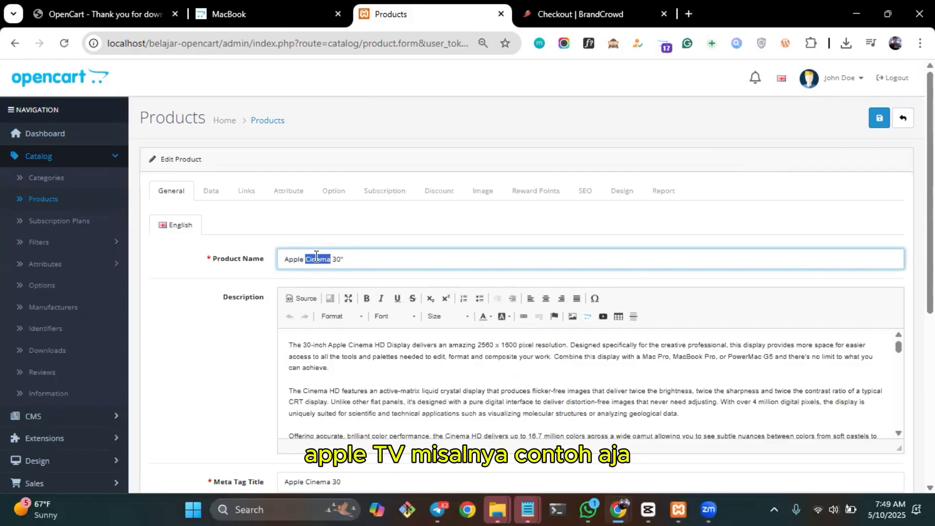
pyautogui.write('TV')
pyautogui.scroll(-4, 706, 204)
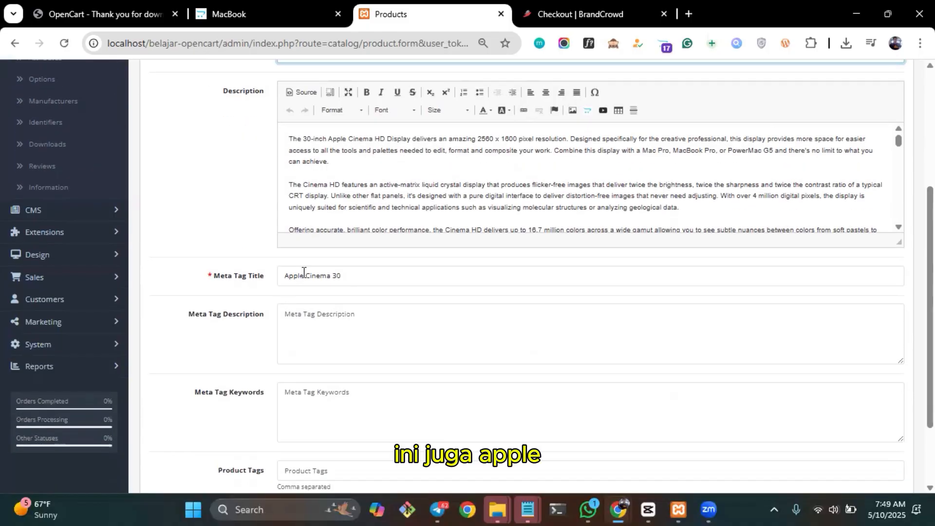
pyautogui.doubleClick(314, 276)
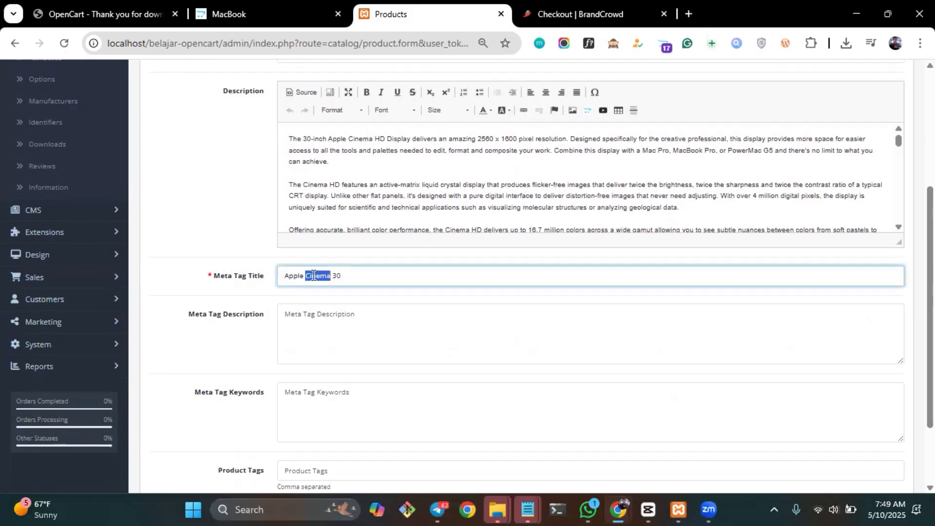
pyautogui.write('TV')
pyautogui.scroll(4, 510, 97)
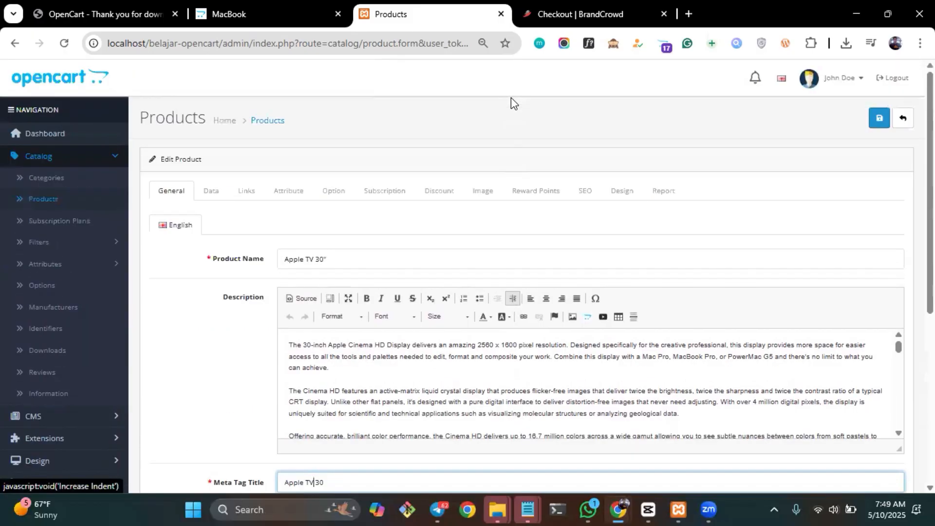
# Check the product's price and stock data and save the modified product.
pyautogui.click(209, 196)
pyautogui.scroll(-5, 355, 257)
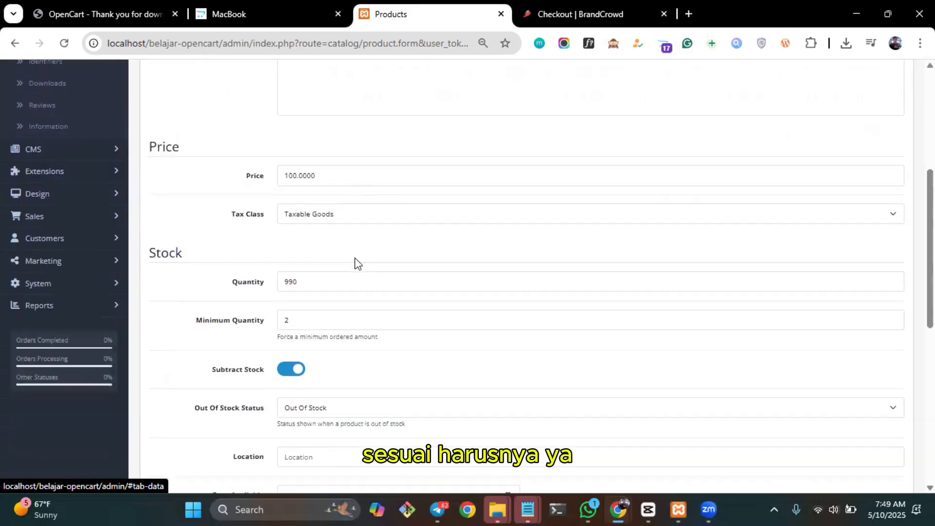
pyautogui.scroll(7, 355, 257)
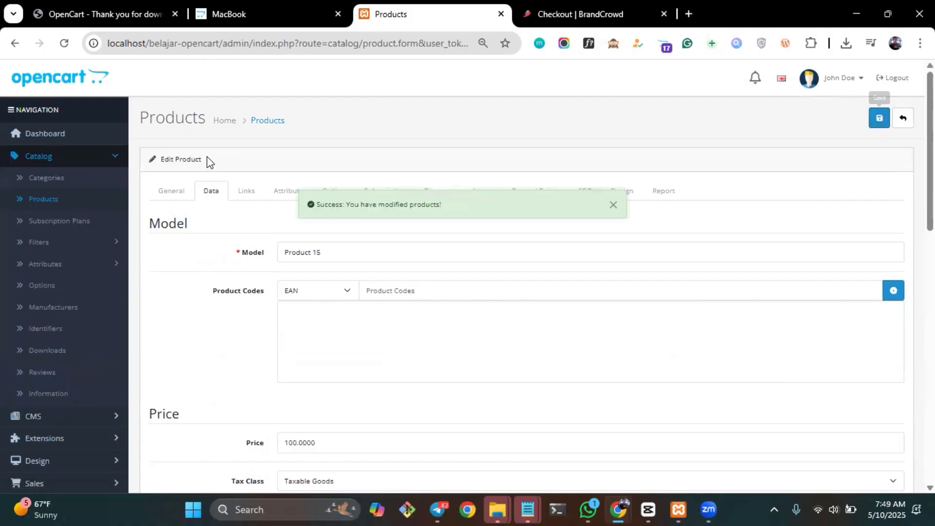
# Check the system's localisation options, and open the default store's settings from the store list to look through them.
pyautogui.scroll(-4, 82, 252)
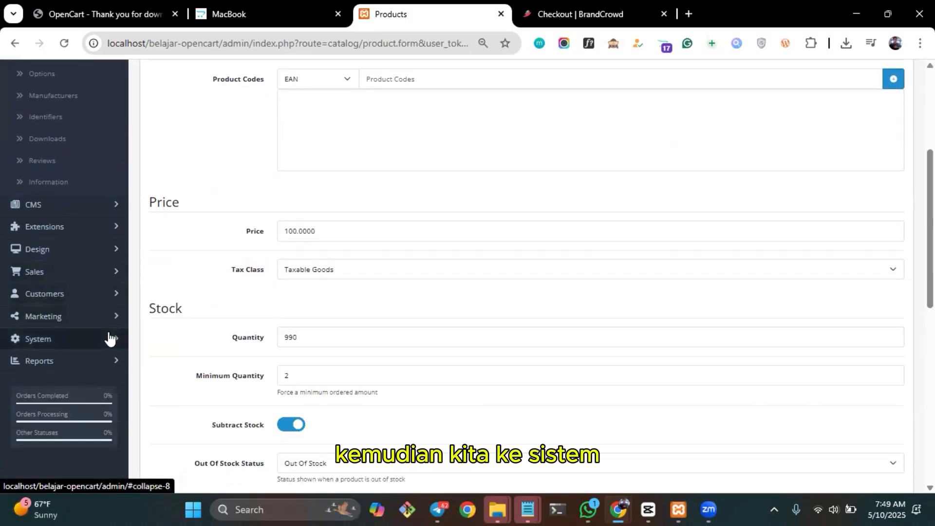
pyautogui.click(109, 337)
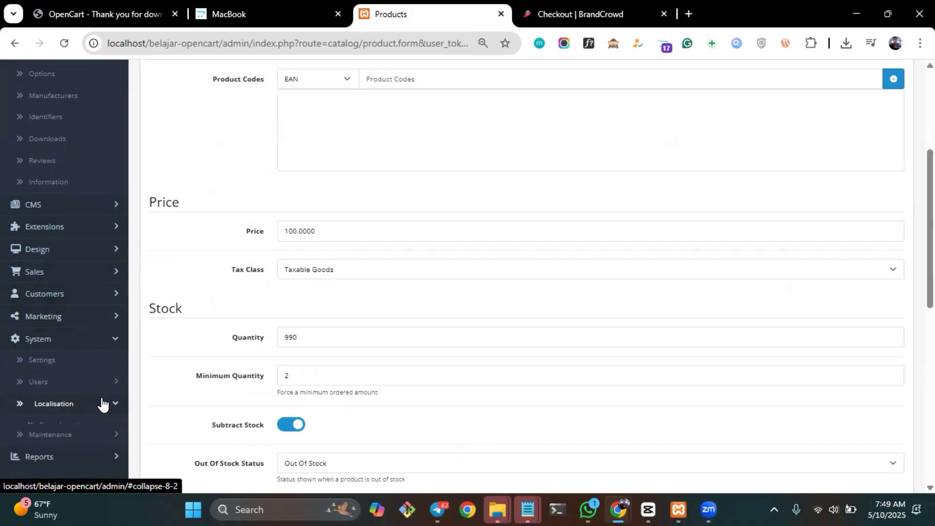
pyautogui.click(102, 403)
pyautogui.scroll(-2, 73, 317)
pyautogui.click(46, 255)
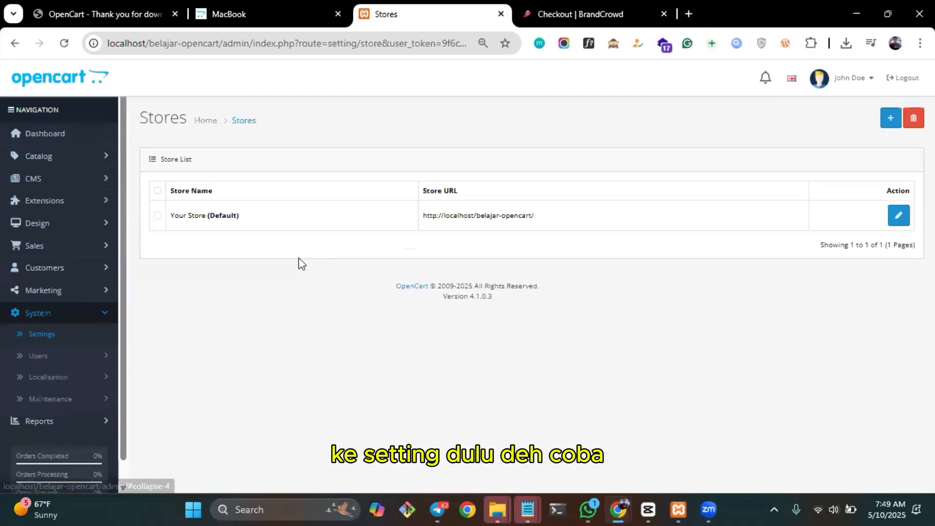
pyautogui.click(899, 215)
pyautogui.scroll(-5, 337, 310)
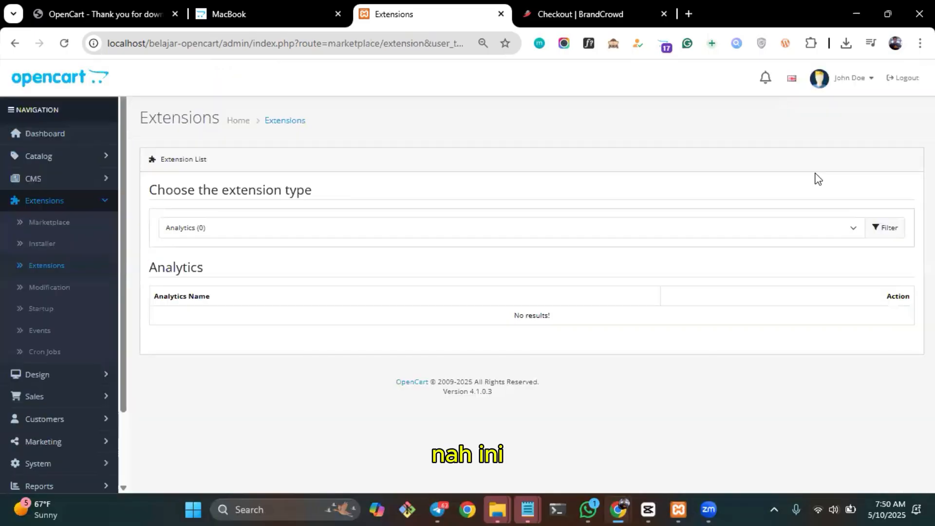
# Filter the extension list to the Payments type and install the Bank Transfer payment method.
pyautogui.click(854, 228)
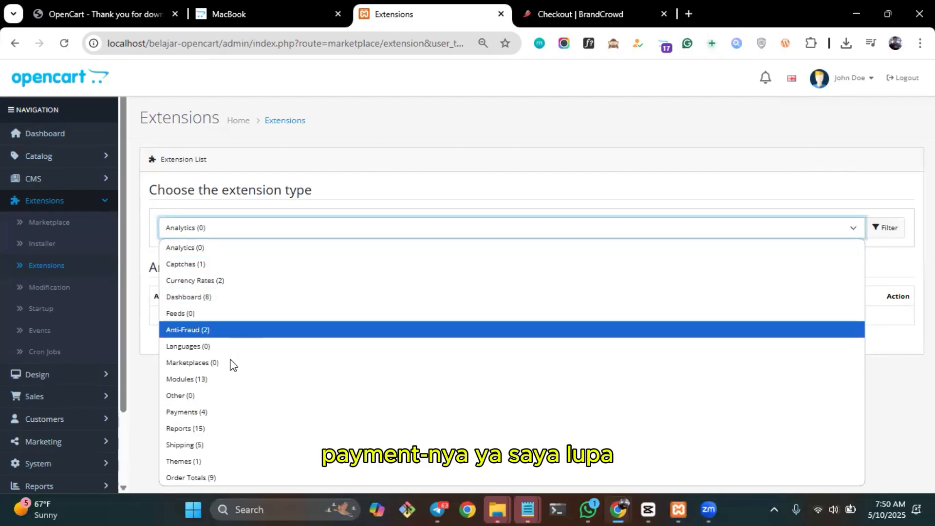
pyautogui.click(209, 412)
pyautogui.scroll(-3, 694, 305)
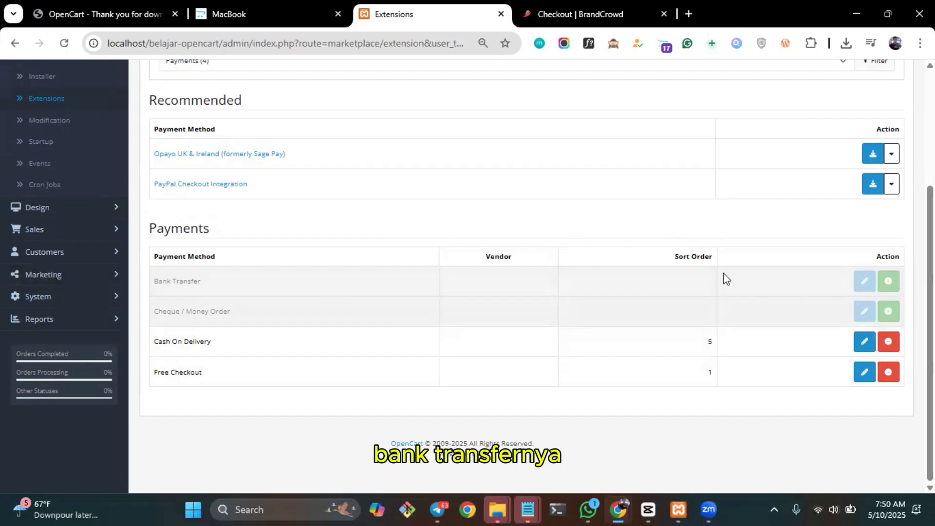
pyautogui.click(890, 283)
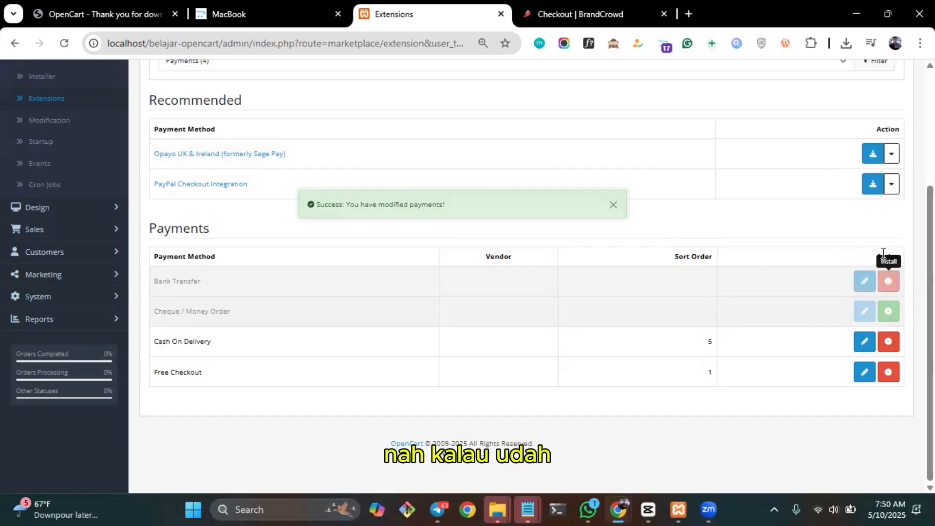
# Open the Bank Transfer payment method for editing and enable its status.
pyautogui.click(864, 281)
pyautogui.scroll(-1, 458, 261)
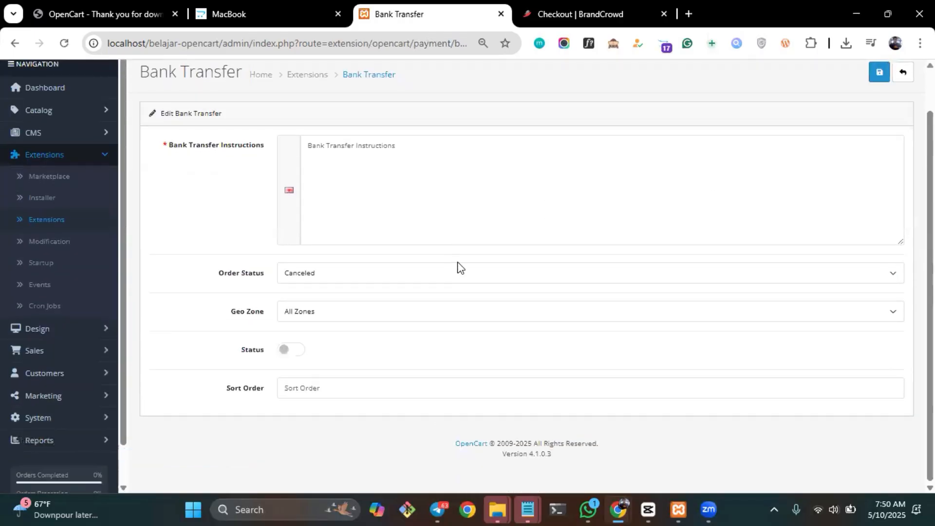
pyautogui.click(287, 351)
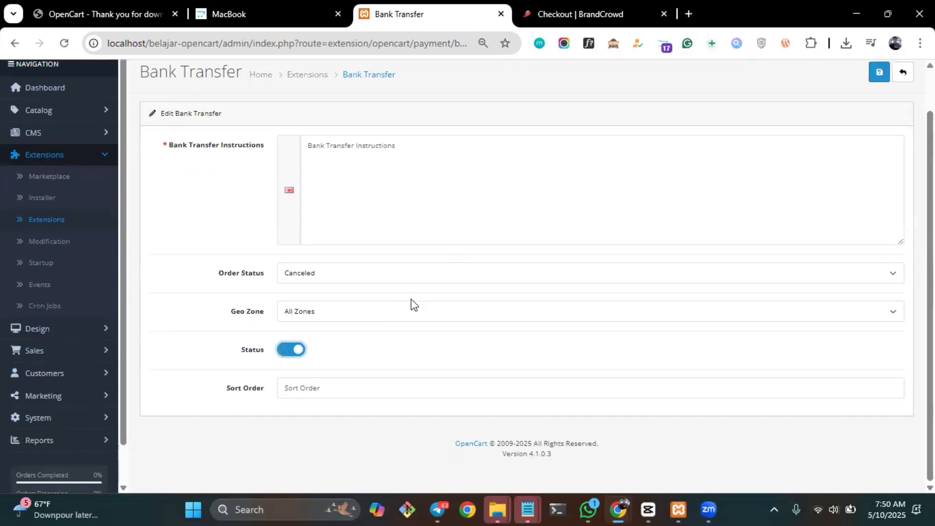
# Fill in the bank transfer instructions with "Silakan Transfer ke no Rek Bank ABC", the account number, "a/n" and the account holder's name.
pyautogui.click(378, 190)
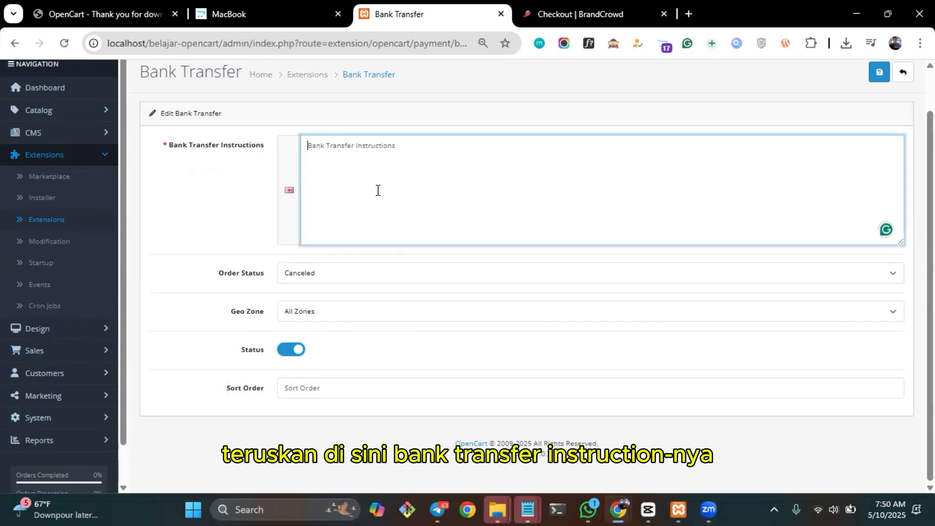
pyautogui.write('S')
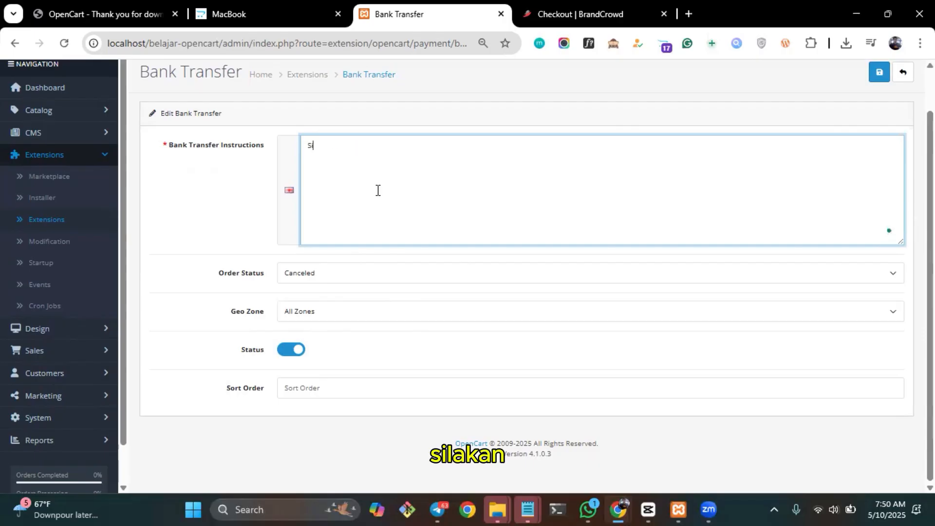
pyautogui.write('ilakan ')
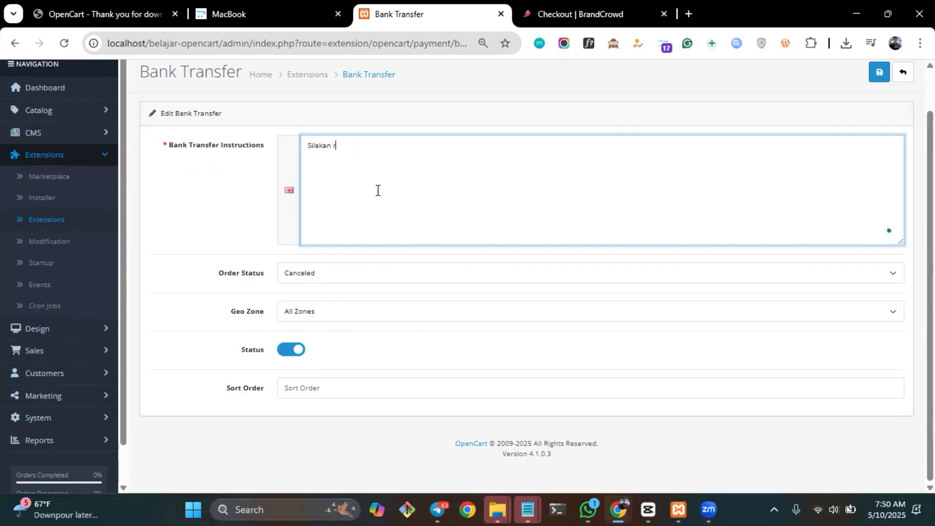
pyautogui.write('Trans')
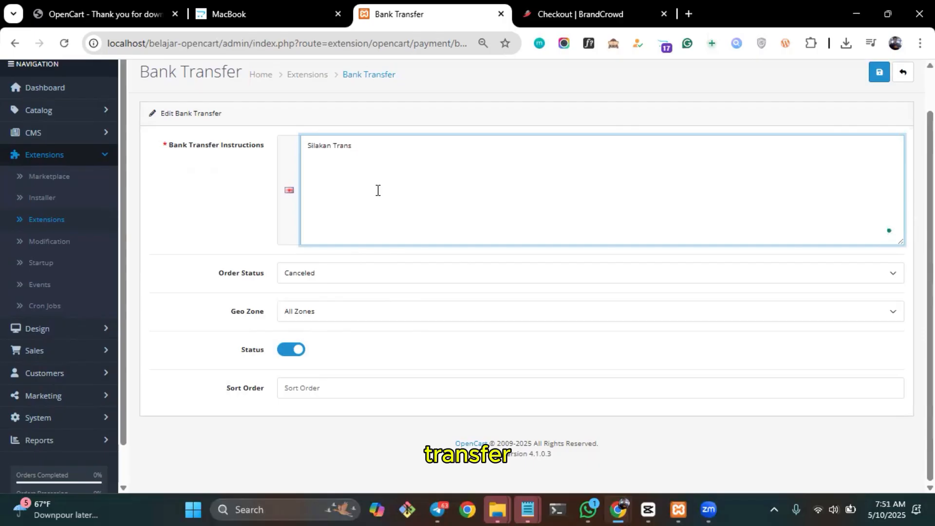
pyautogui.write('fer ke ')
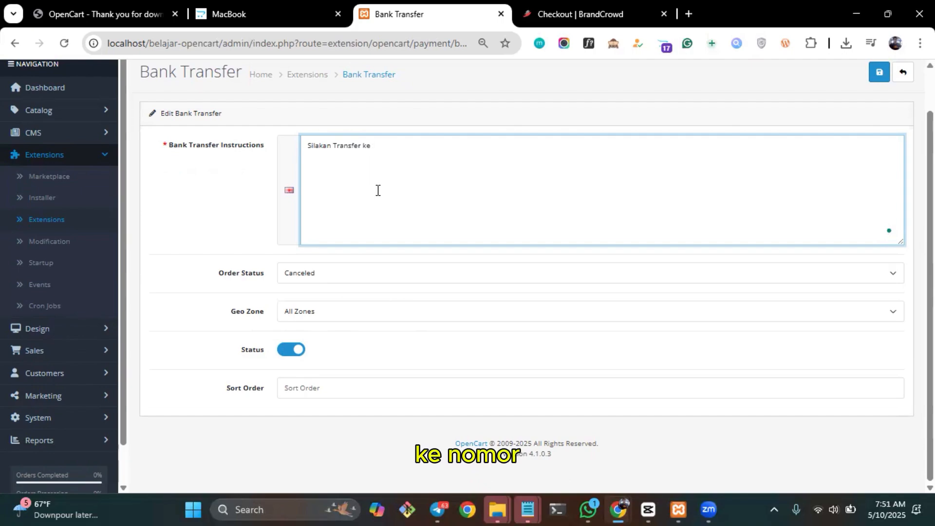
pyautogui.write('no Rek')
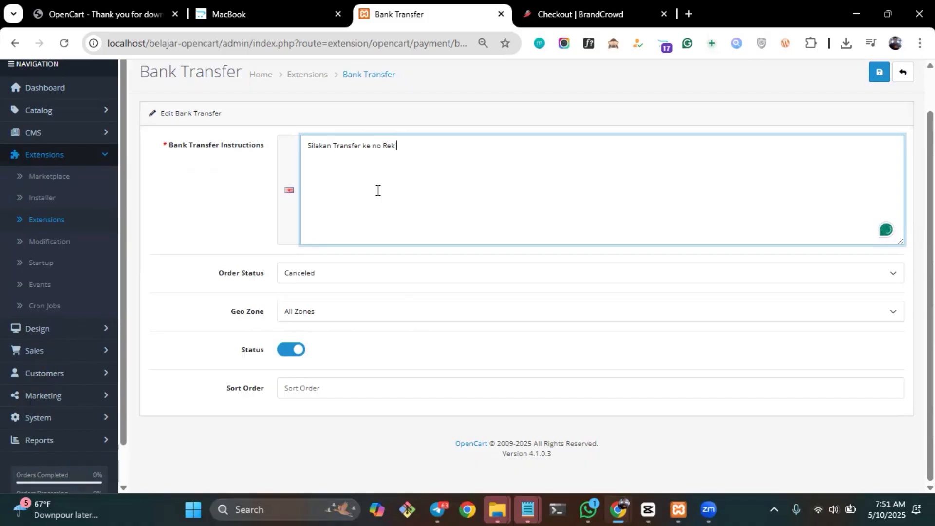
pyautogui.write(' Bank')
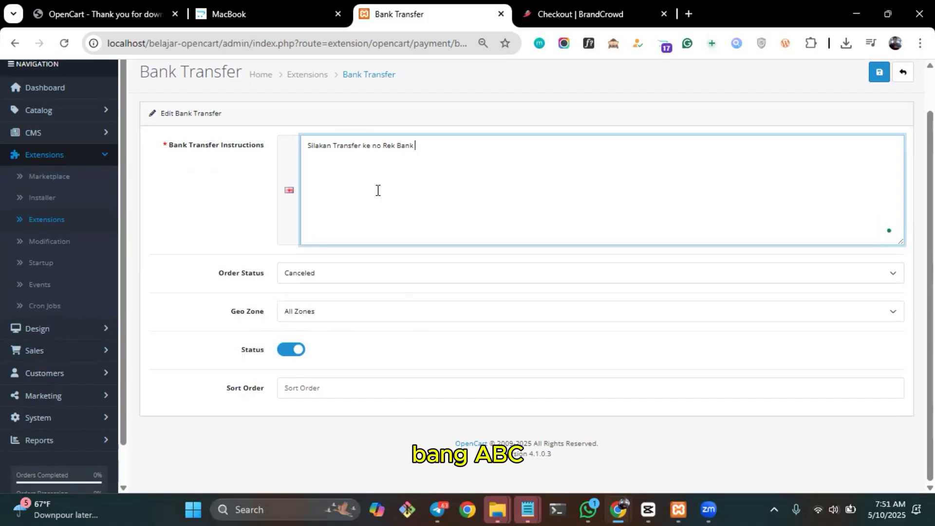
pyautogui.write(' ABC')
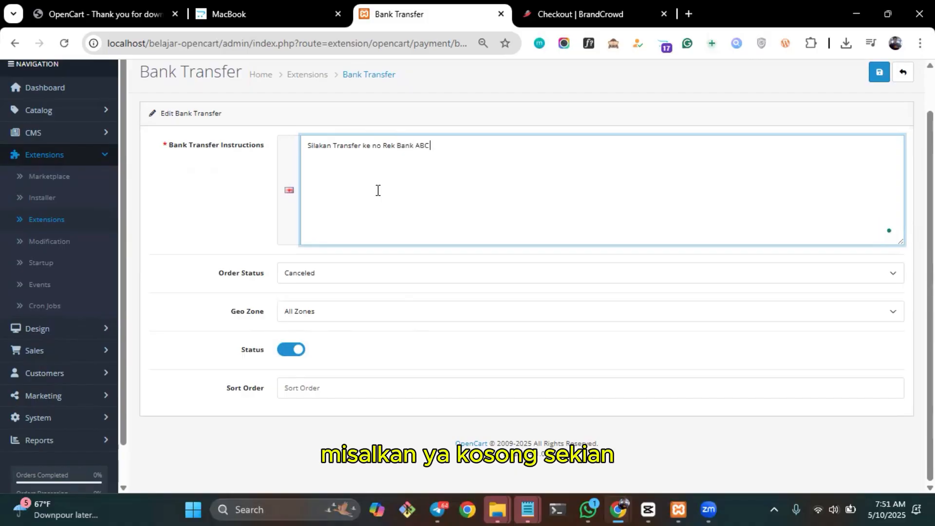
pyautogui.write(' 0123456789 a/n ')
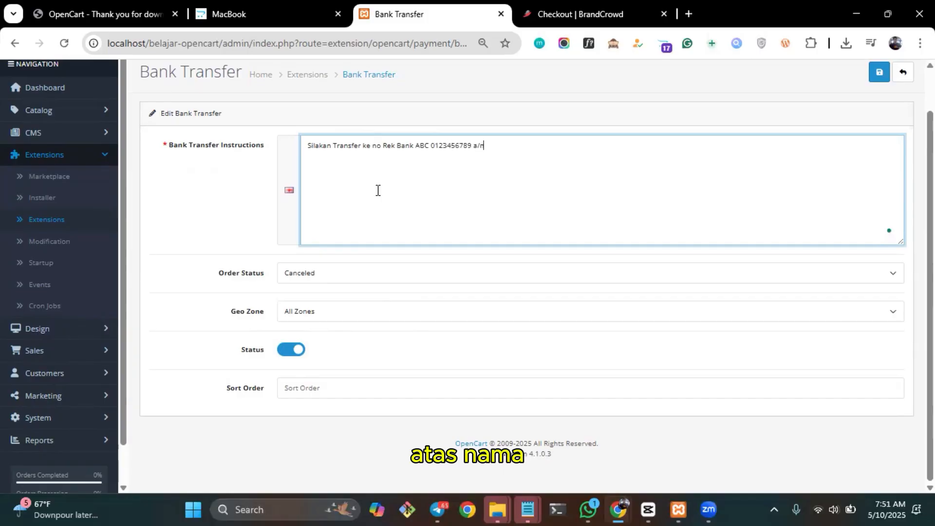
pyautogui.write('Asep')
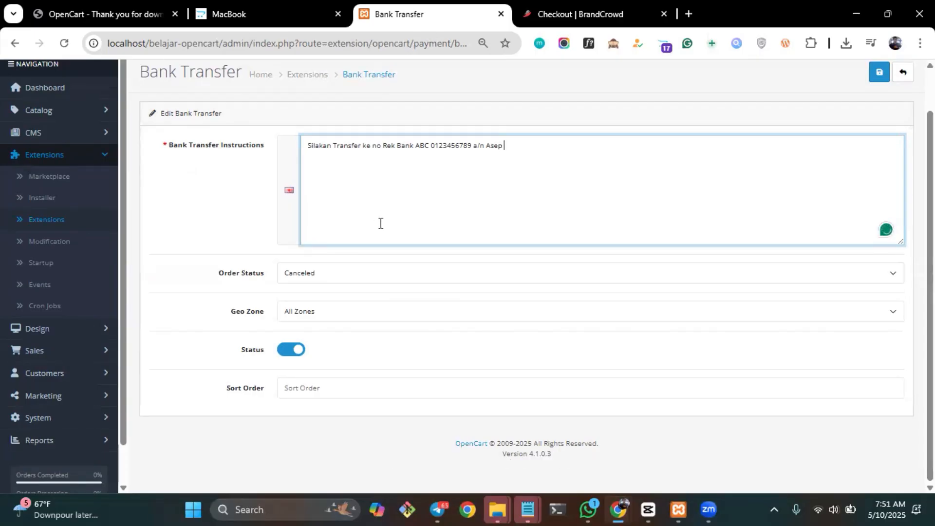
# Set the bank transfer's order status to Pending and geo zone to UK Shipping, and save the details.
pyautogui.click(356, 279)
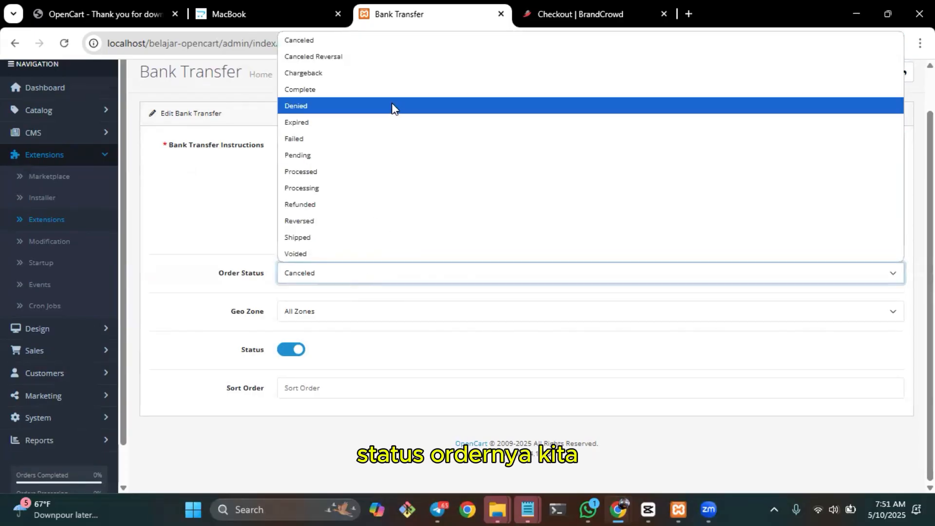
pyautogui.click(351, 155)
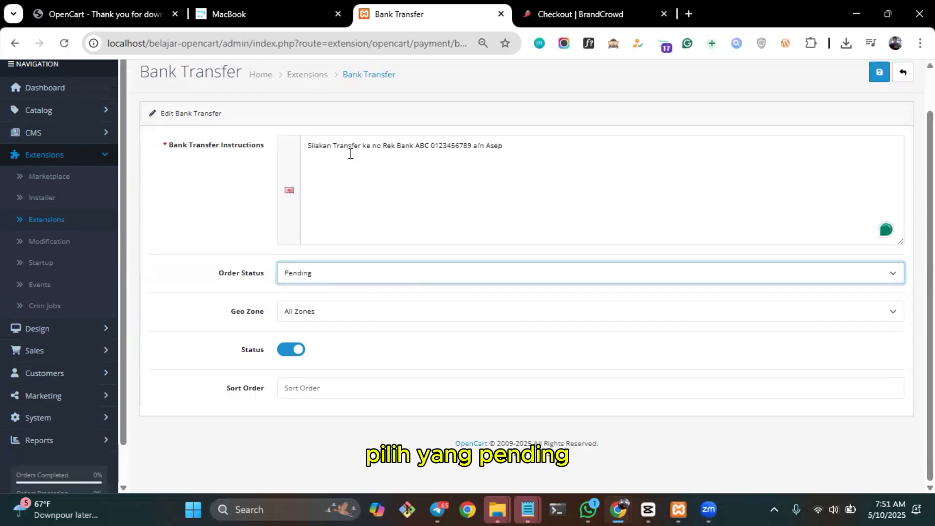
pyautogui.click(418, 312)
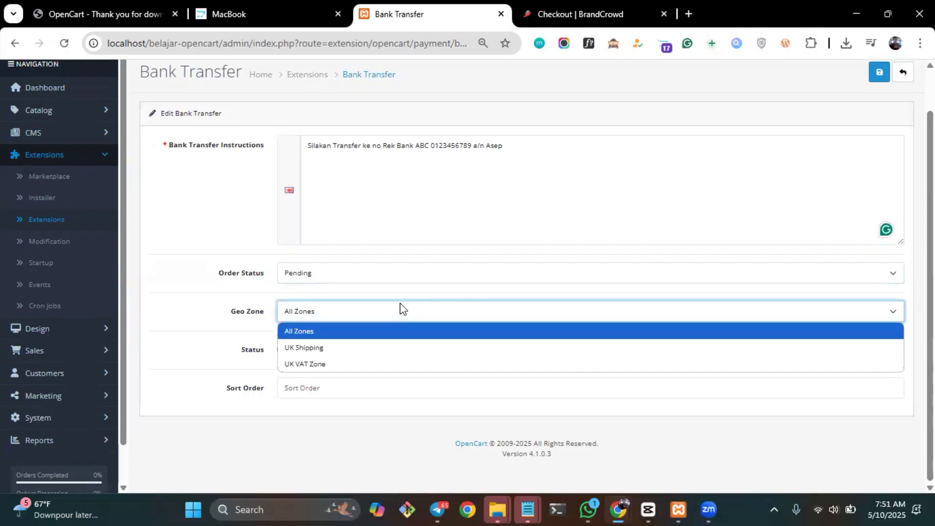
pyautogui.click(339, 353)
pyautogui.scroll(1, 591, 262)
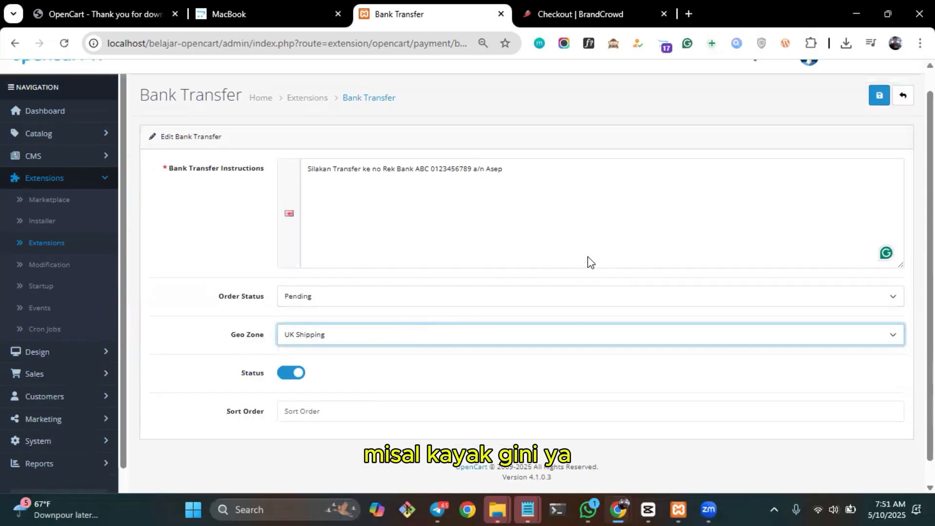
pyautogui.scroll(1, 591, 262)
pyautogui.click(879, 118)
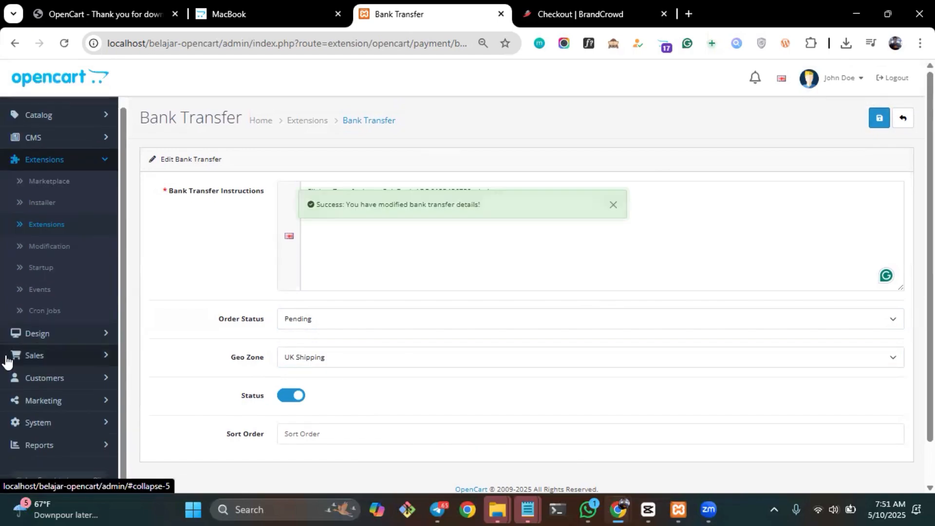
# Open the store's list of currencies in the system localisation settings.
pyautogui.scroll(1, 8, 359)
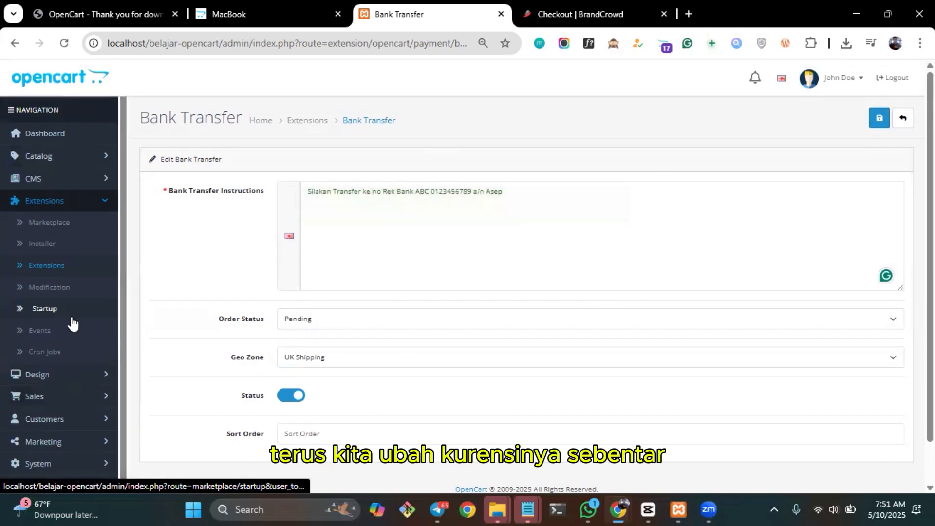
pyautogui.scroll(-1, 72, 323)
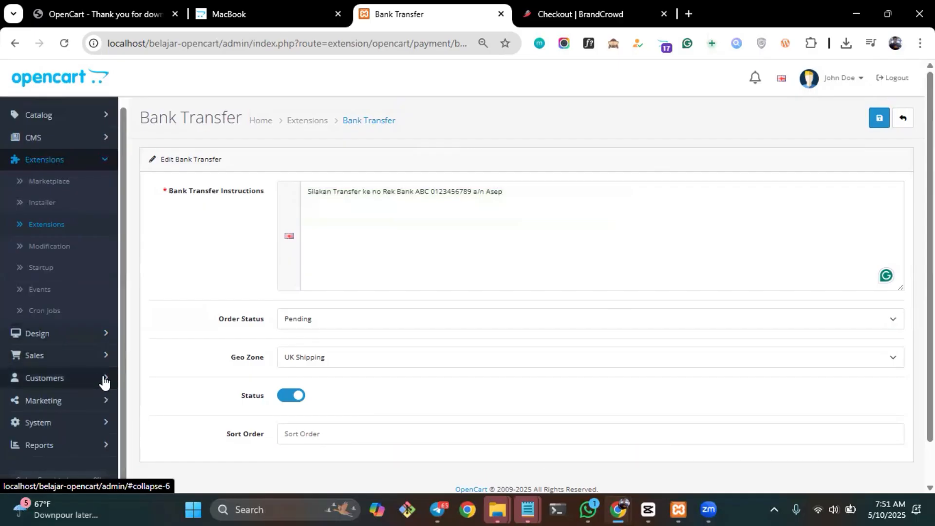
pyautogui.click(102, 431)
pyautogui.scroll(-2, 103, 433)
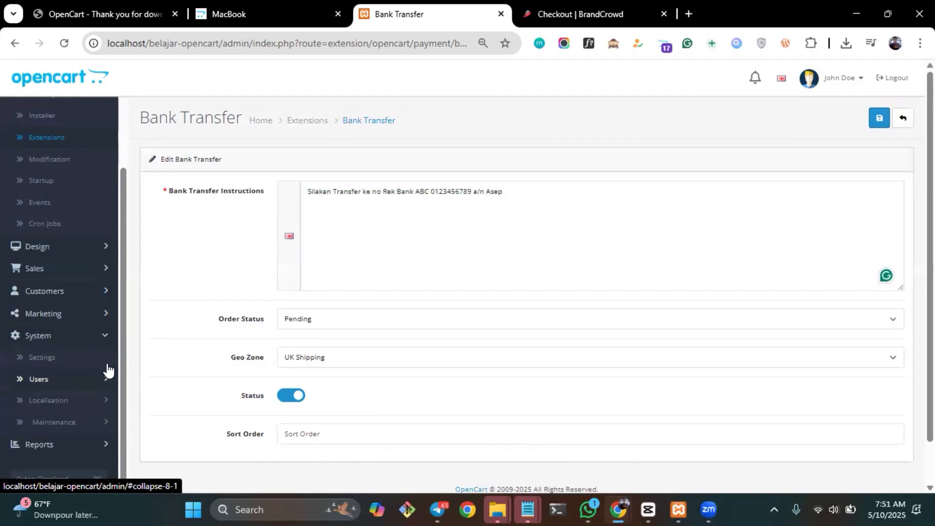
pyautogui.click(106, 401)
pyautogui.scroll(-6, 97, 341)
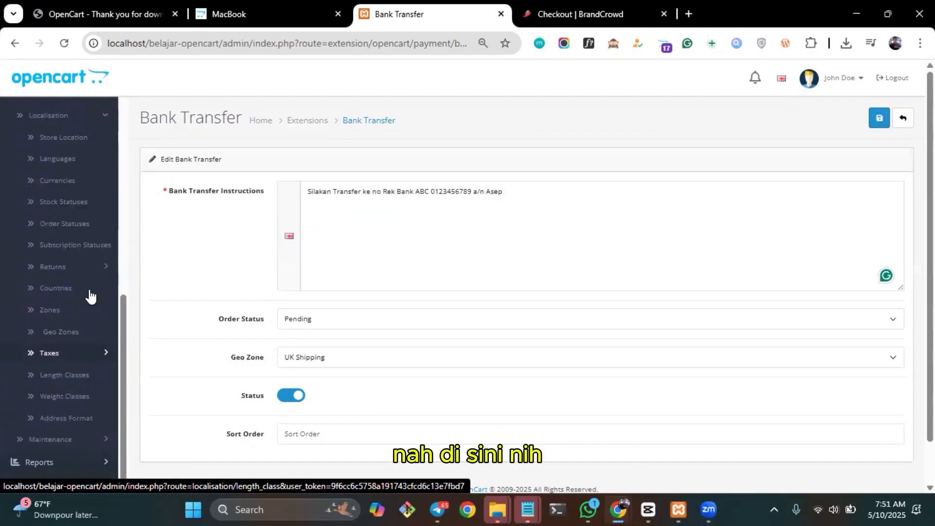
pyautogui.click(67, 191)
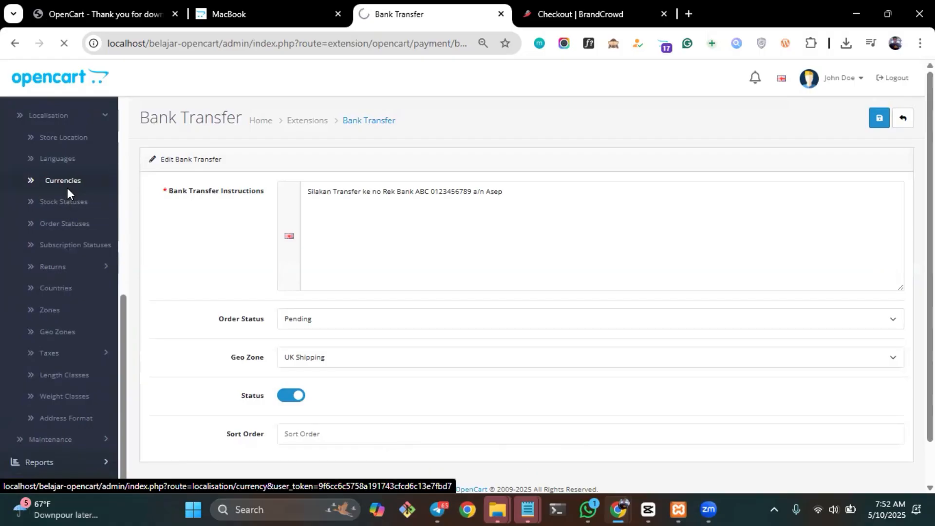
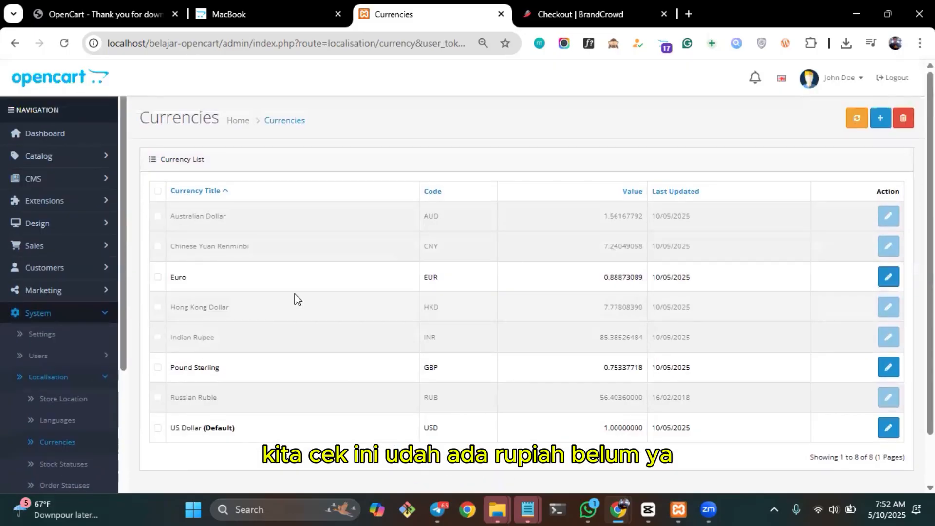
# Start a new currency in the currency list with the title Rupiah and the code IDR.
pyautogui.scroll(-1, 296, 298)
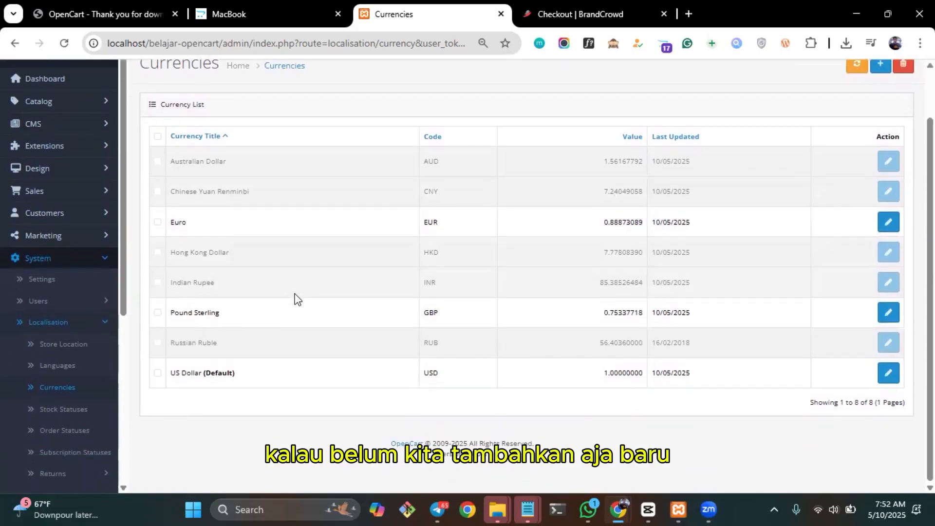
pyautogui.scroll(1, 295, 298)
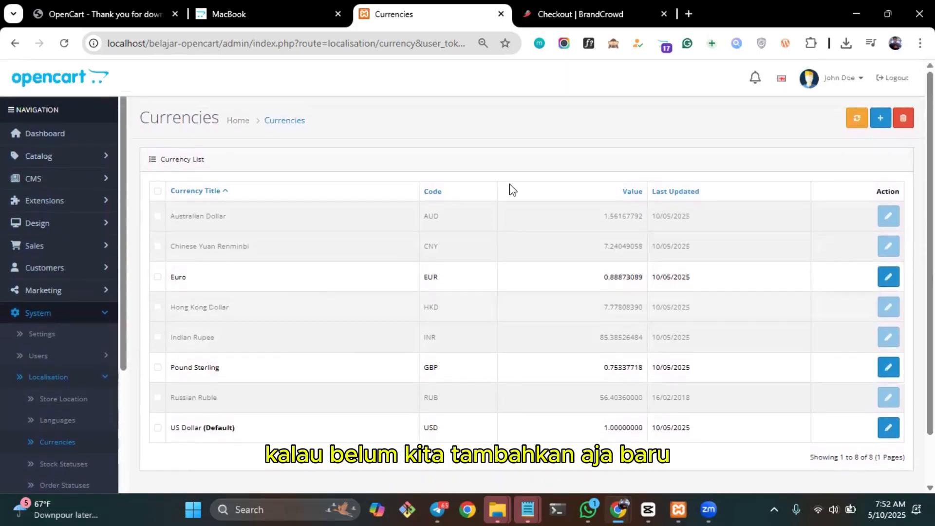
pyautogui.click(880, 118)
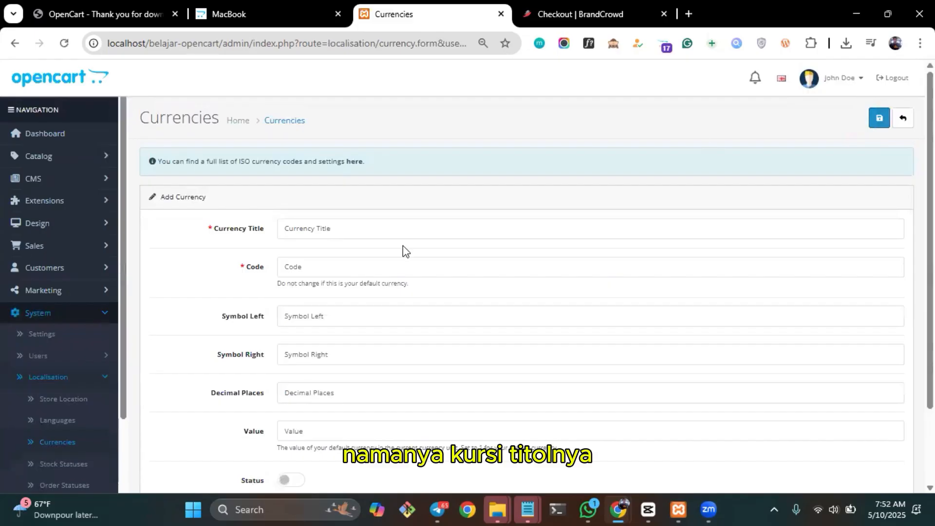
pyautogui.click(399, 231)
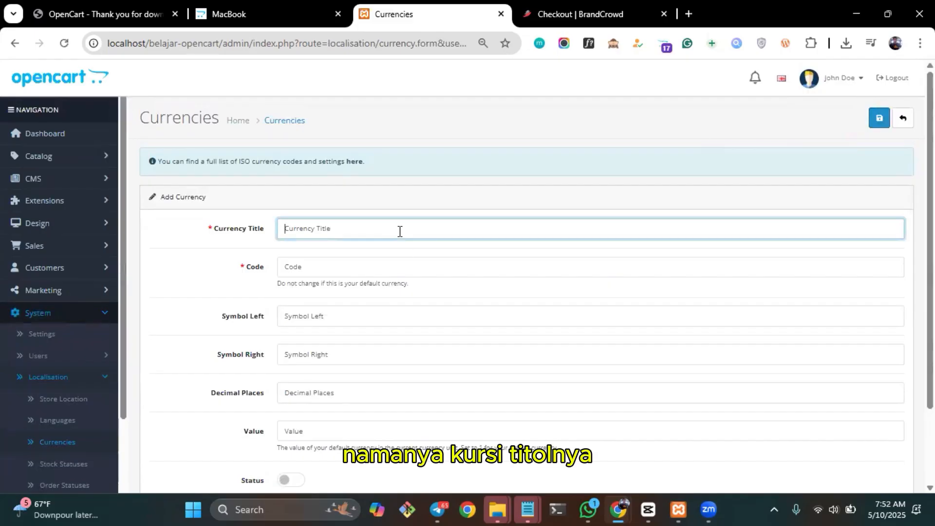
pyautogui.write('Rupiah')
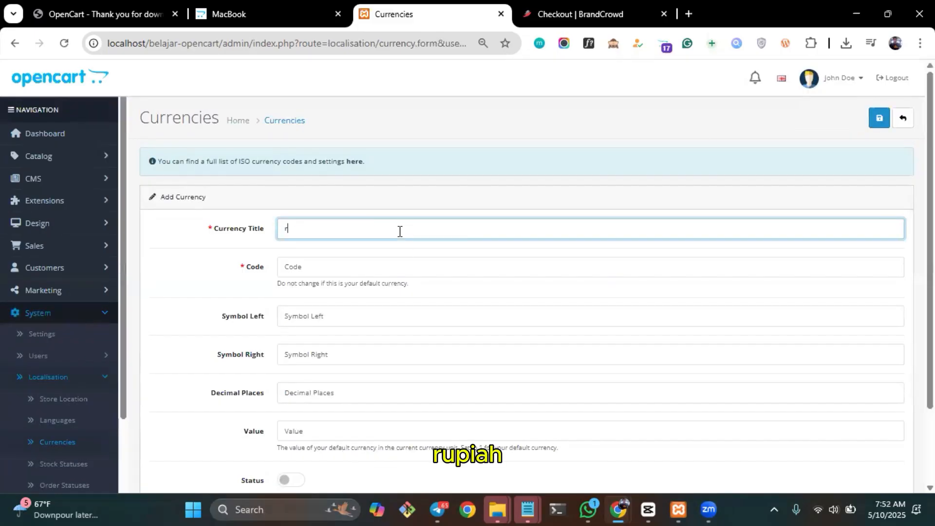
pyautogui.press('Tab')
pyautogui.write('IDR')
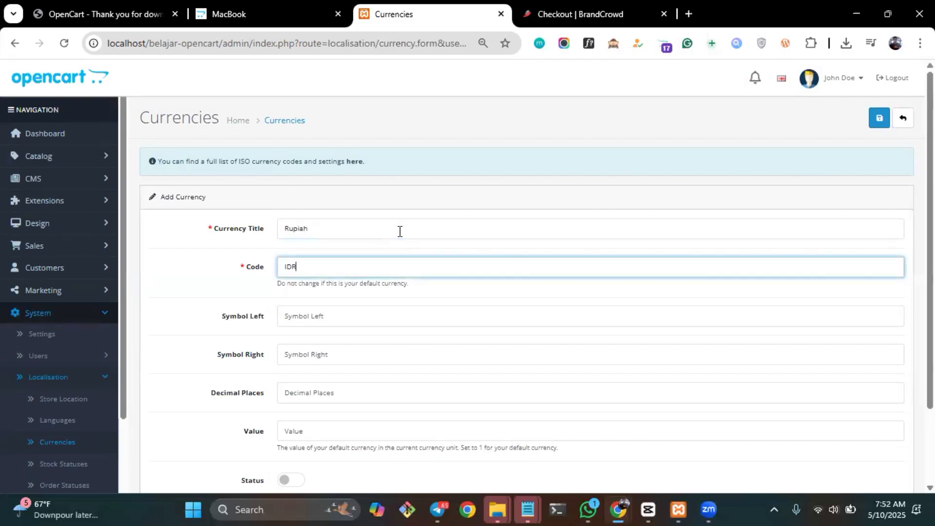
# Enter Rp as the Rupiah currency's right-hand symbol and set its value to 1.
pyautogui.click(337, 352)
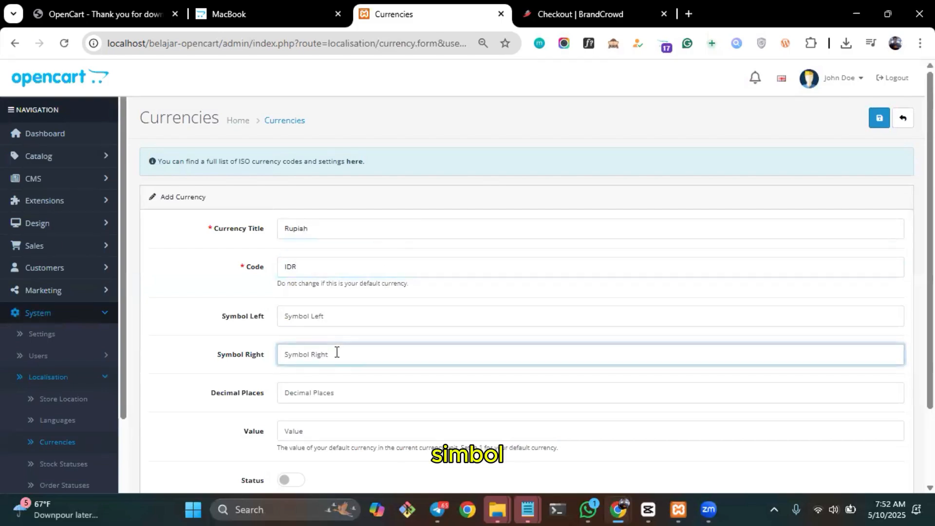
pyautogui.write('R')
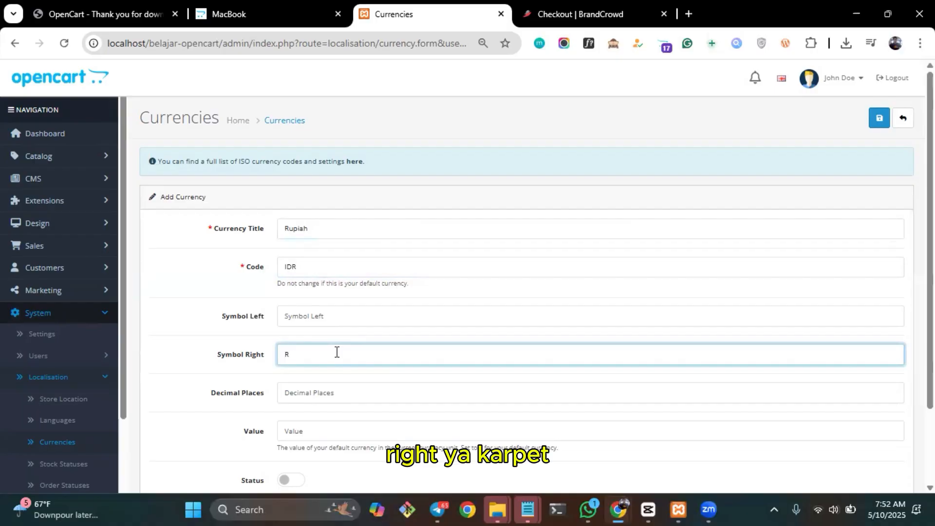
pyautogui.write('p')
pyautogui.scroll(-2, 334, 351)
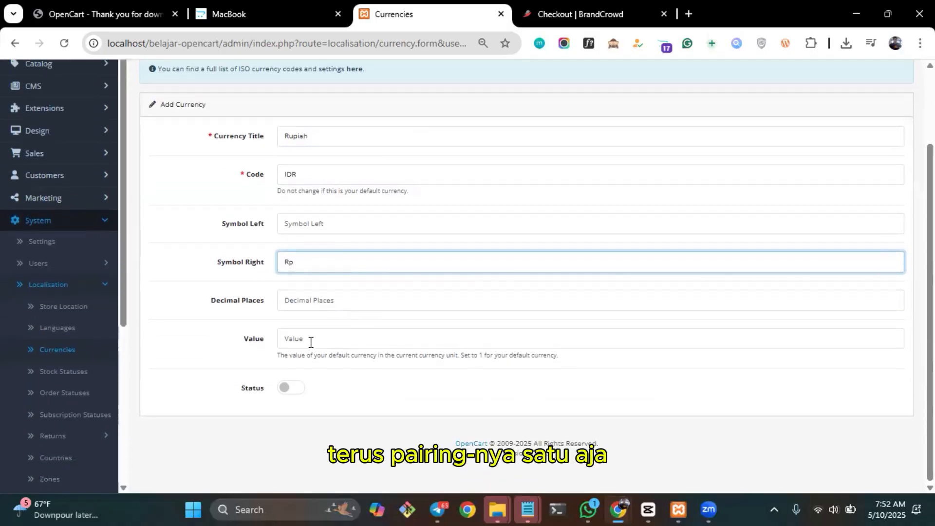
pyautogui.click(307, 342)
pyautogui.write('1')
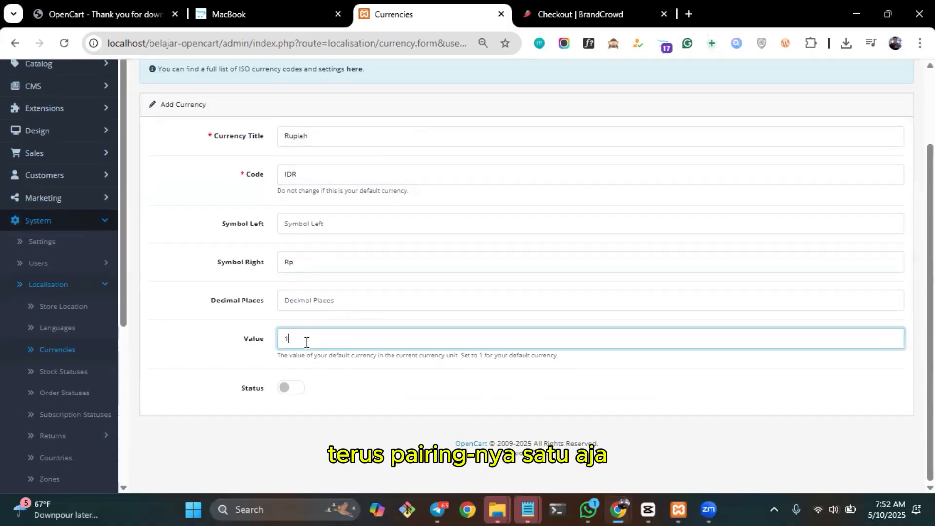
# Enable the new Rupiah currency's status and save the currency.
pyautogui.click(290, 384)
pyautogui.click(290, 387)
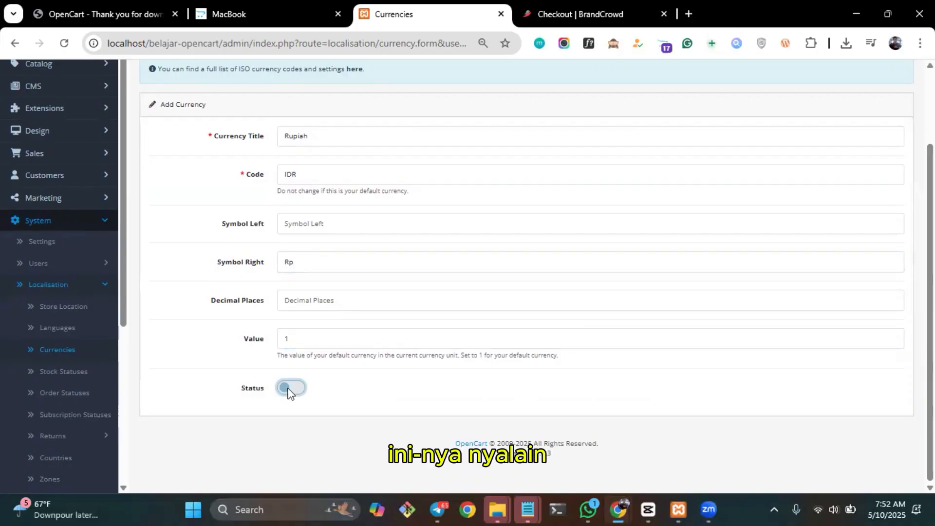
pyautogui.scroll(2, 480, 320)
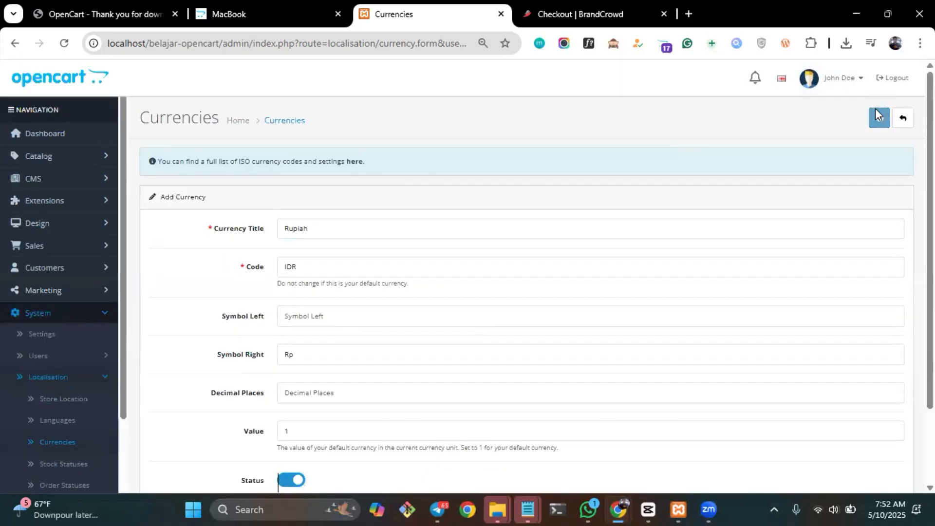
pyautogui.click(877, 116)
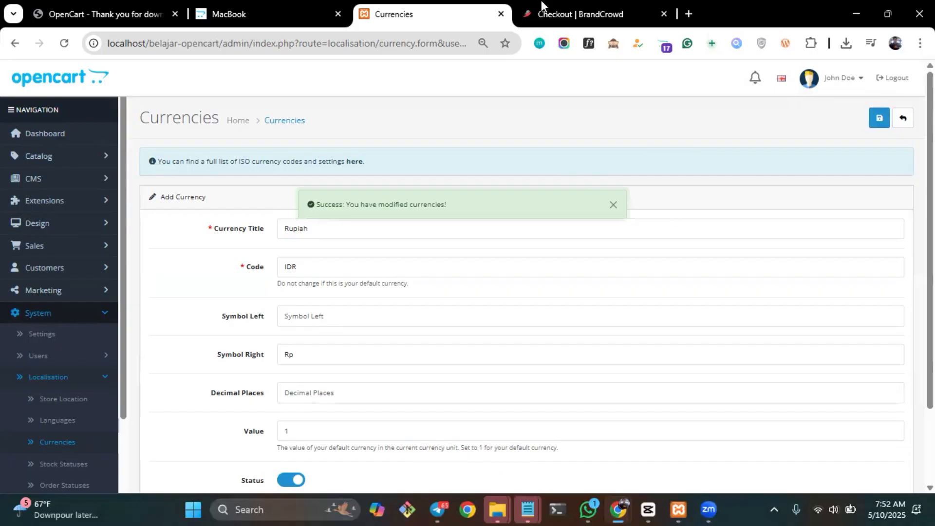
# Switch the storefront's display currency to Rupiah on the MacBook product page.
pyautogui.click(251, 10)
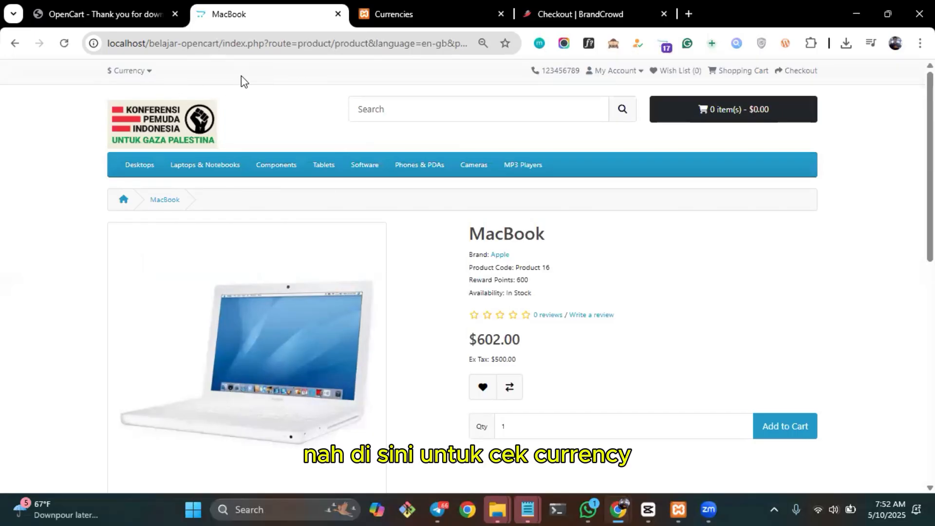
pyautogui.click(149, 72)
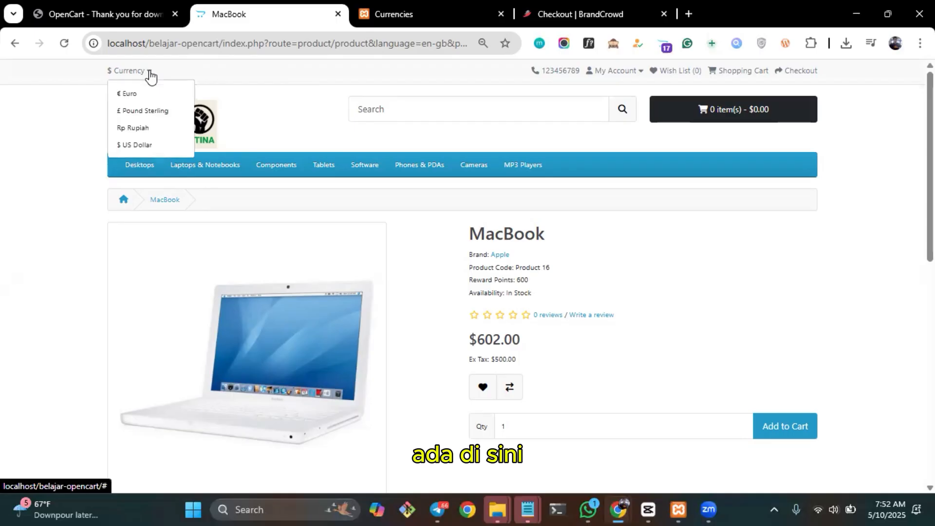
pyautogui.click(130, 136)
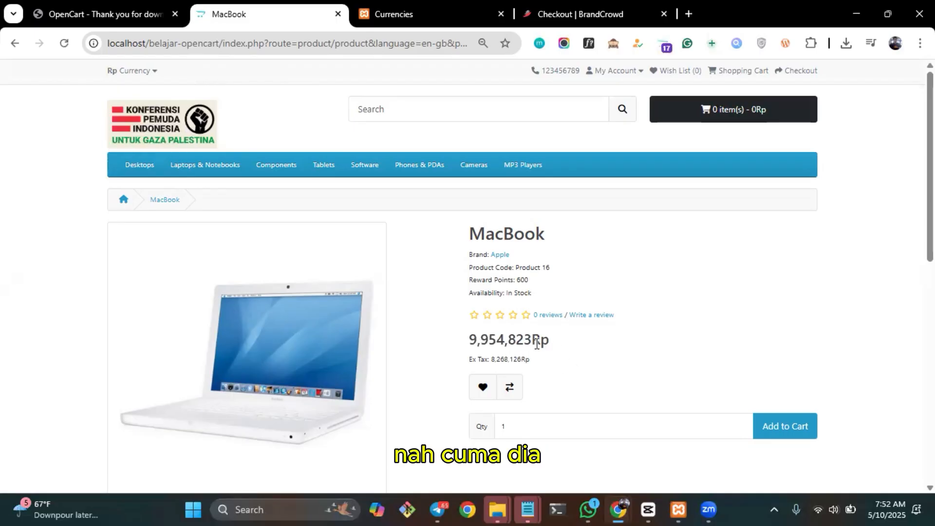
# Move the Rp symbol of the Rupiah currency from Symbol Right to Symbol Left and save the change.
pyautogui.click(440, 13)
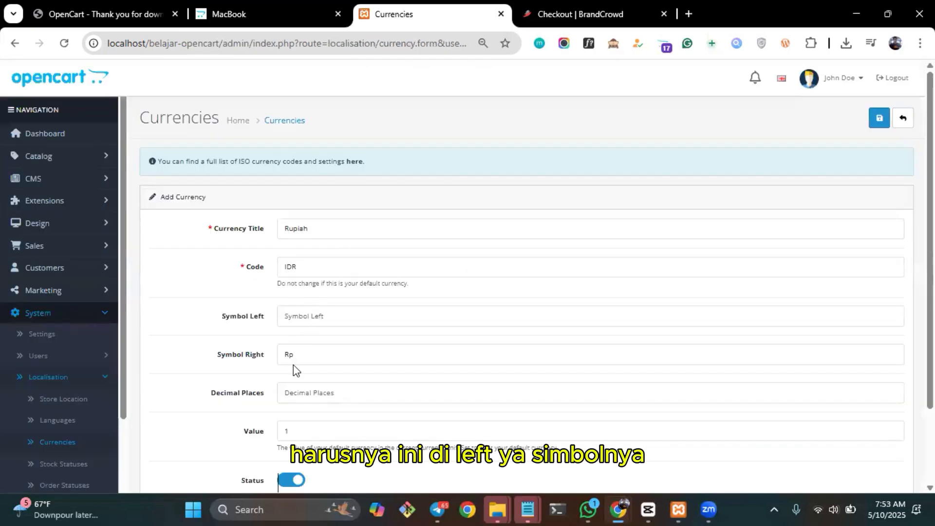
pyautogui.doubleClick(305, 351)
pyautogui.hotkey('ctrl', 'x')
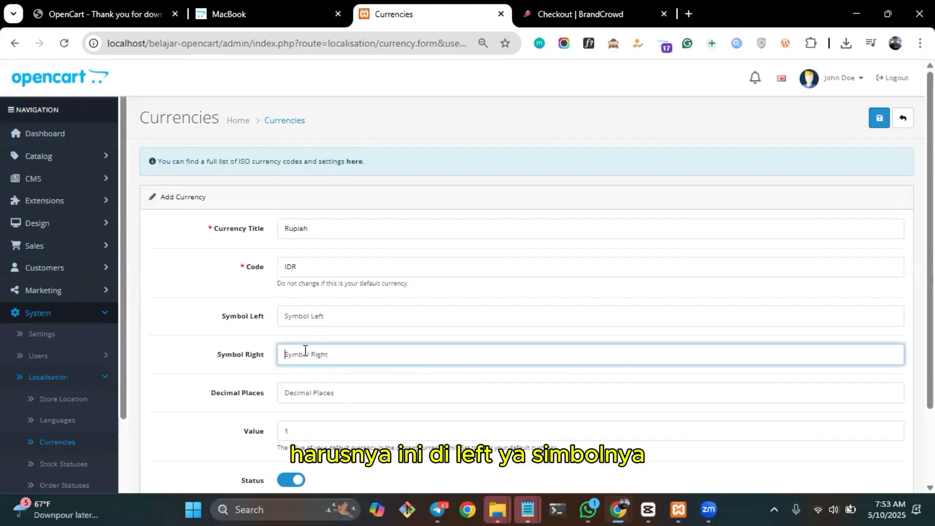
pyautogui.click(303, 314)
pyautogui.hotkey('ctrl', 'v')
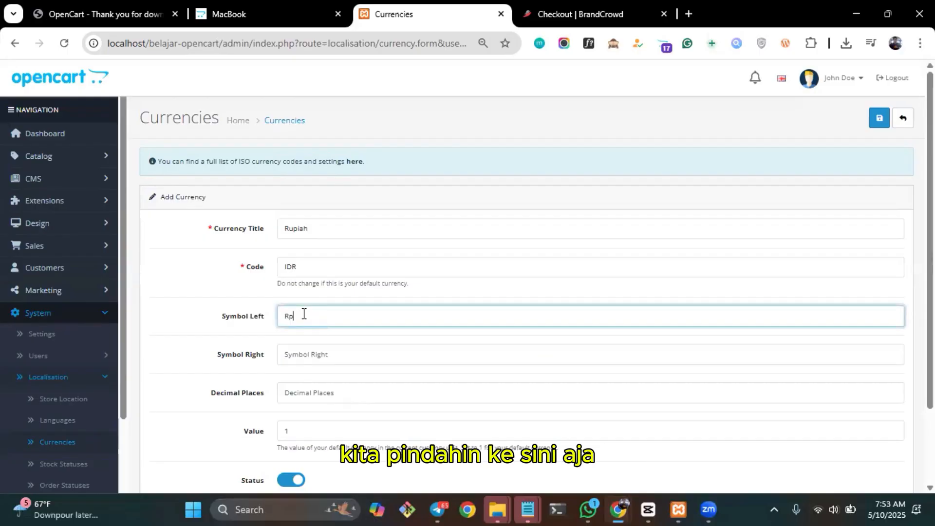
pyautogui.click(879, 118)
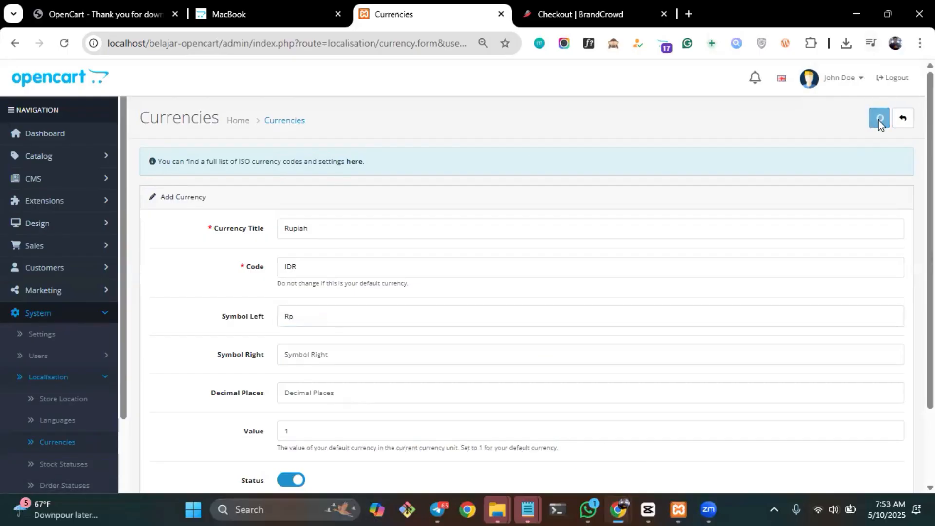
# Reload the MacBook product page in the storefront and check where the currency symbol sits in the price.
pyautogui.click(280, 10)
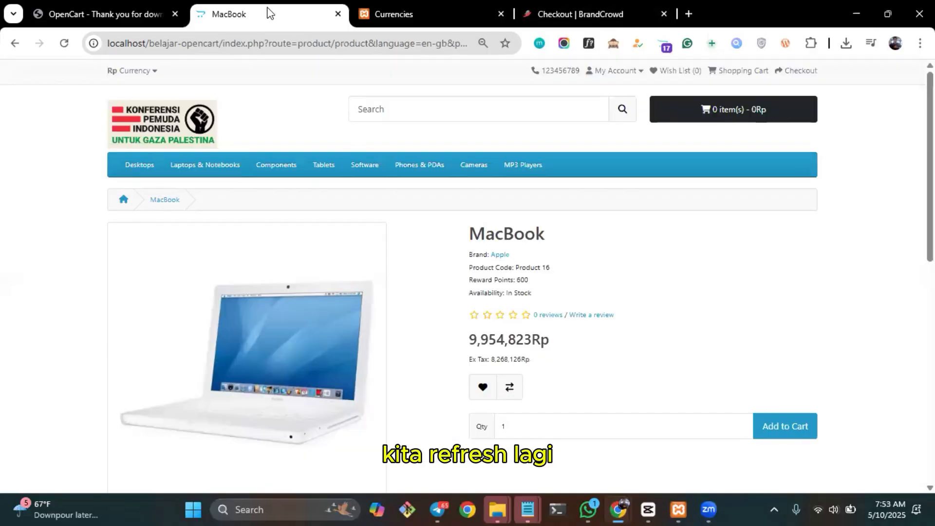
pyautogui.click(64, 45)
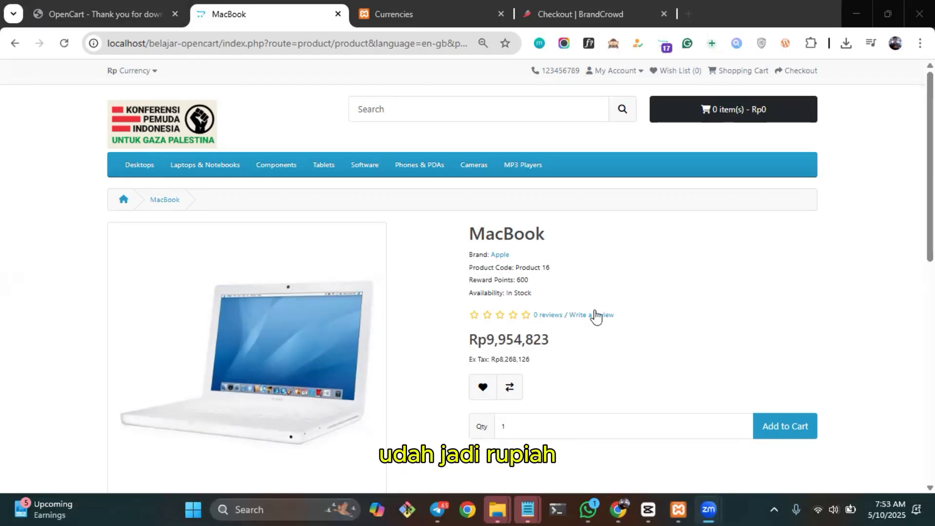
pyautogui.scroll(-1, 595, 311)
pyautogui.scroll(1, 596, 316)
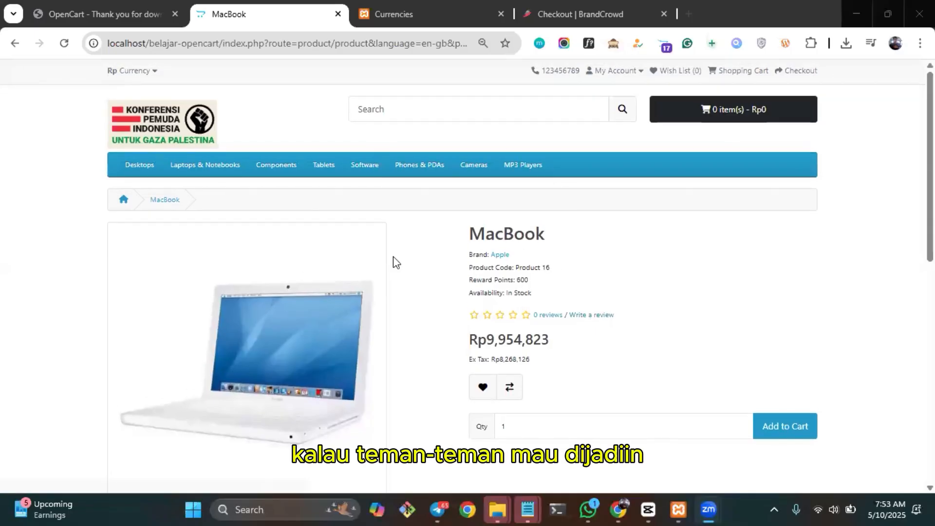
pyautogui.click(128, 21)
# Return to the admin and open the Local section of the store's system settings.
pyautogui.click(396, 14)
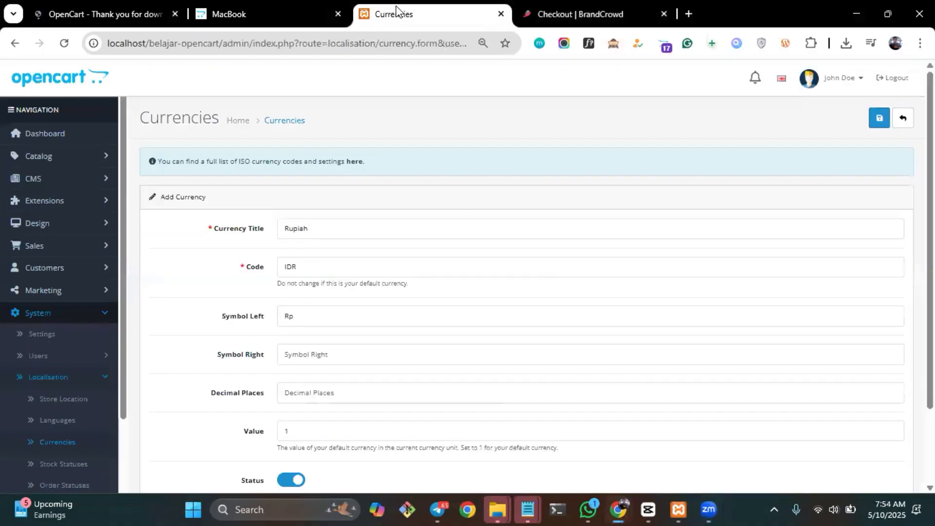
pyautogui.scroll(-2, 200, 271)
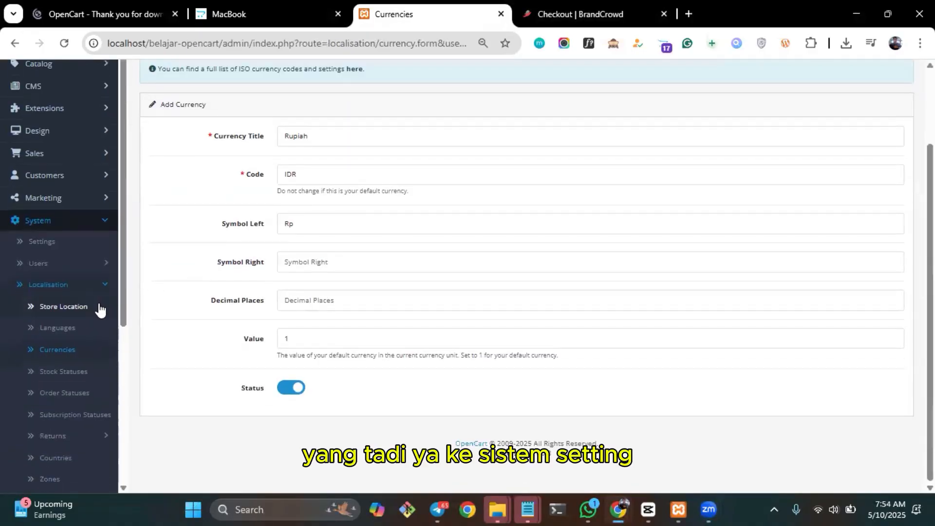
pyautogui.click(49, 243)
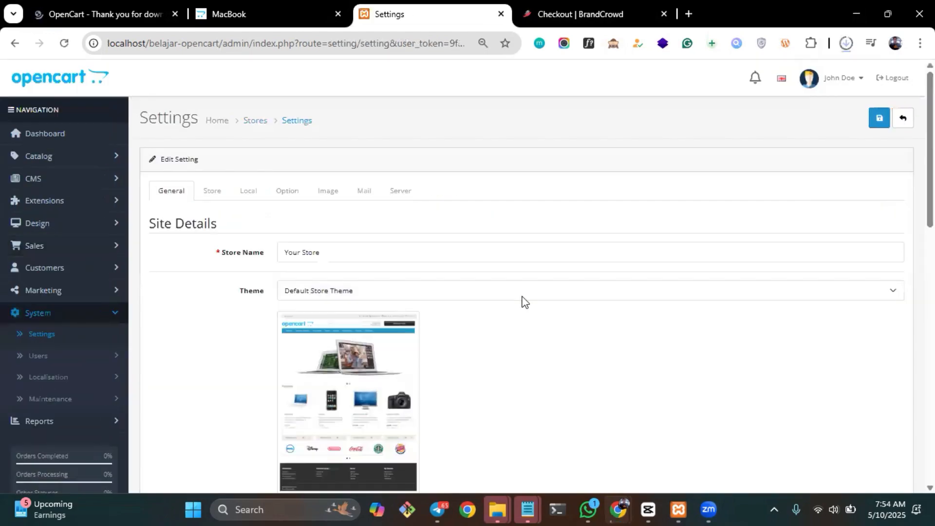
pyautogui.scroll(-4, 522, 297)
pyautogui.scroll(4, 522, 297)
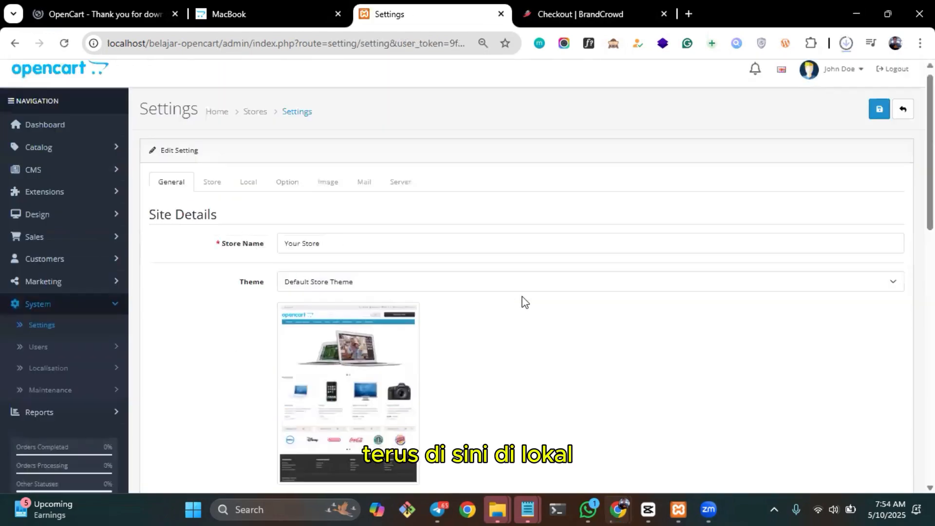
pyautogui.scroll(-2, 521, 297)
pyautogui.scroll(2, 522, 302)
pyautogui.click(248, 142)
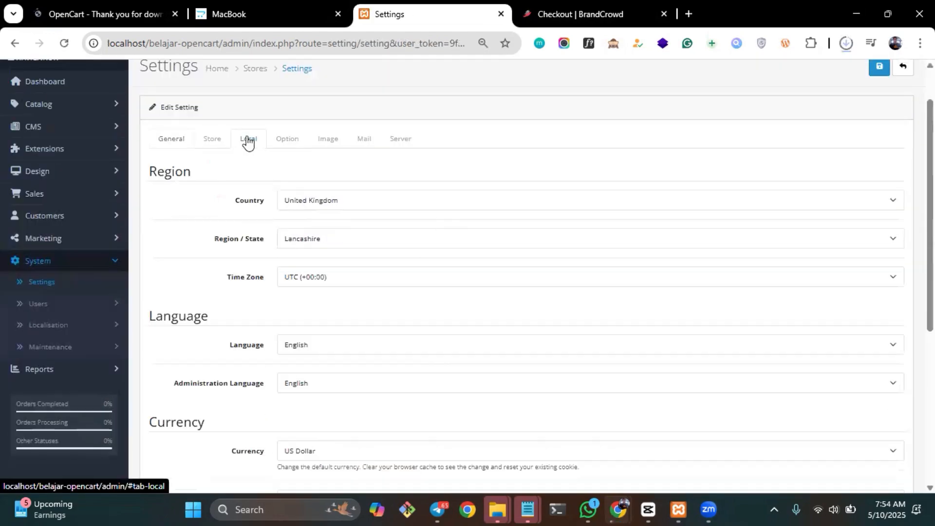
# Set the store's default currency to Rupiah and save the settings.
pyautogui.scroll(-3, 468, 330)
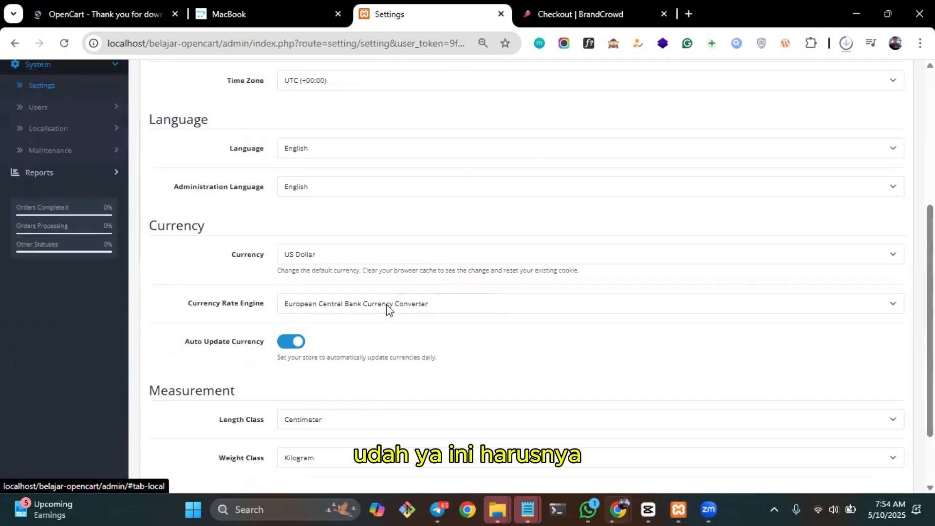
pyautogui.click(398, 307)
pyautogui.click(398, 308)
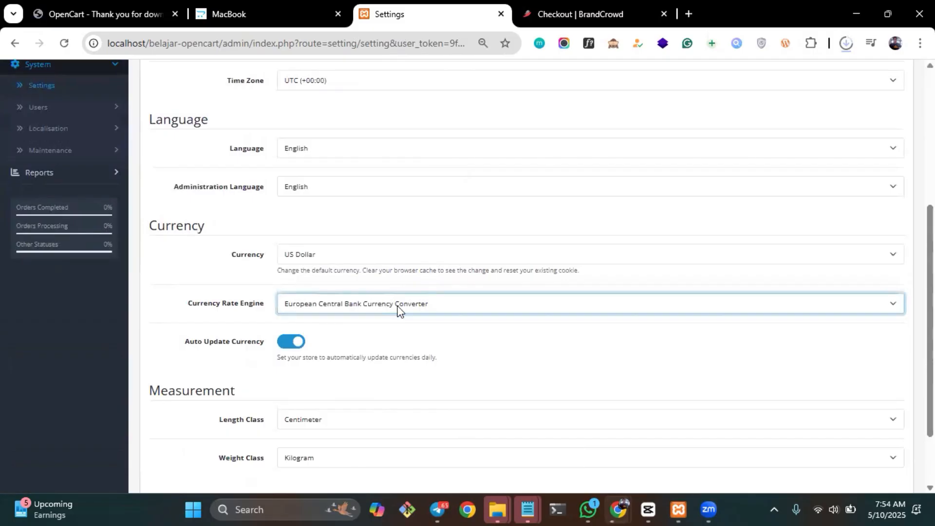
pyautogui.click(446, 255)
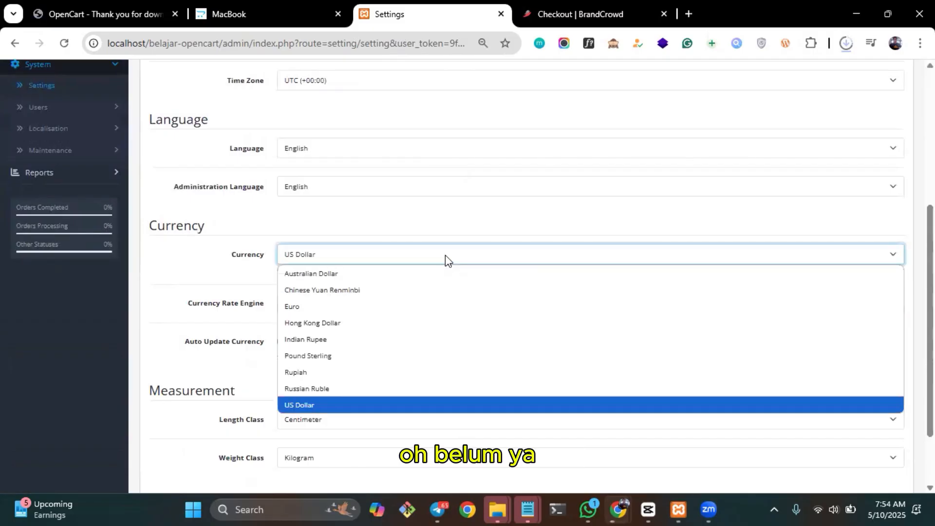
pyautogui.click(321, 372)
pyautogui.scroll(-3, 449, 284)
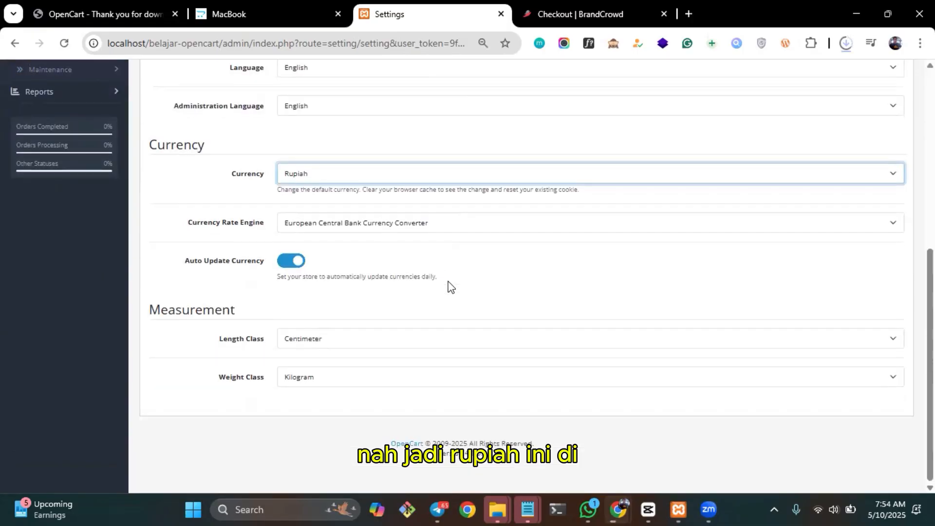
pyautogui.scroll(7, 448, 285)
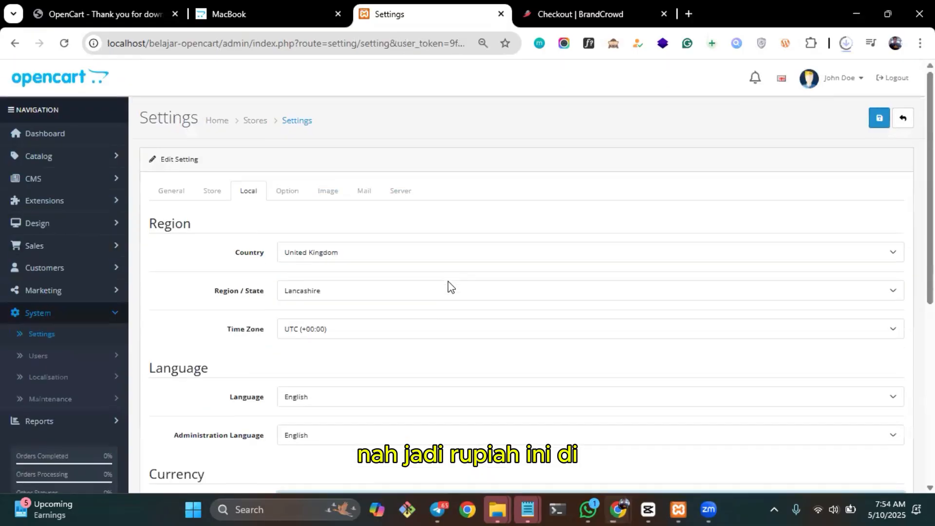
pyautogui.click(878, 119)
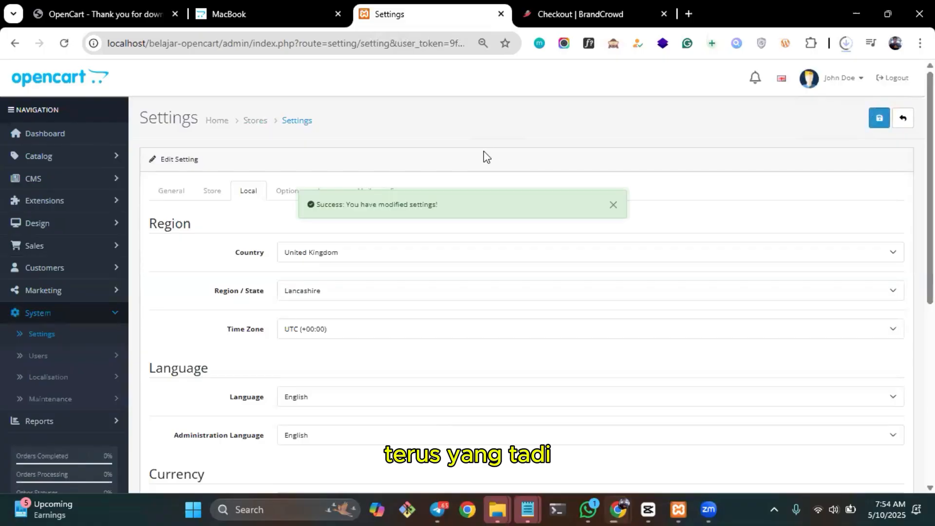
# Open the currency list in the store's localisation settings.
pyautogui.click(122, 379)
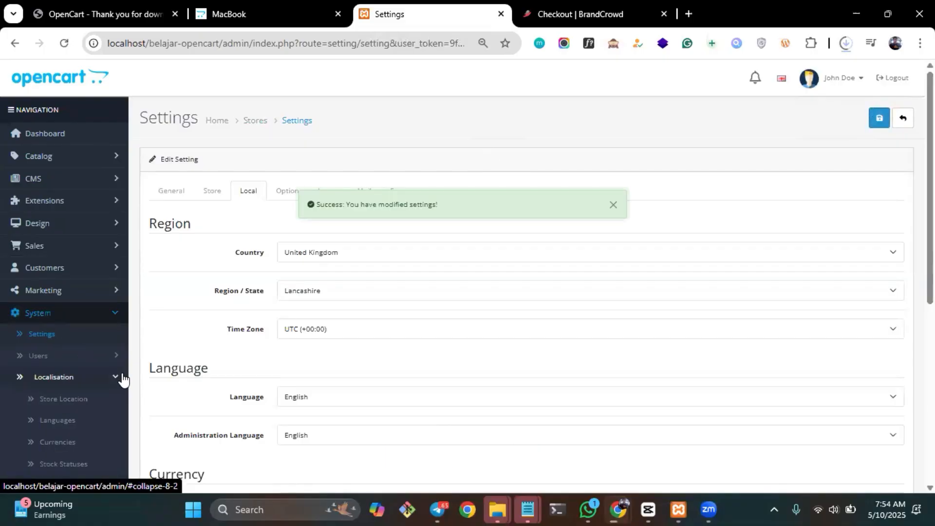
pyautogui.scroll(-2, 98, 360)
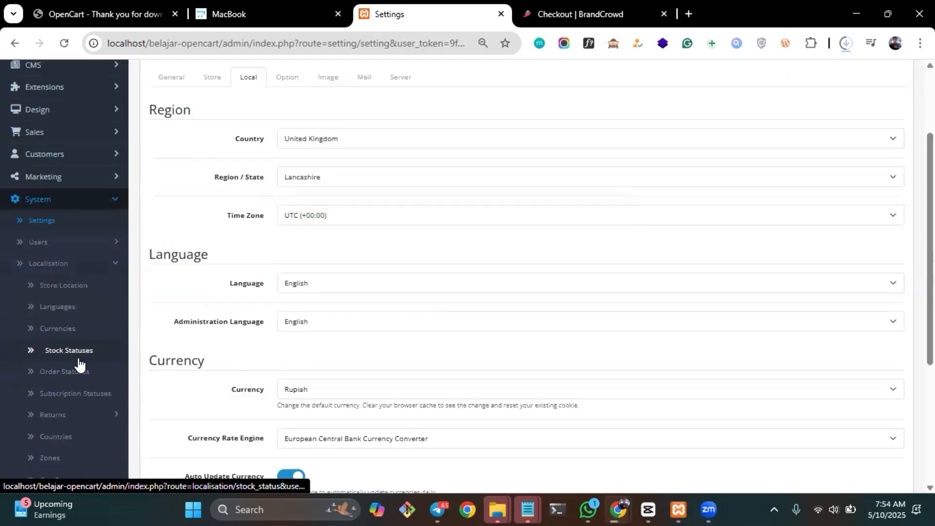
pyautogui.click(80, 331)
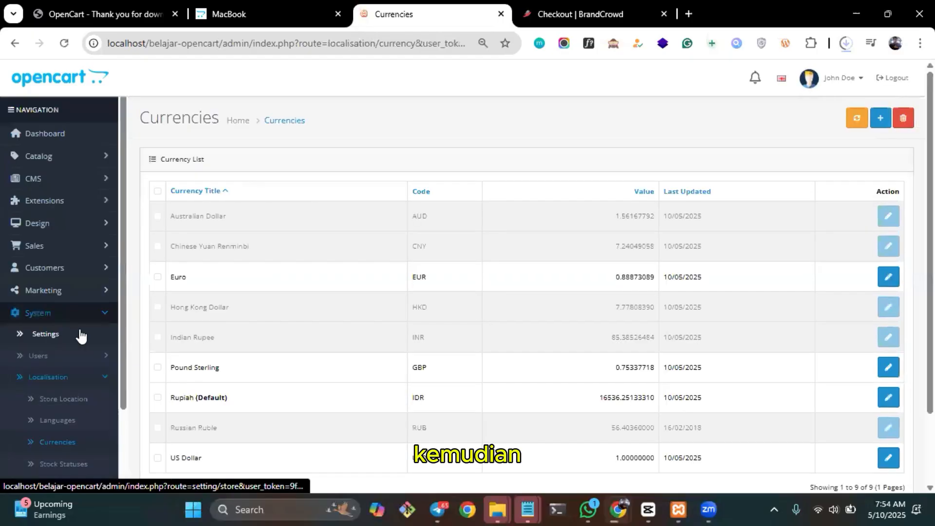
pyautogui.scroll(-2, 709, 197)
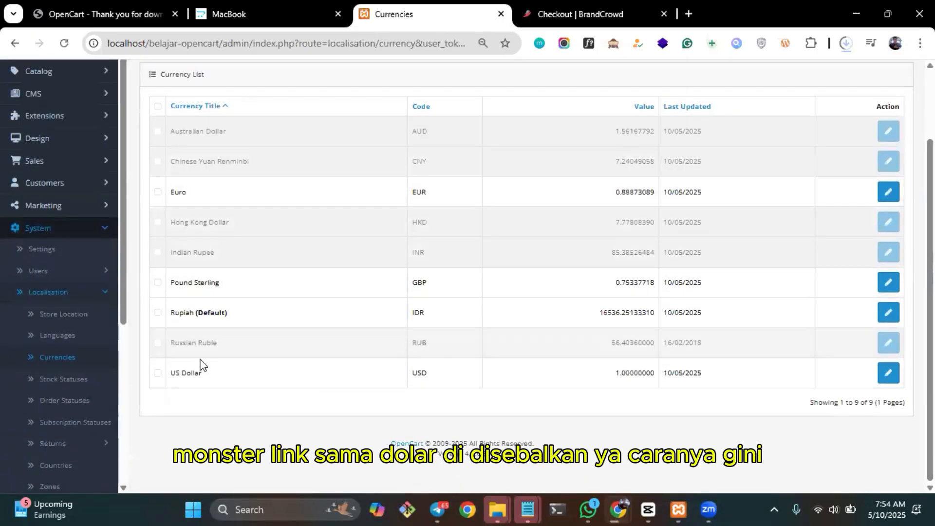
# Disable the Euro currency, save the change and return to the currency list.
pyautogui.click(888, 192)
pyautogui.scroll(-3, 524, 244)
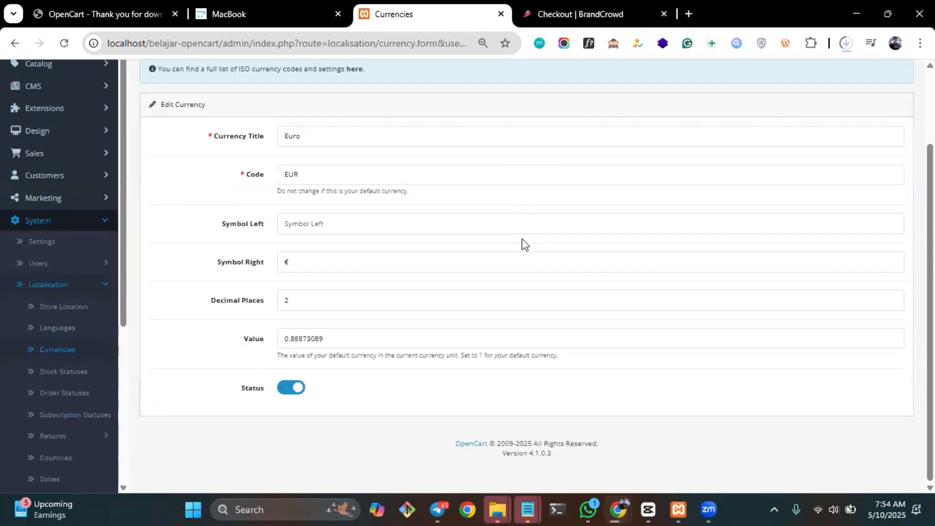
pyautogui.click(288, 390)
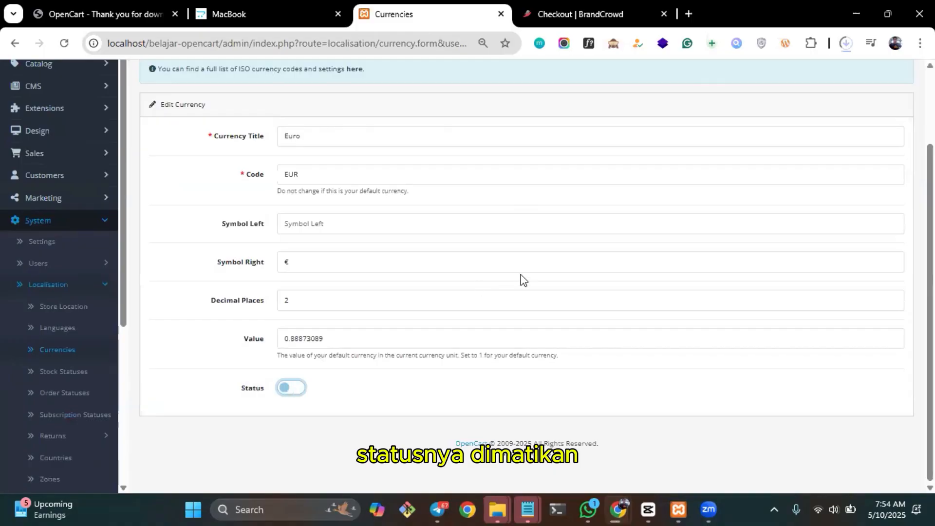
pyautogui.scroll(3, 523, 280)
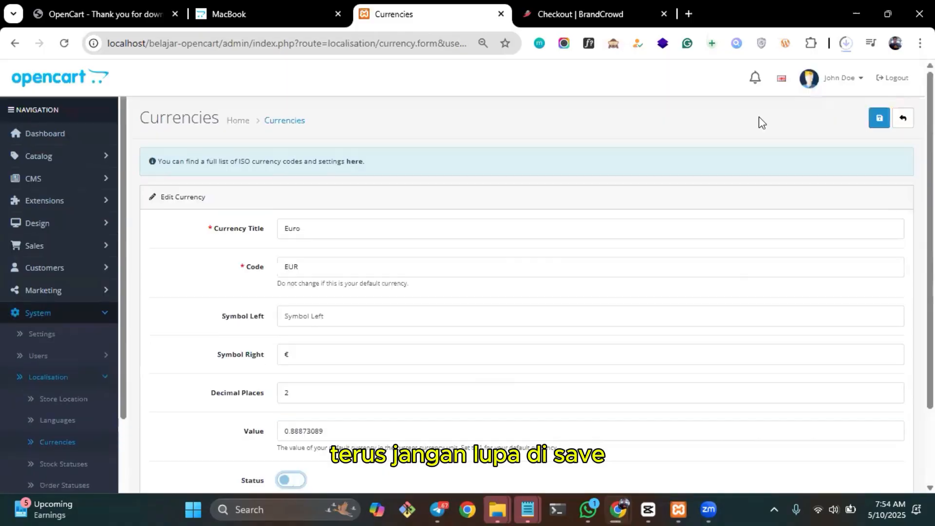
pyautogui.click(879, 118)
pyautogui.click(291, 131)
pyautogui.scroll(-2, 589, 302)
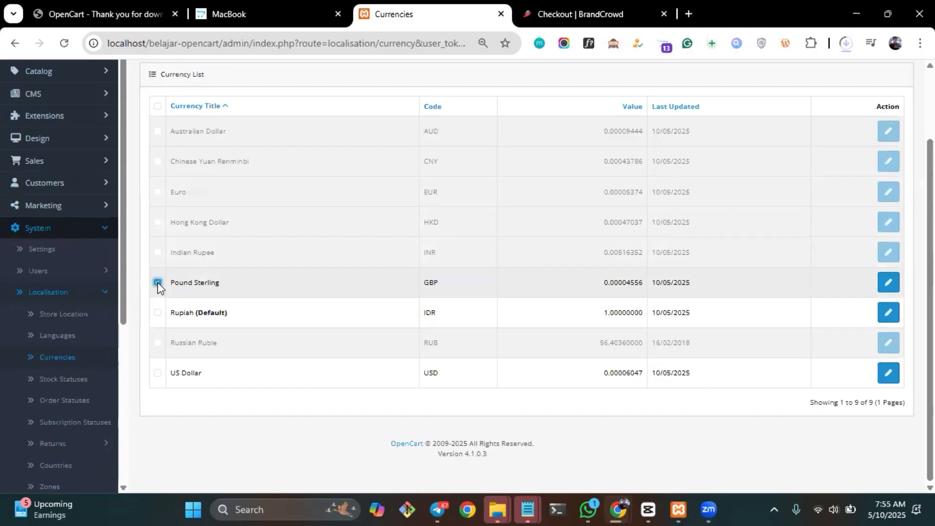
pyautogui.click(157, 373)
pyautogui.scroll(3, 462, 218)
pyautogui.scroll(-1, 463, 217)
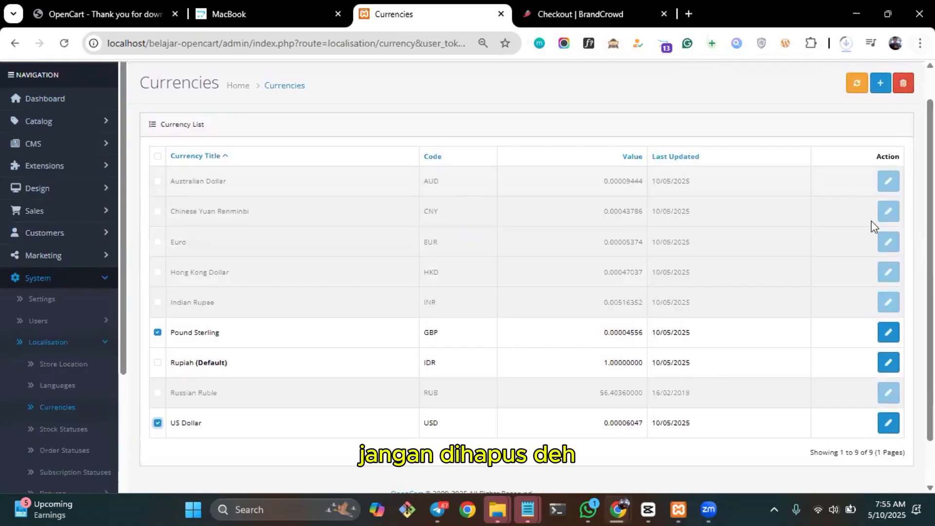
# Disable the Pound Sterling currency and save the change.
pyautogui.scroll(-1, 882, 266)
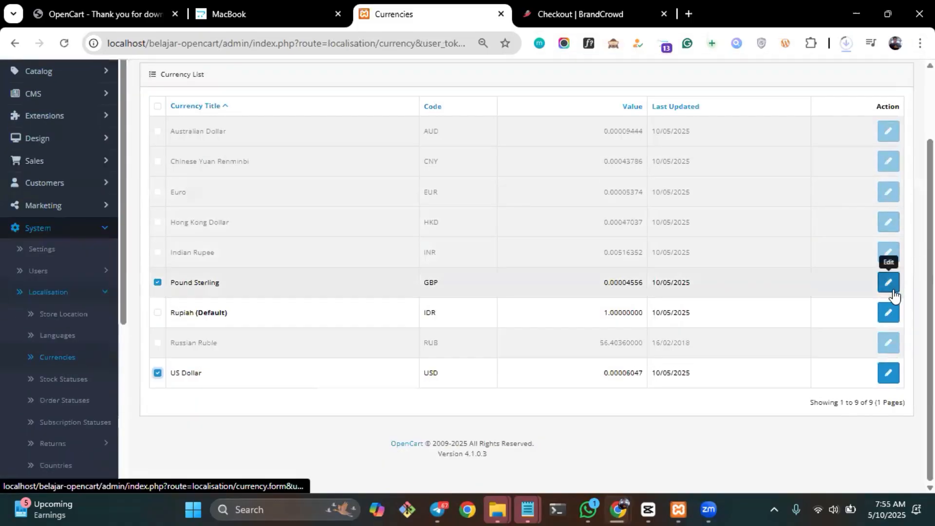
pyautogui.click(889, 284)
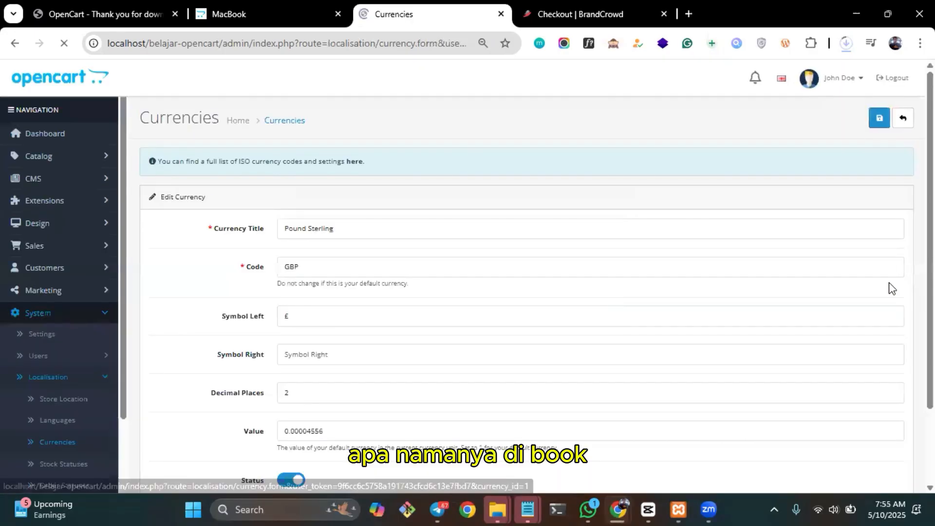
pyautogui.scroll(-2, 733, 272)
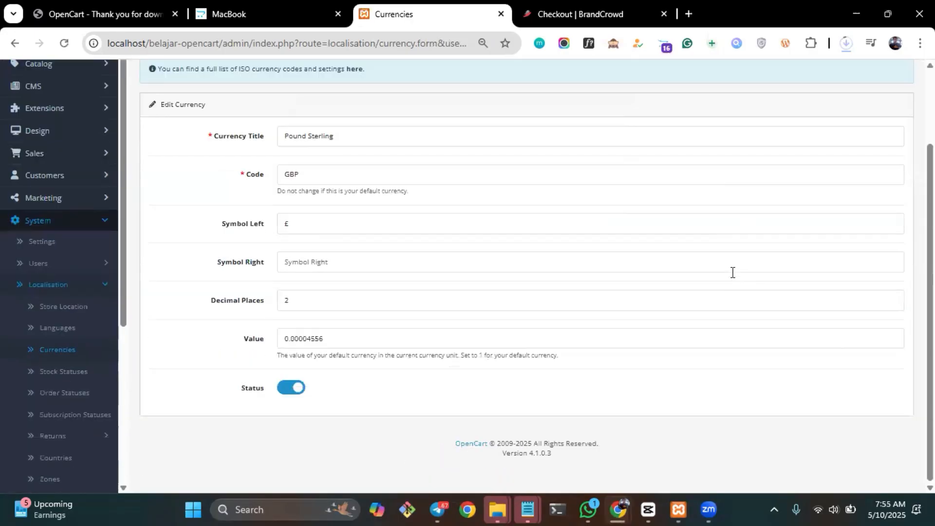
pyautogui.scroll(1, 710, 282)
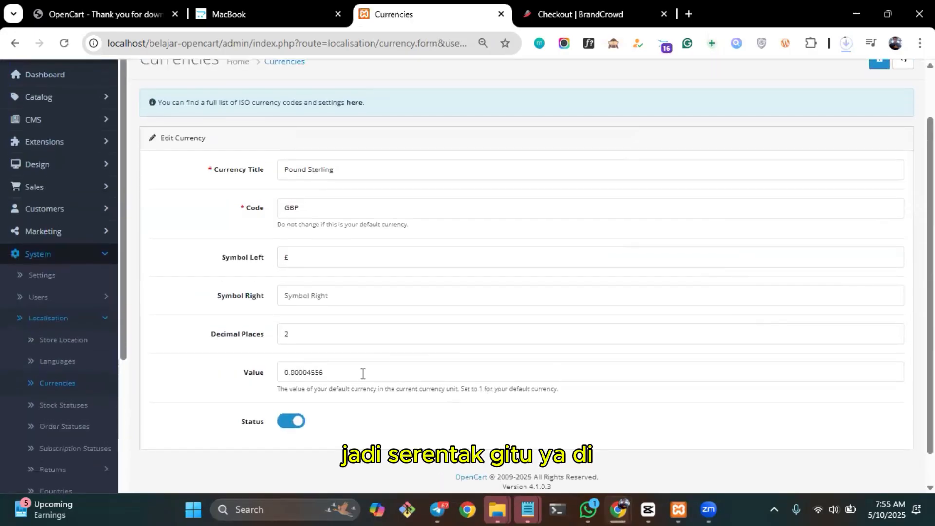
pyautogui.click(290, 421)
pyautogui.scroll(2, 758, 146)
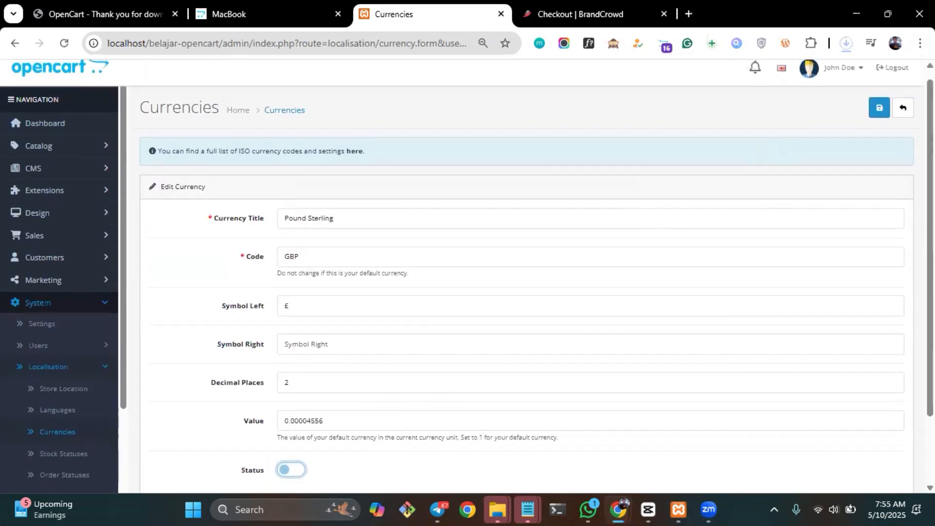
pyautogui.click(872, 113)
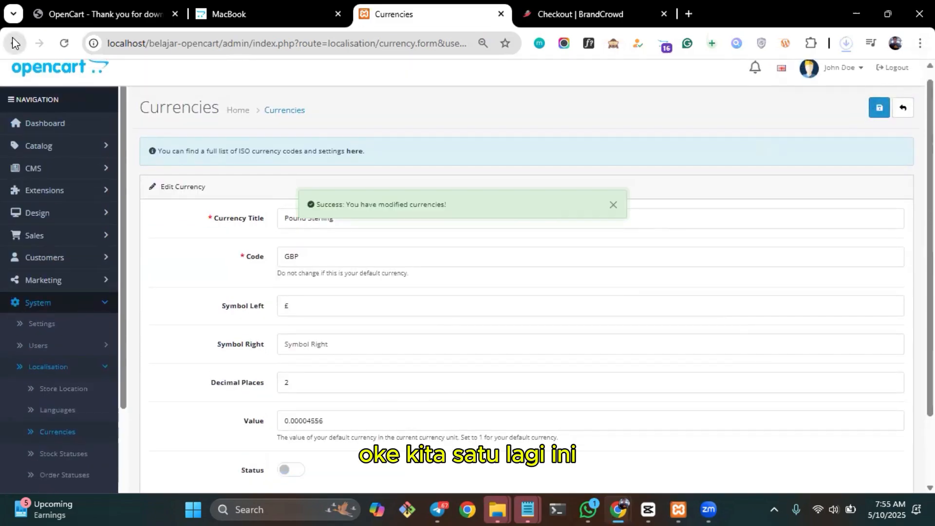
# Go back to the currency list, disable the US Dollar currency and save the change.
pyautogui.click(15, 42)
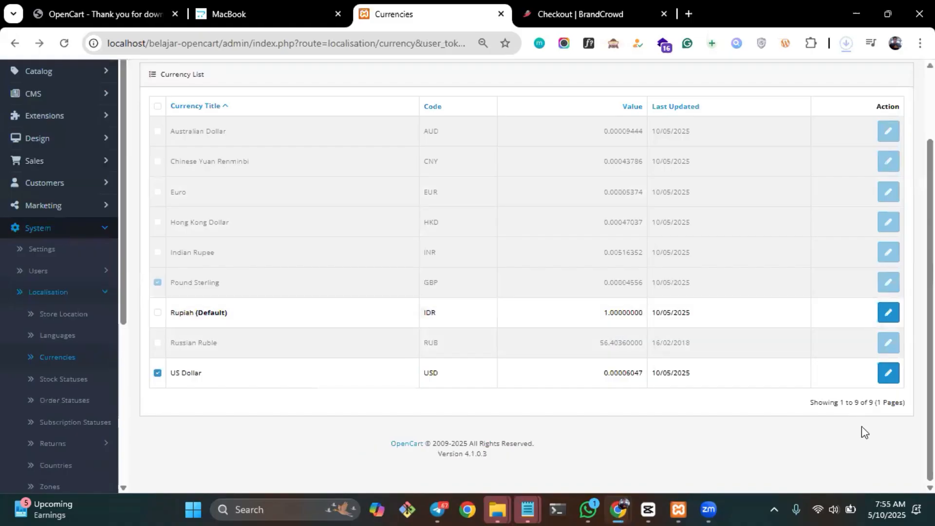
pyautogui.click(888, 373)
pyautogui.scroll(-2, 636, 286)
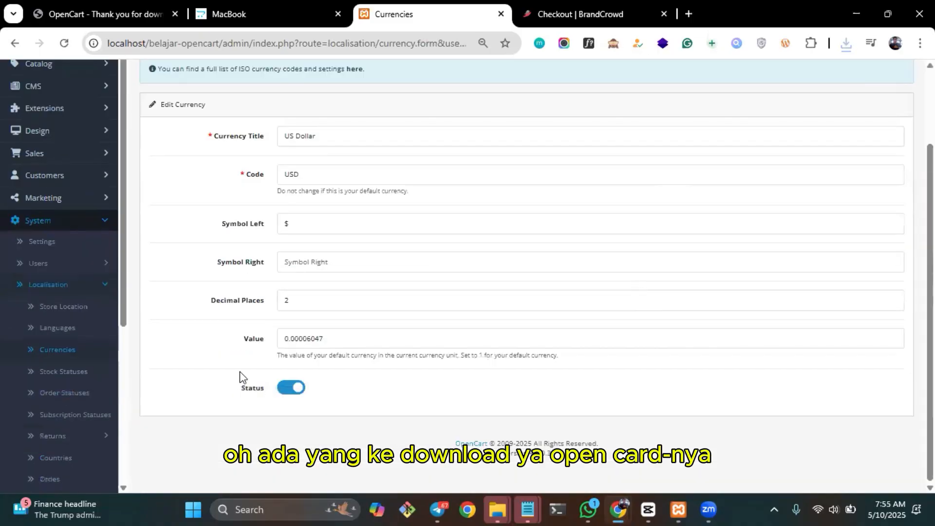
pyautogui.click(293, 395)
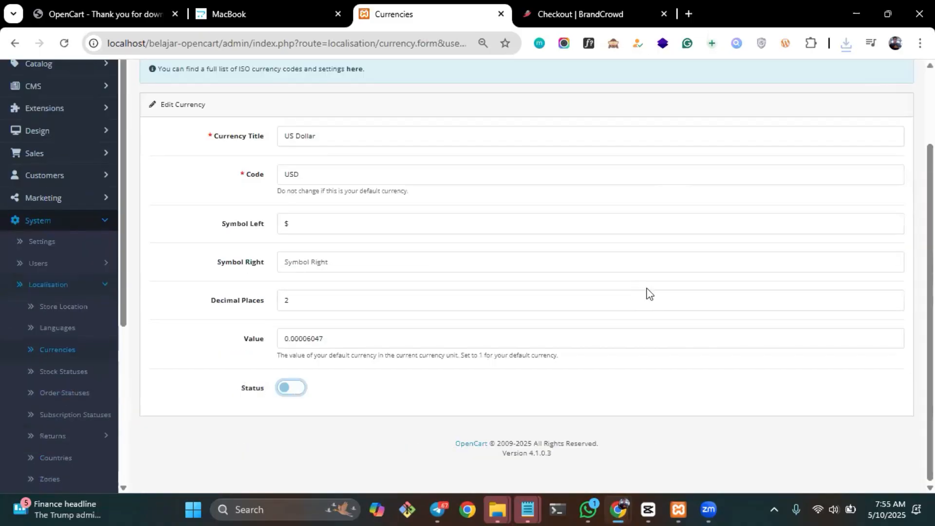
pyautogui.scroll(3, 649, 292)
pyautogui.click(879, 118)
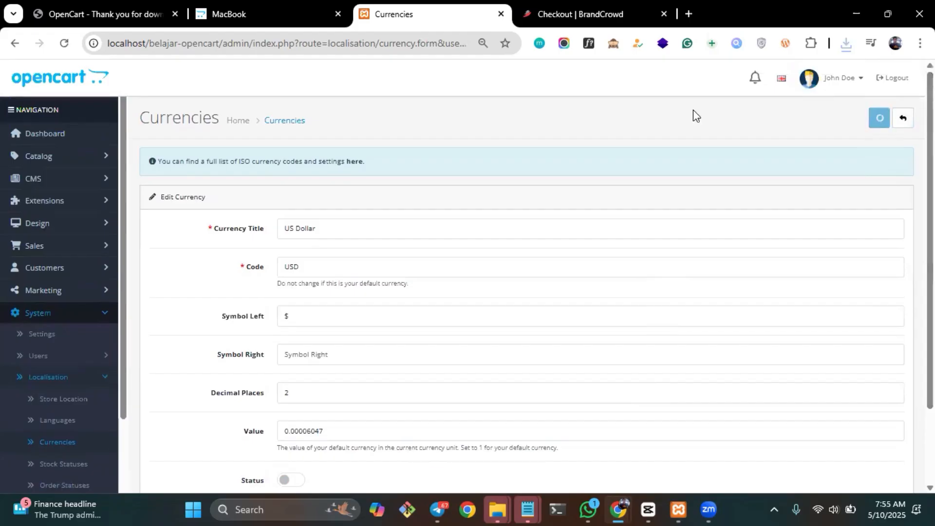
# Return to the currency list and check which currencies are still enabled.
pyautogui.click(289, 121)
pyautogui.scroll(-2, 443, 356)
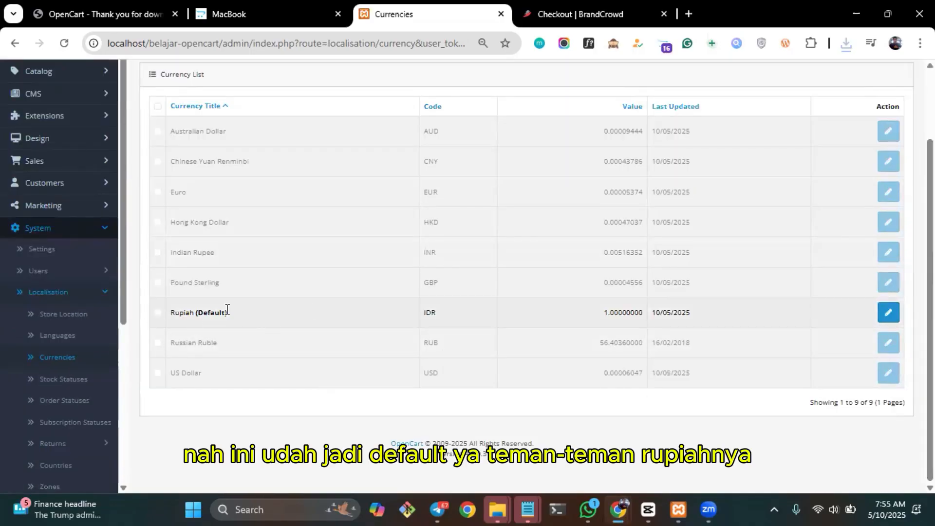
pyautogui.scroll(2, 634, 302)
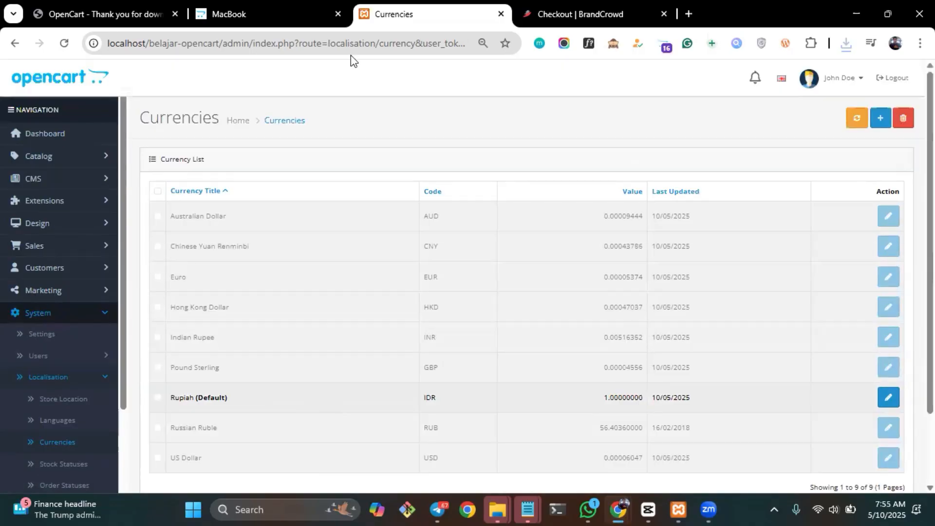
# Reload the storefront's MacBook page to check its price and open the Apple TV 30" product from the home page.
pyautogui.click(253, 9)
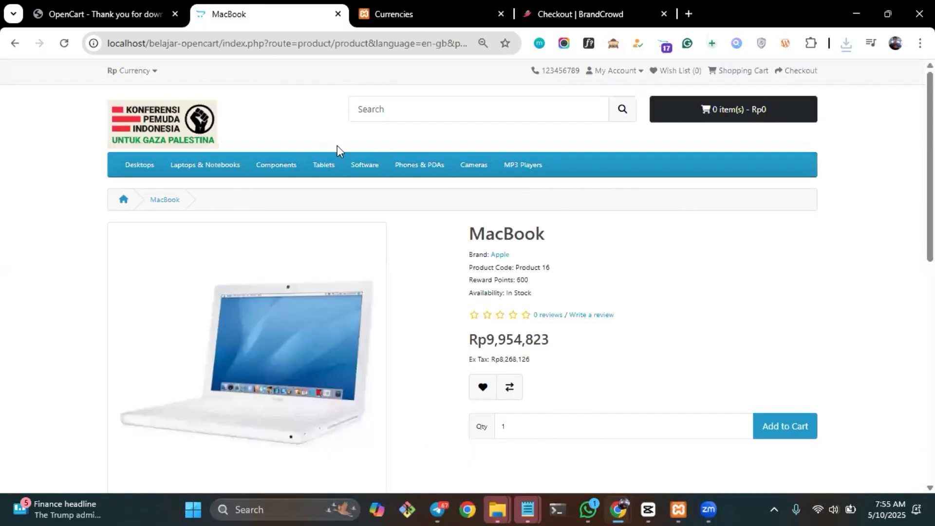
pyautogui.press('F5')
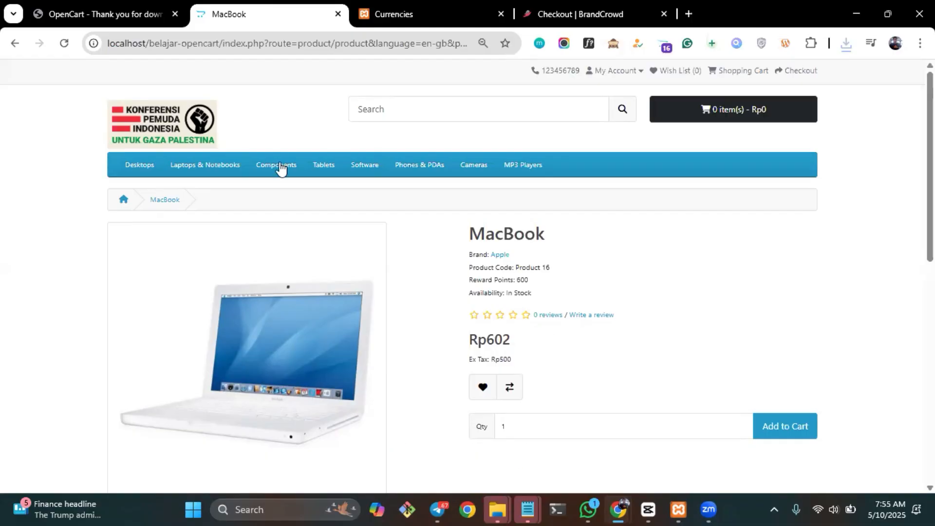
pyautogui.moveTo(124, 168)
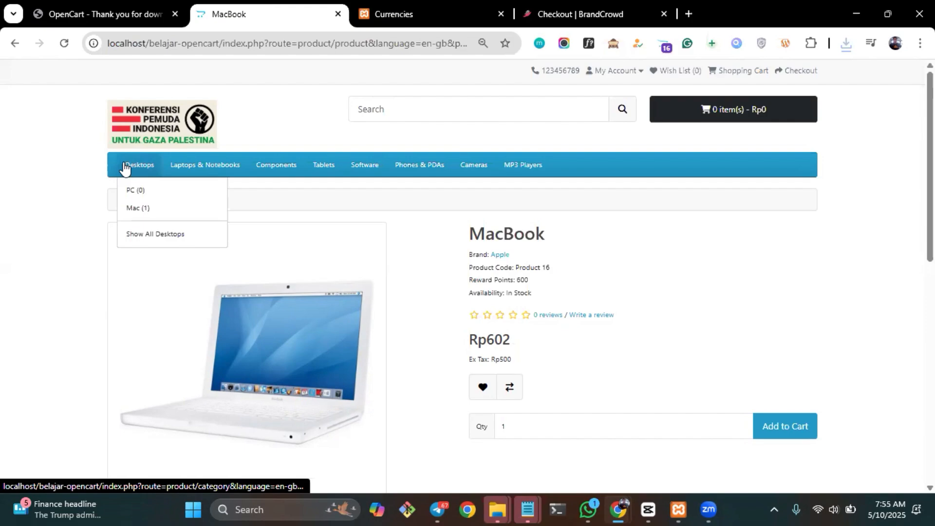
pyautogui.click(165, 133)
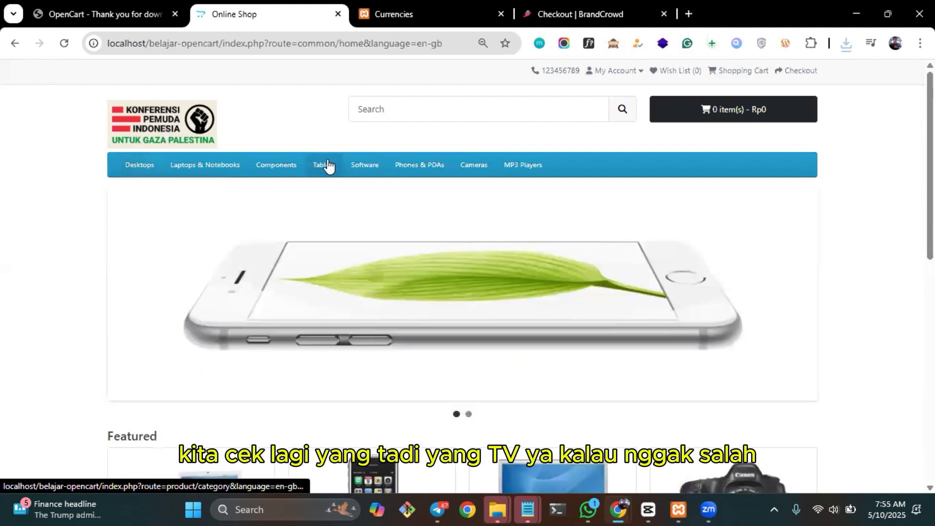
pyautogui.scroll(-5, 504, 282)
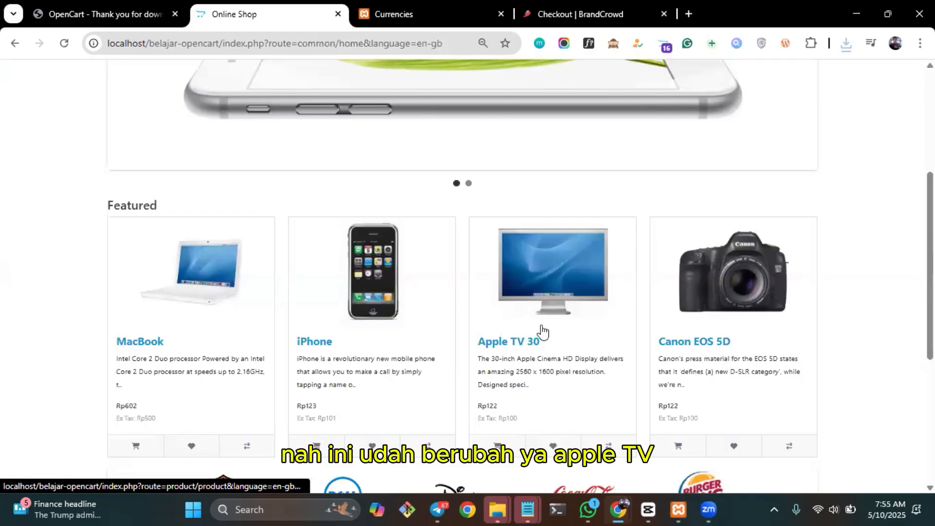
pyautogui.click(530, 307)
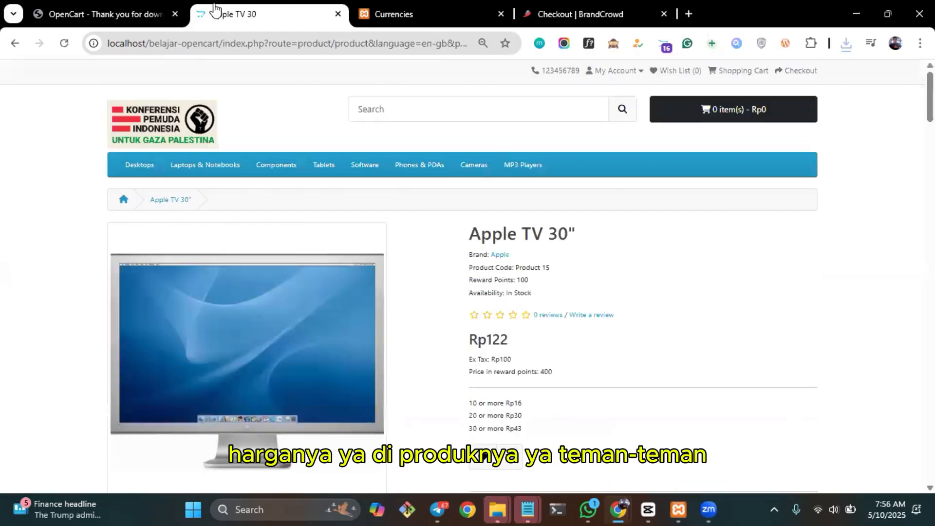
# Return to the admin and open the Data section of the Apple TV 30" product for editing.
pyautogui.click(390, 11)
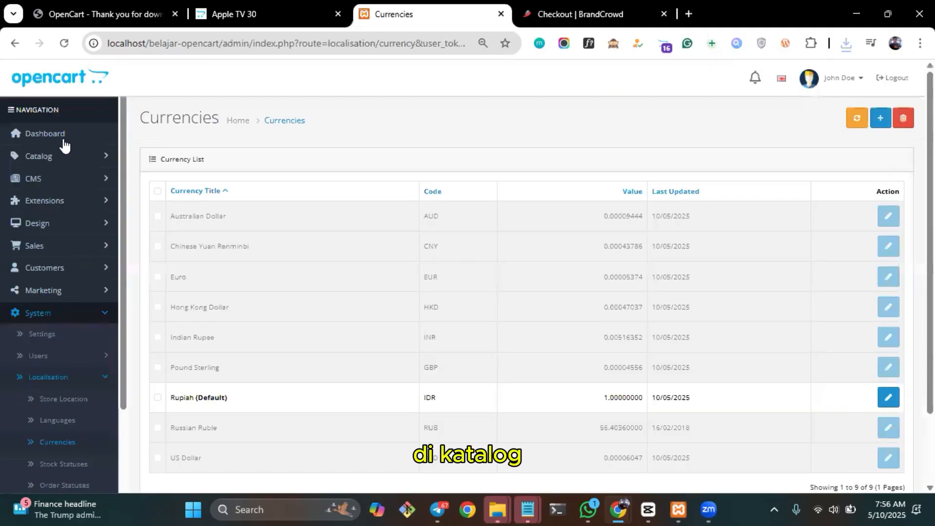
pyautogui.click(44, 156)
pyautogui.click(47, 199)
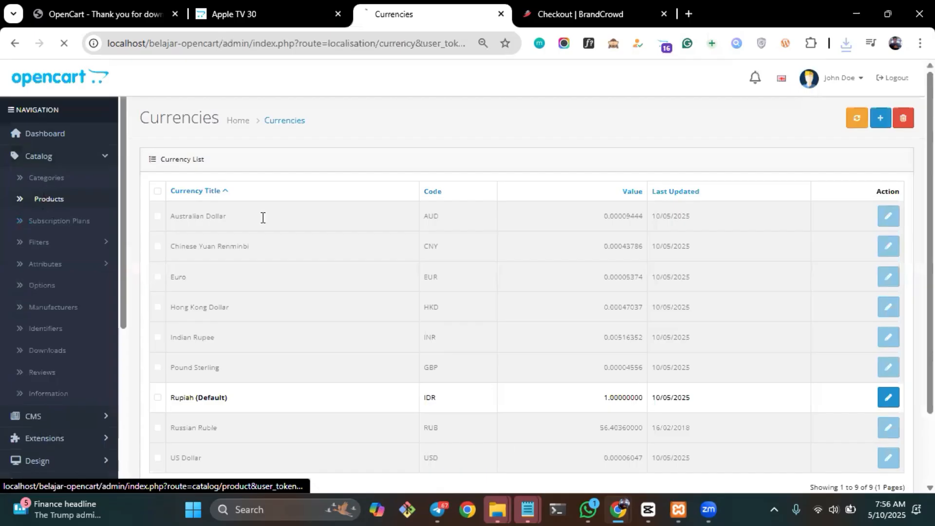
pyautogui.click(675, 219)
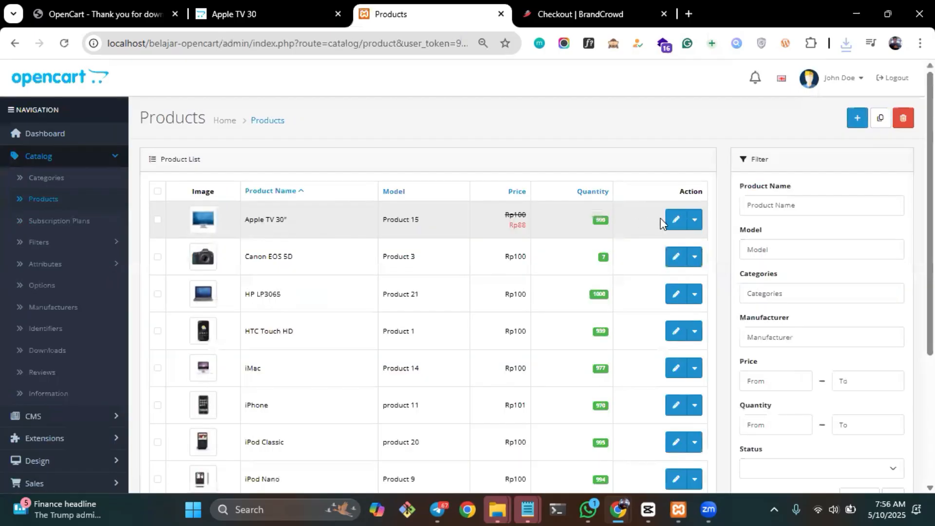
pyautogui.click(212, 192)
pyautogui.scroll(-12, 357, 148)
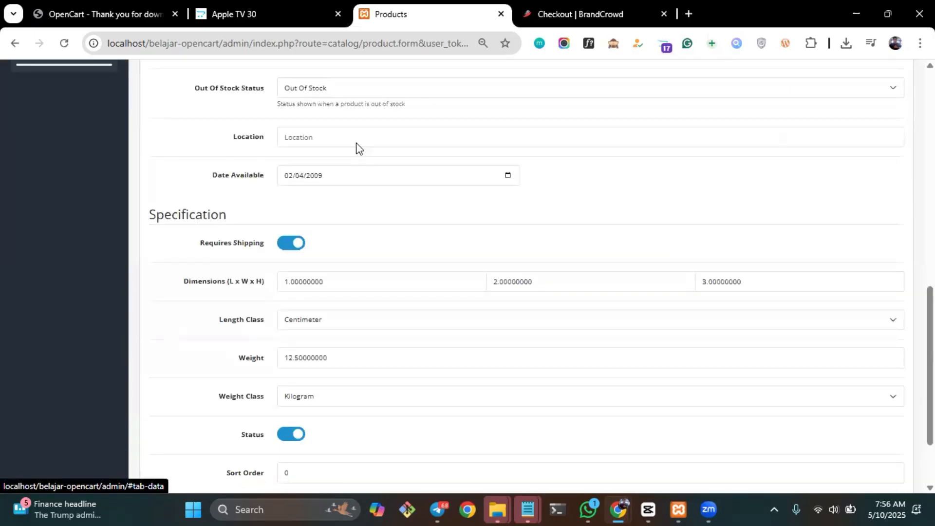
pyautogui.scroll(3, 357, 148)
# Check the Apple TV 30" price in the storefront and set the product's price to 1000000 in the admin.
pyautogui.click(263, 3)
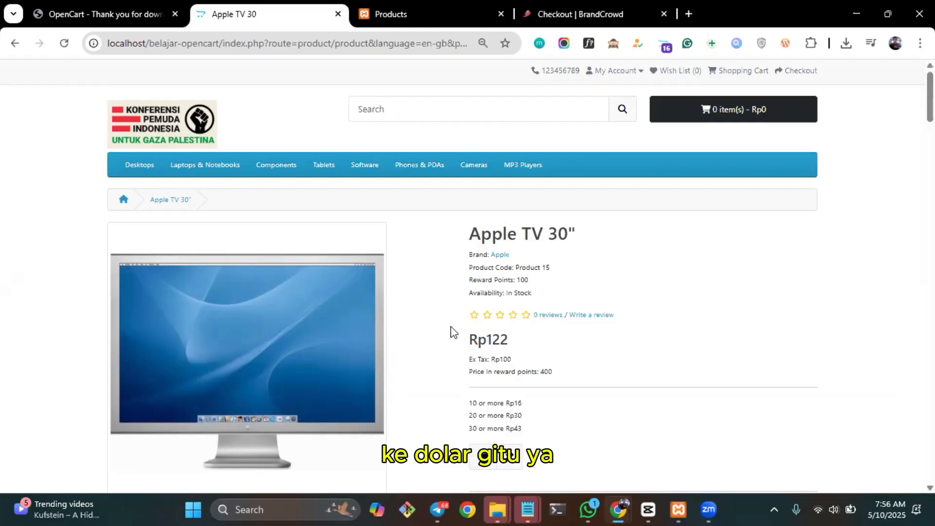
pyautogui.hotkey('ctrl', 'Tab')
pyautogui.doubleClick(342, 167)
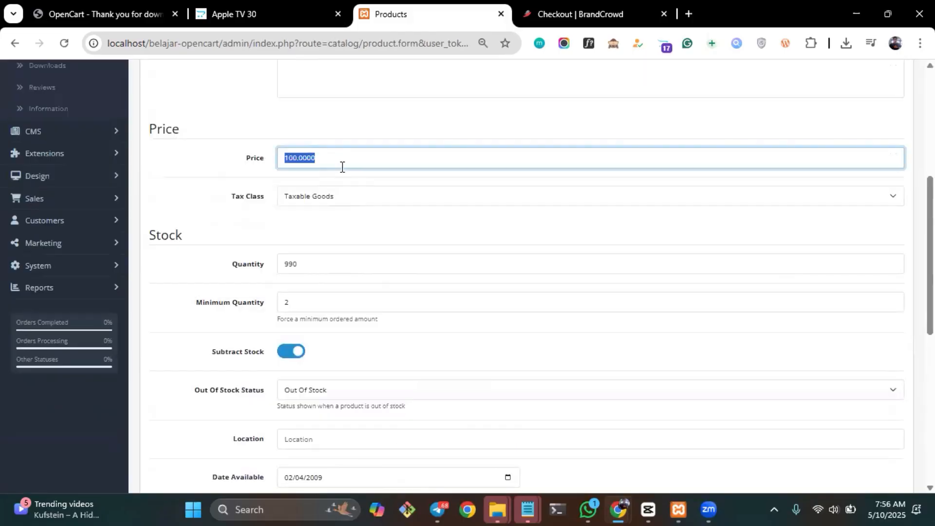
pyautogui.write('900')
pyautogui.write('1000')
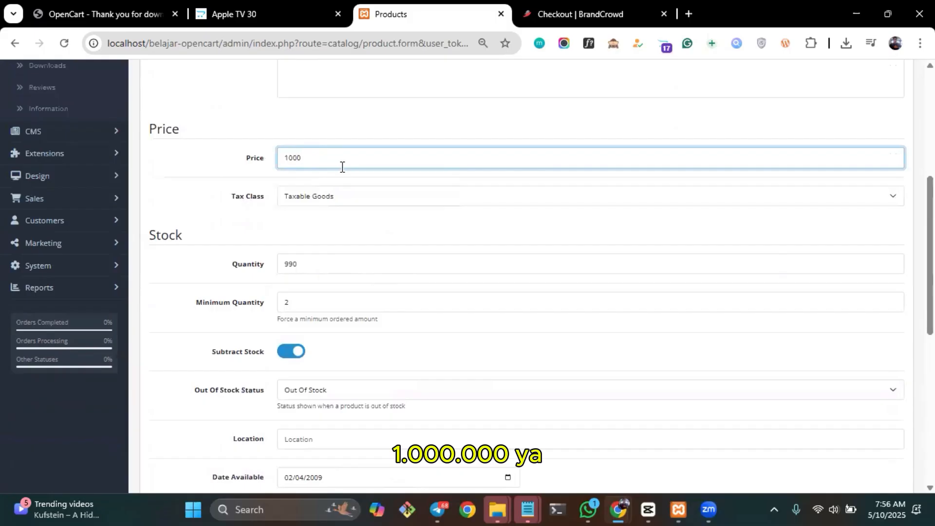
pyautogui.write('000')
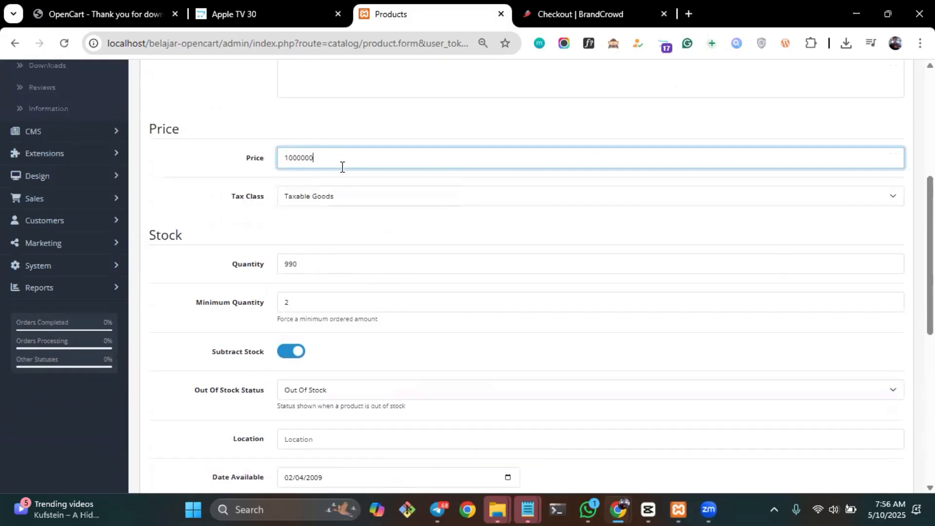
# Review the remaining stock and specification data of the Apple TV 30" product and save the product.
pyautogui.scroll(4, 342, 168)
pyautogui.scroll(-2, 312, 209)
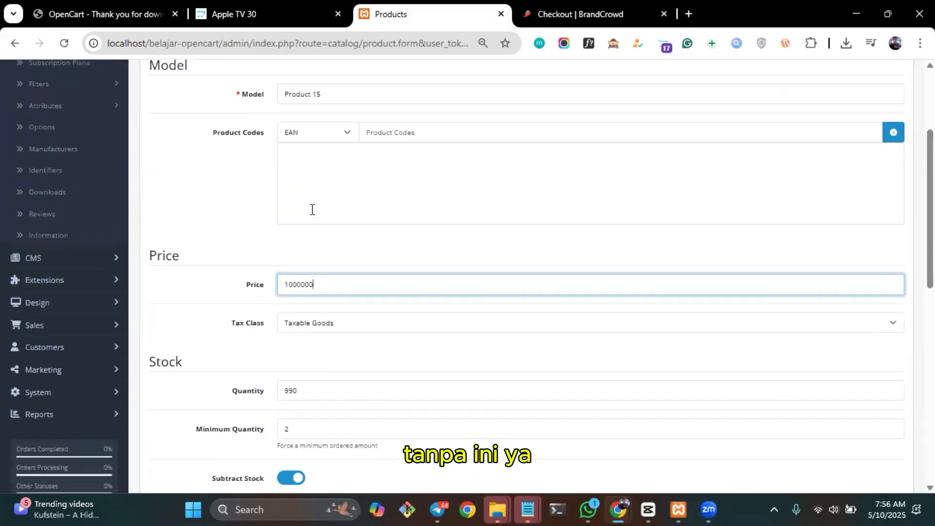
pyautogui.scroll(-7, 312, 210)
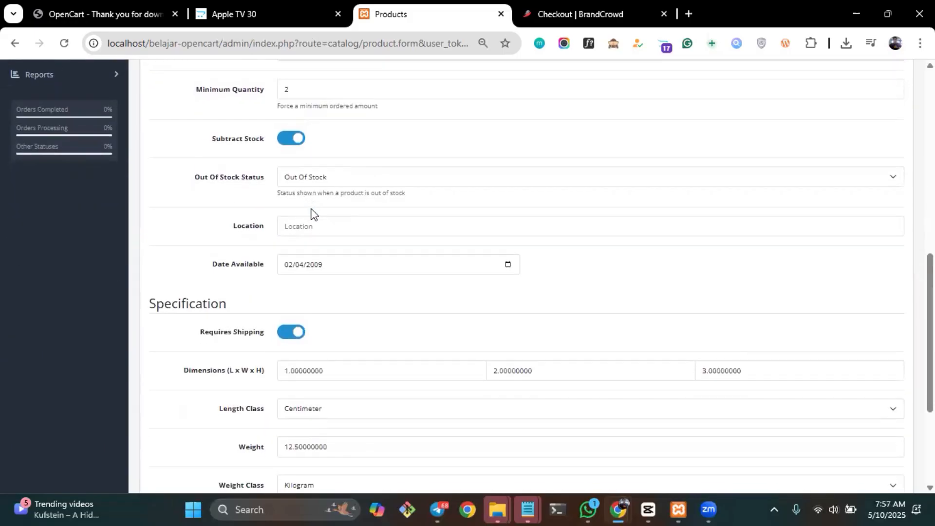
pyautogui.scroll(-2, 244, 194)
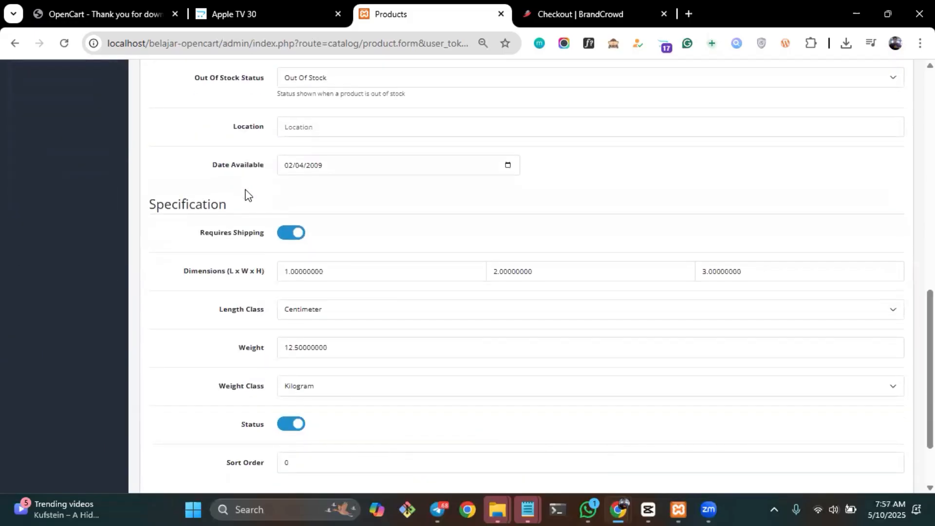
pyautogui.scroll(12, 245, 195)
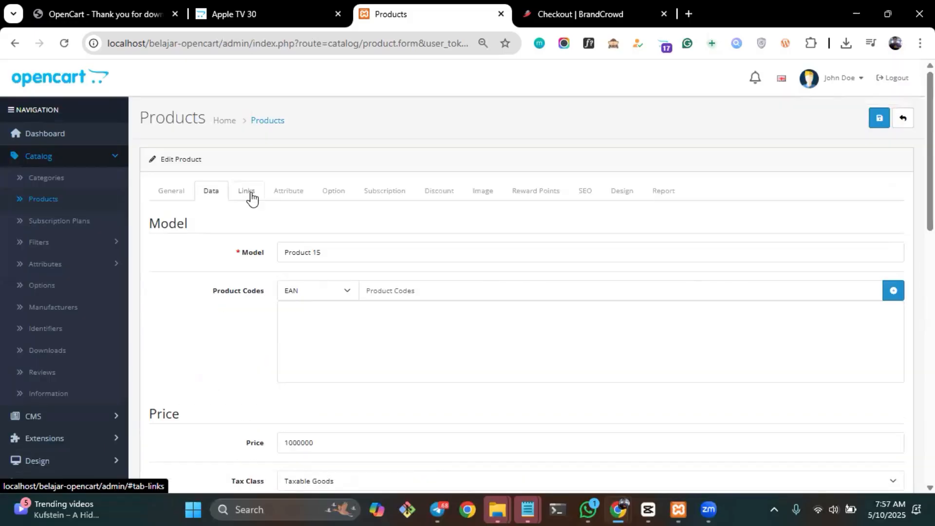
pyautogui.click(873, 122)
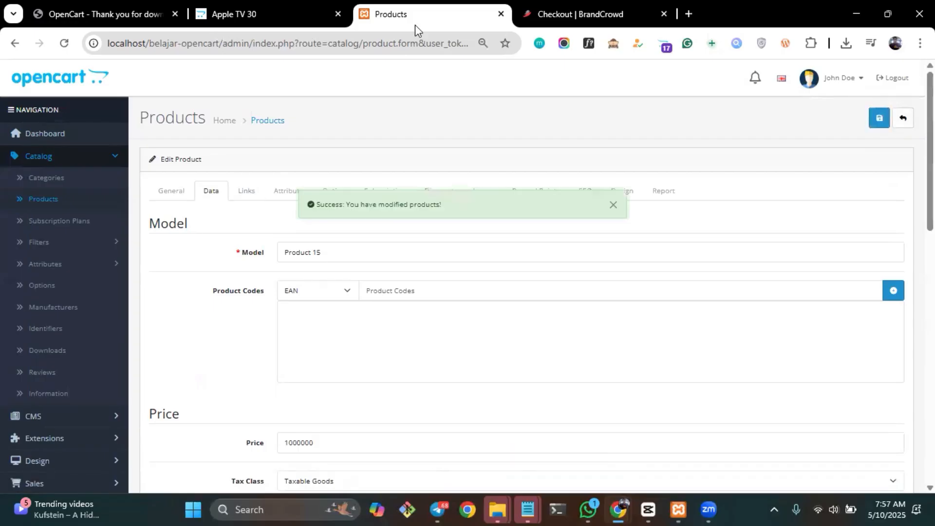
# Reload the Apple TV 30" page in the storefront and check its updated price and order options.
pyautogui.click(263, 13)
pyautogui.press('F5')
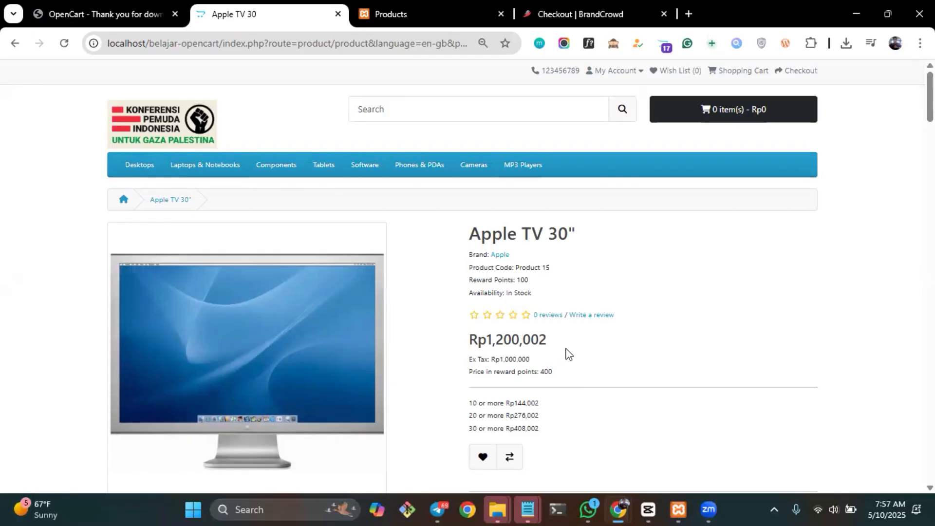
pyautogui.scroll(-15, 569, 354)
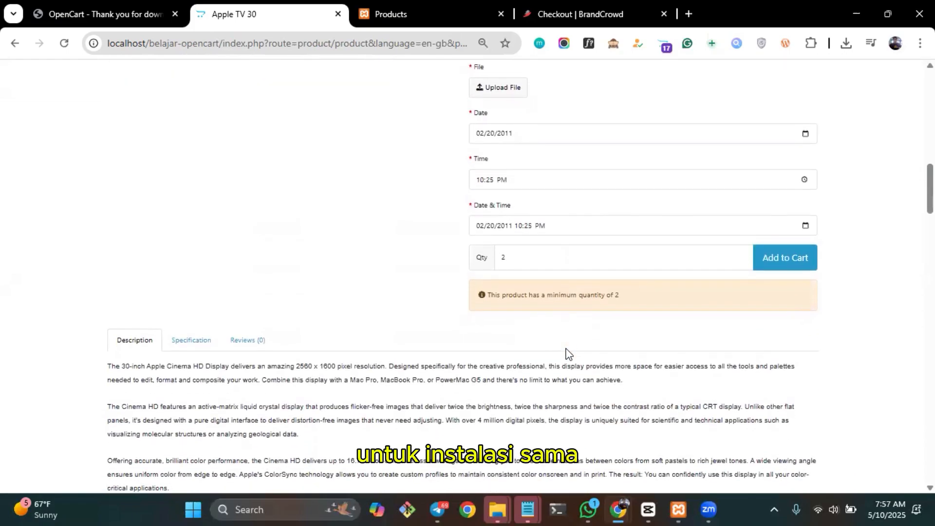
pyautogui.scroll(15, 566, 353)
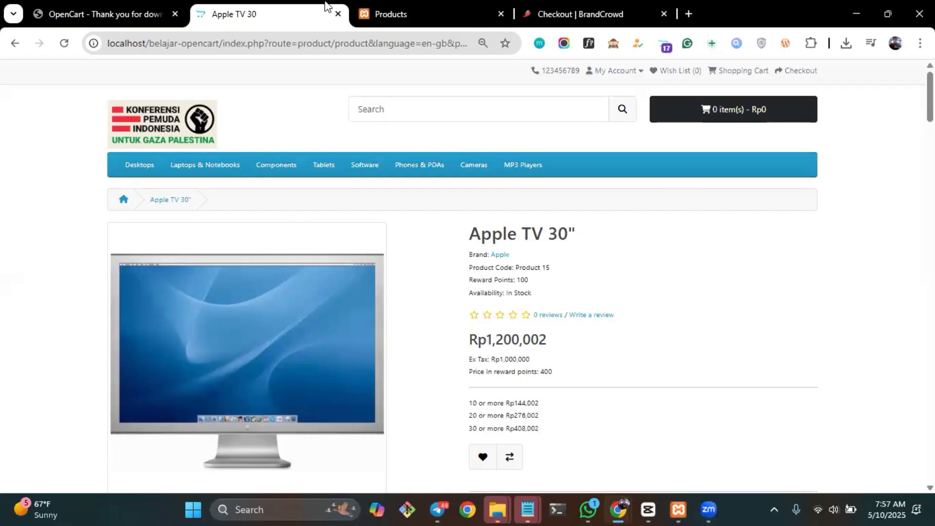
# Return to the store admin and expand the Extensions group to view its entries.
pyautogui.click(414, 11)
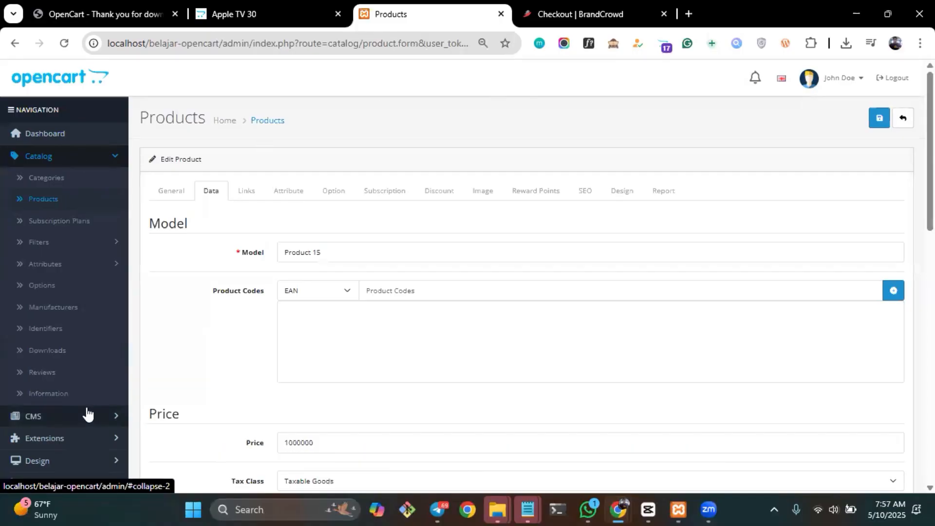
pyautogui.scroll(-2, 90, 411)
pyautogui.click(114, 367)
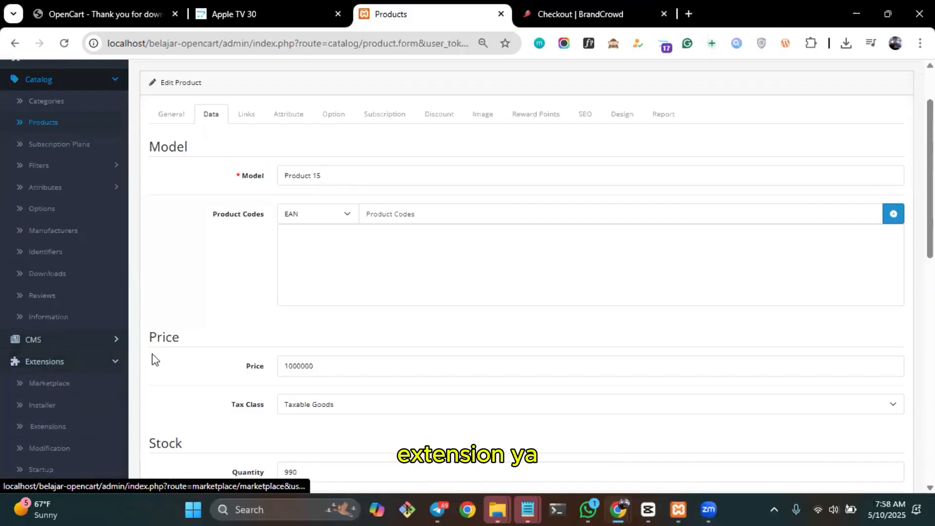
# Close the BrandCrowd checkout page and return to the storefront's Apple TV 30" page.
pyautogui.click(576, 12)
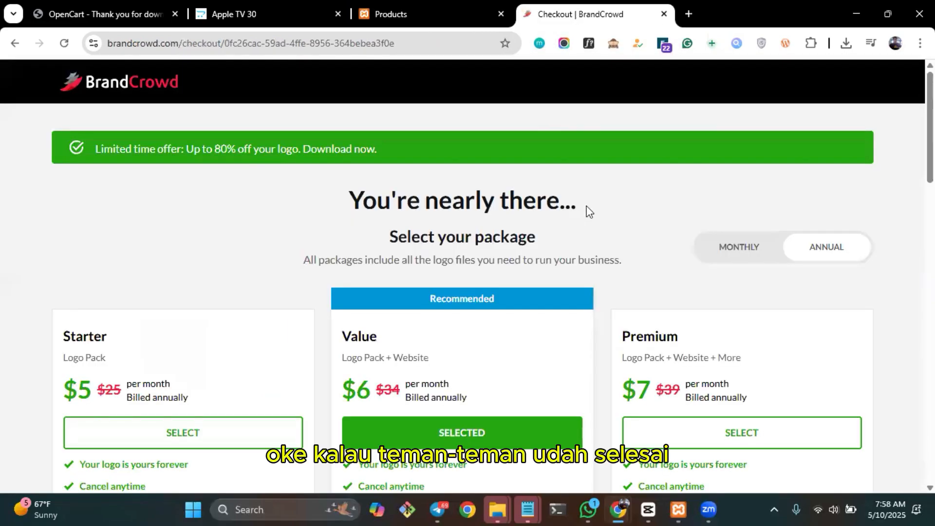
pyautogui.hotkey('ctrl', 'w')
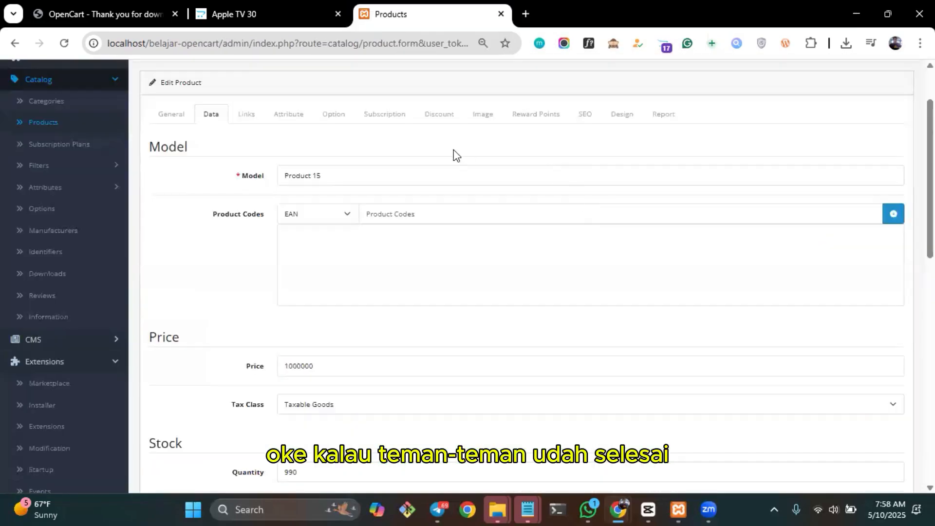
pyautogui.click(271, 8)
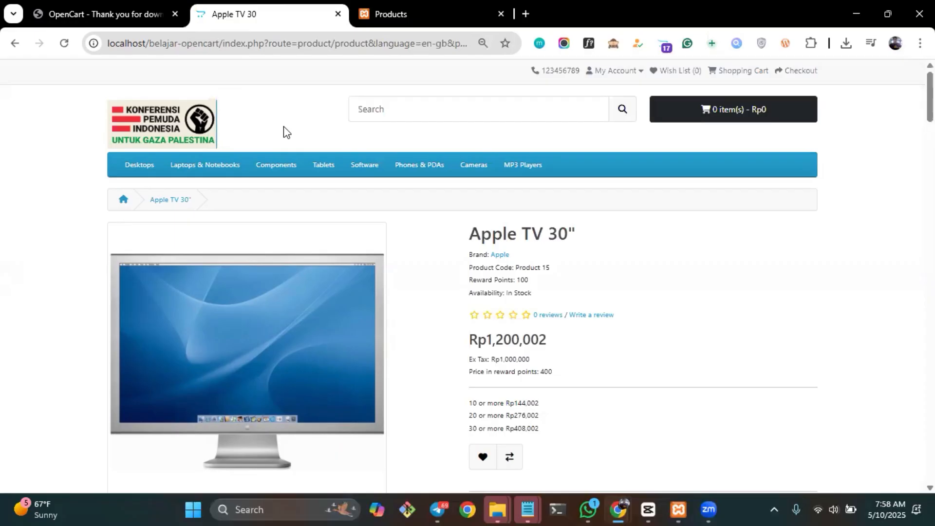
# Open the hosting provider's website sanbercloud.com in a new browser tab.
pyautogui.hotkey('ctrl', 't')
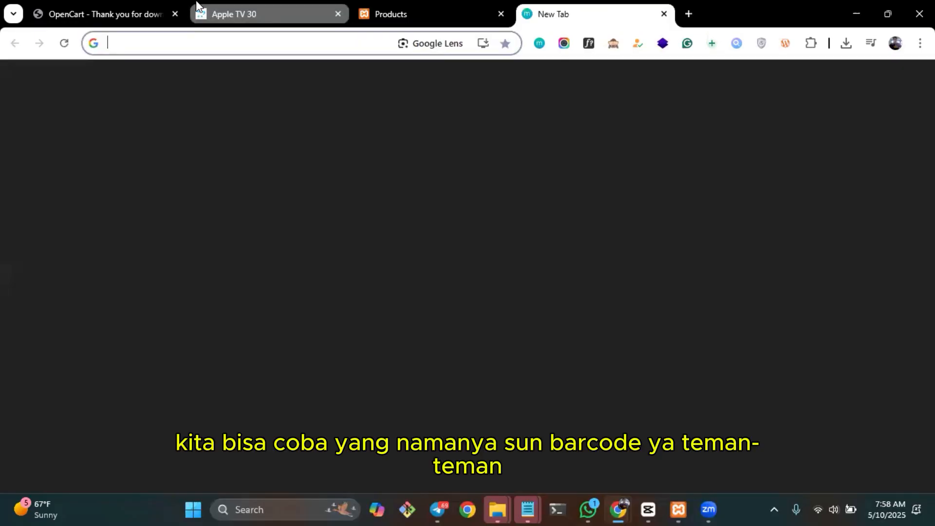
pyautogui.write('s')
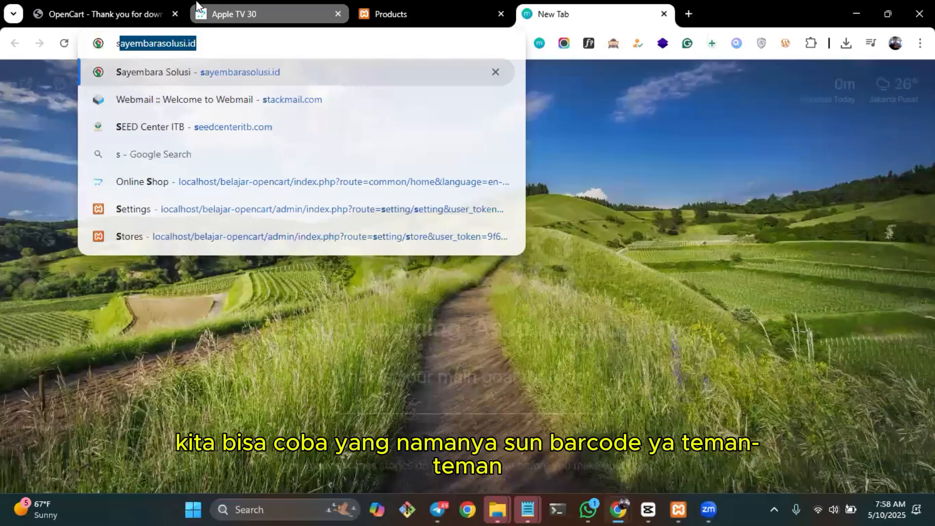
pyautogui.write('anber')
pyautogui.press('BackSpace')
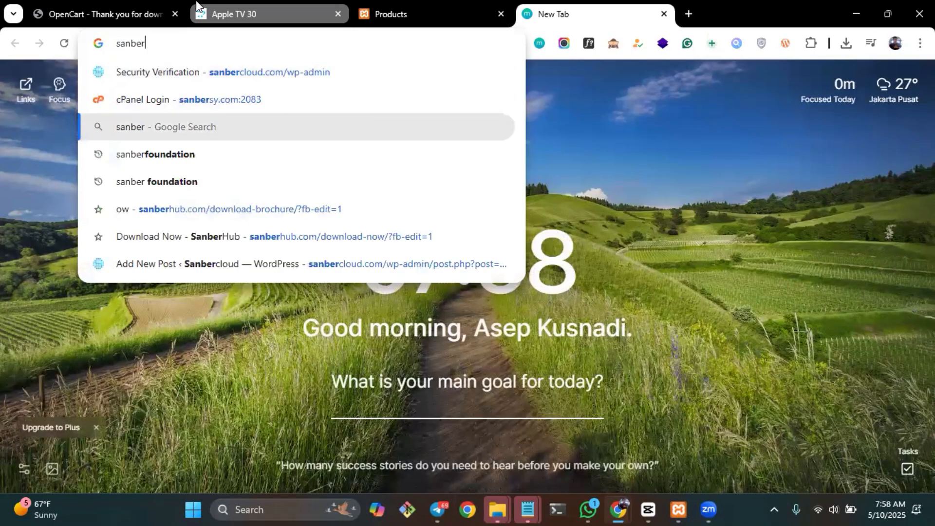
pyautogui.press('Up')
pyautogui.write('s')
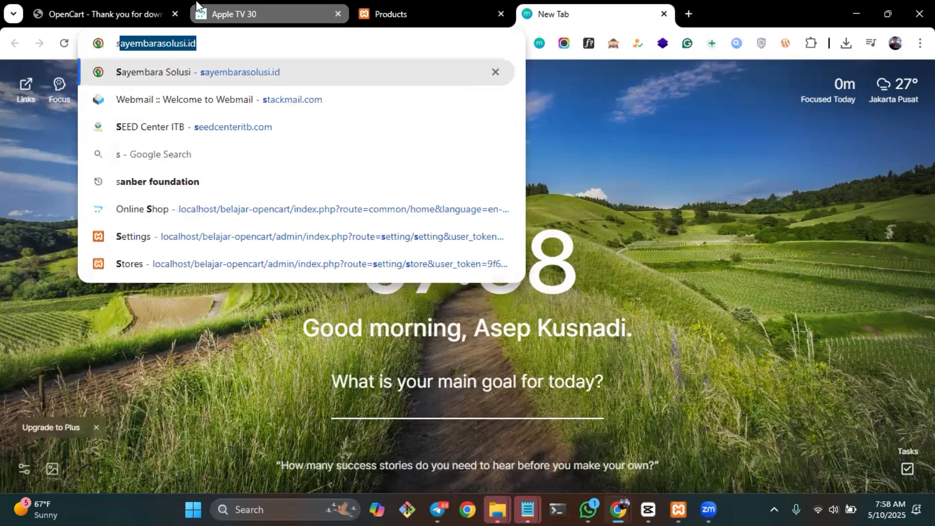
pyautogui.write('anbercloud.com')
pyautogui.press('Return')
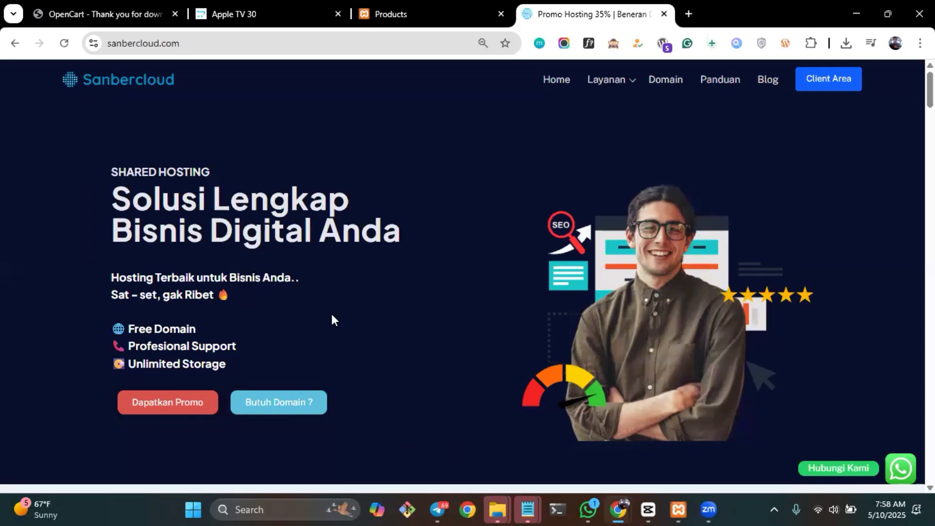
# Examine the Sanbercloud shared hosting packages with their prices and features, the contact option and the range of services.
pyautogui.scroll(-2, 333, 317)
pyautogui.scroll(-3, 332, 320)
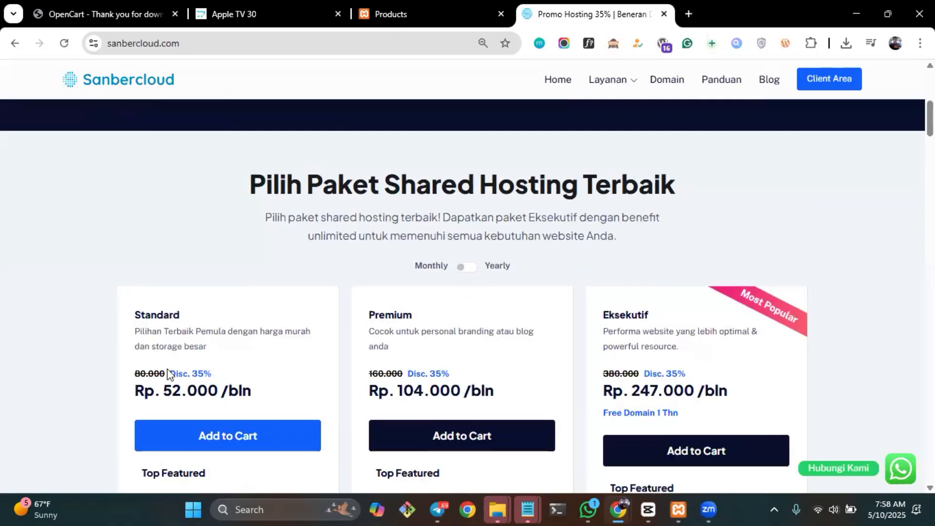
pyautogui.scroll(-2, 168, 369)
pyautogui.scroll(-2, 404, 261)
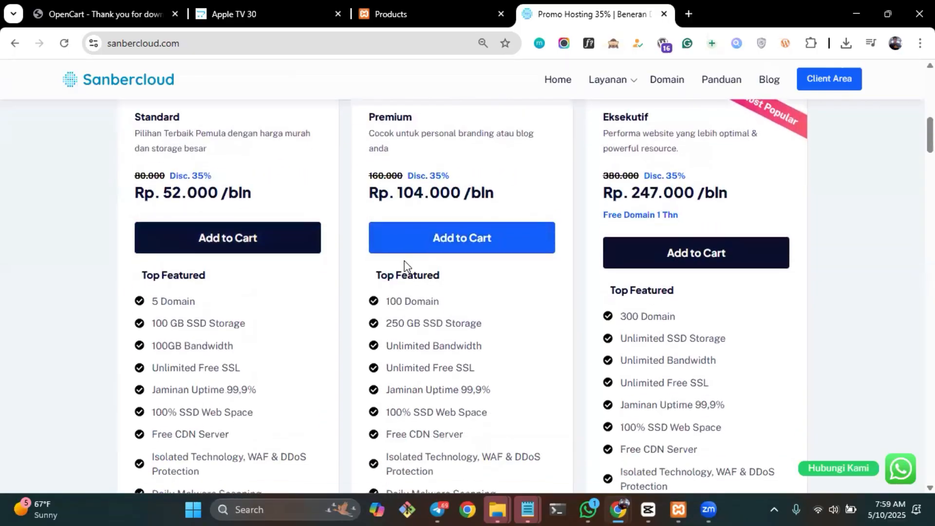
pyautogui.scroll(4, 408, 282)
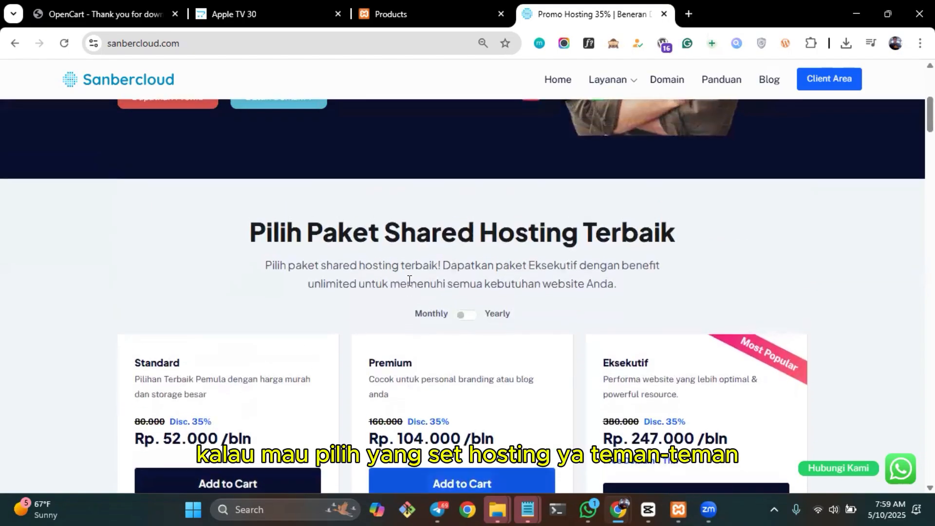
pyautogui.scroll(-3, 409, 281)
pyautogui.scroll(10, 408, 282)
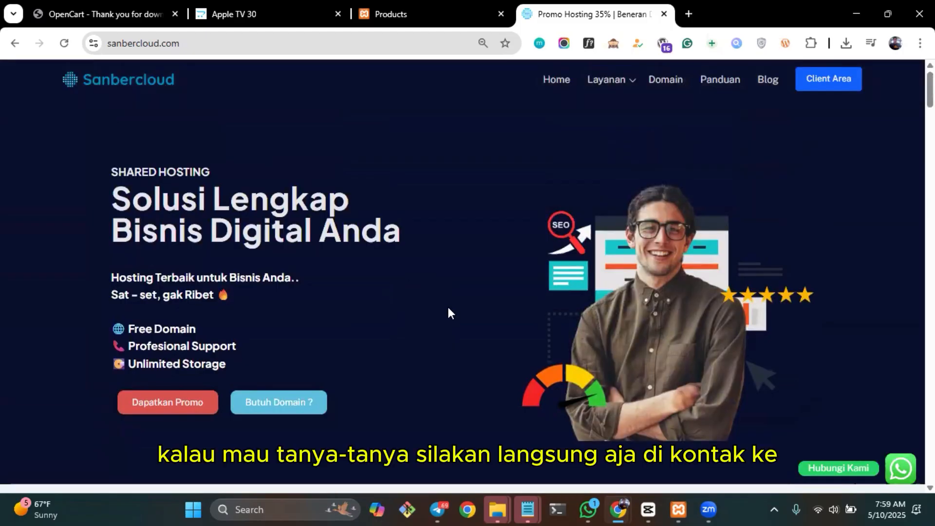
pyautogui.scroll(-5, 448, 313)
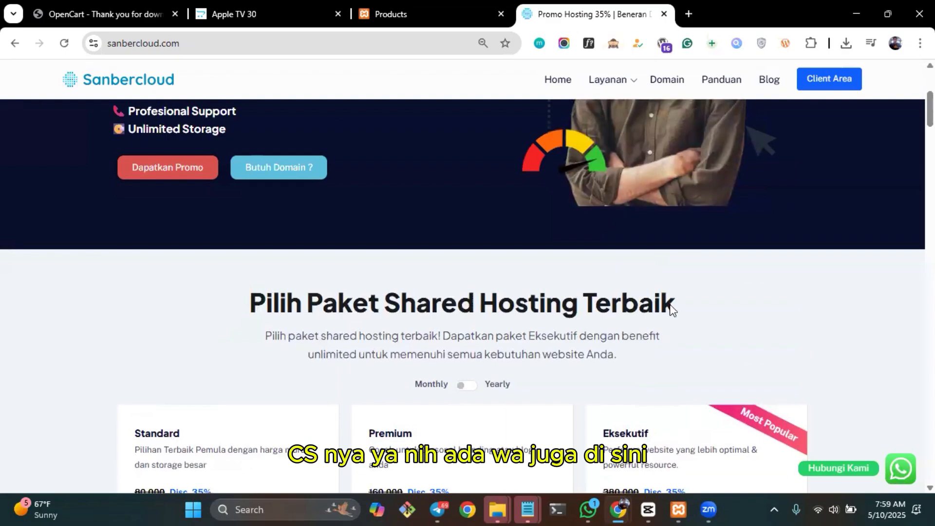
pyautogui.scroll(5, 592, 281)
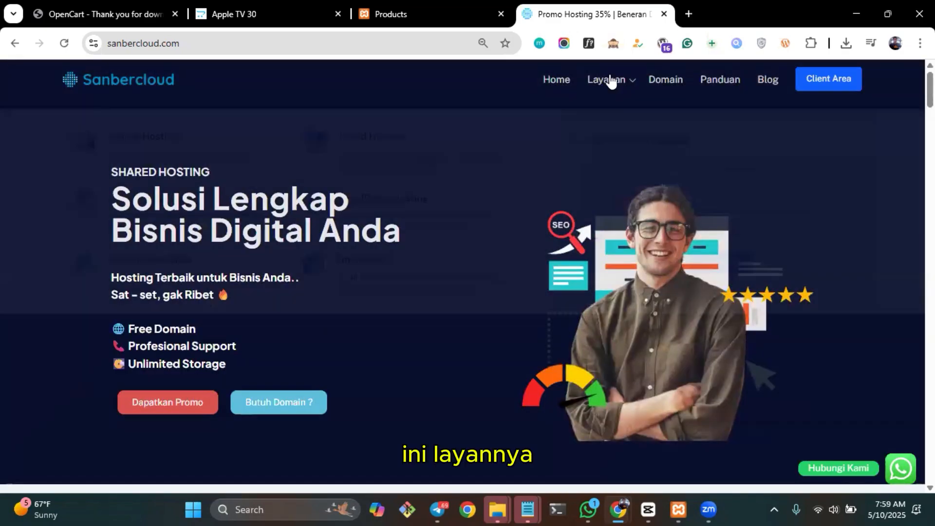
pyautogui.moveTo(615, 82)
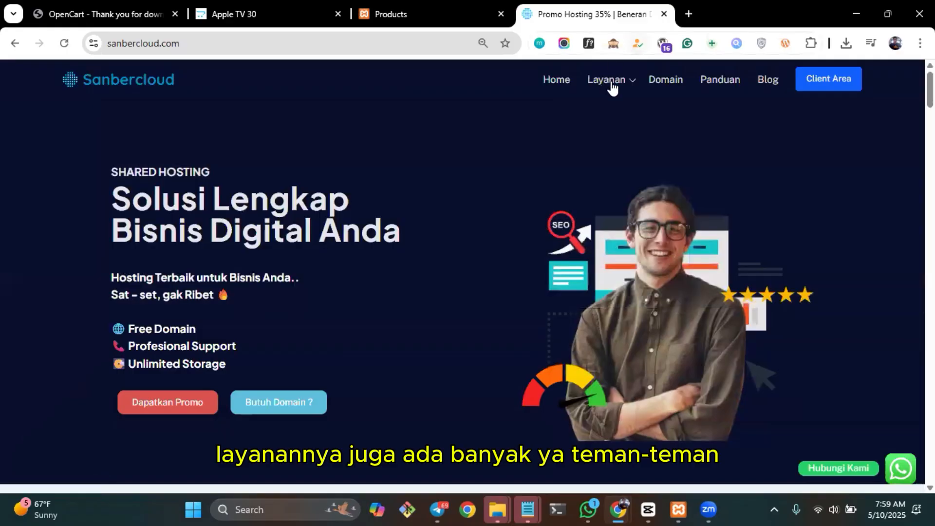